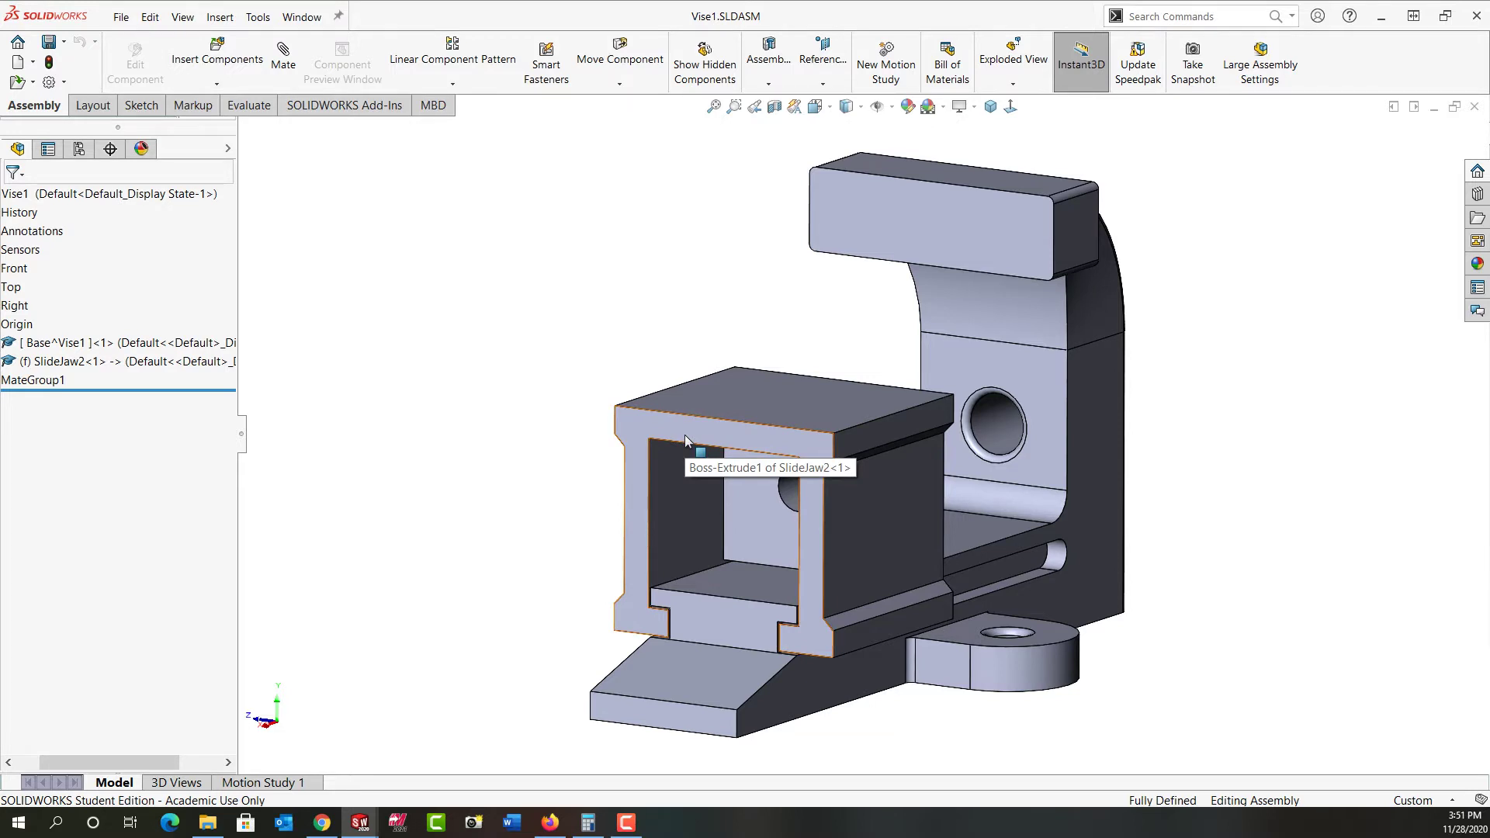
Step: Open the SlideJaw2 part in position in its own window from the vise assembly
{"action": "left_click", "coordinate": [686, 436]}
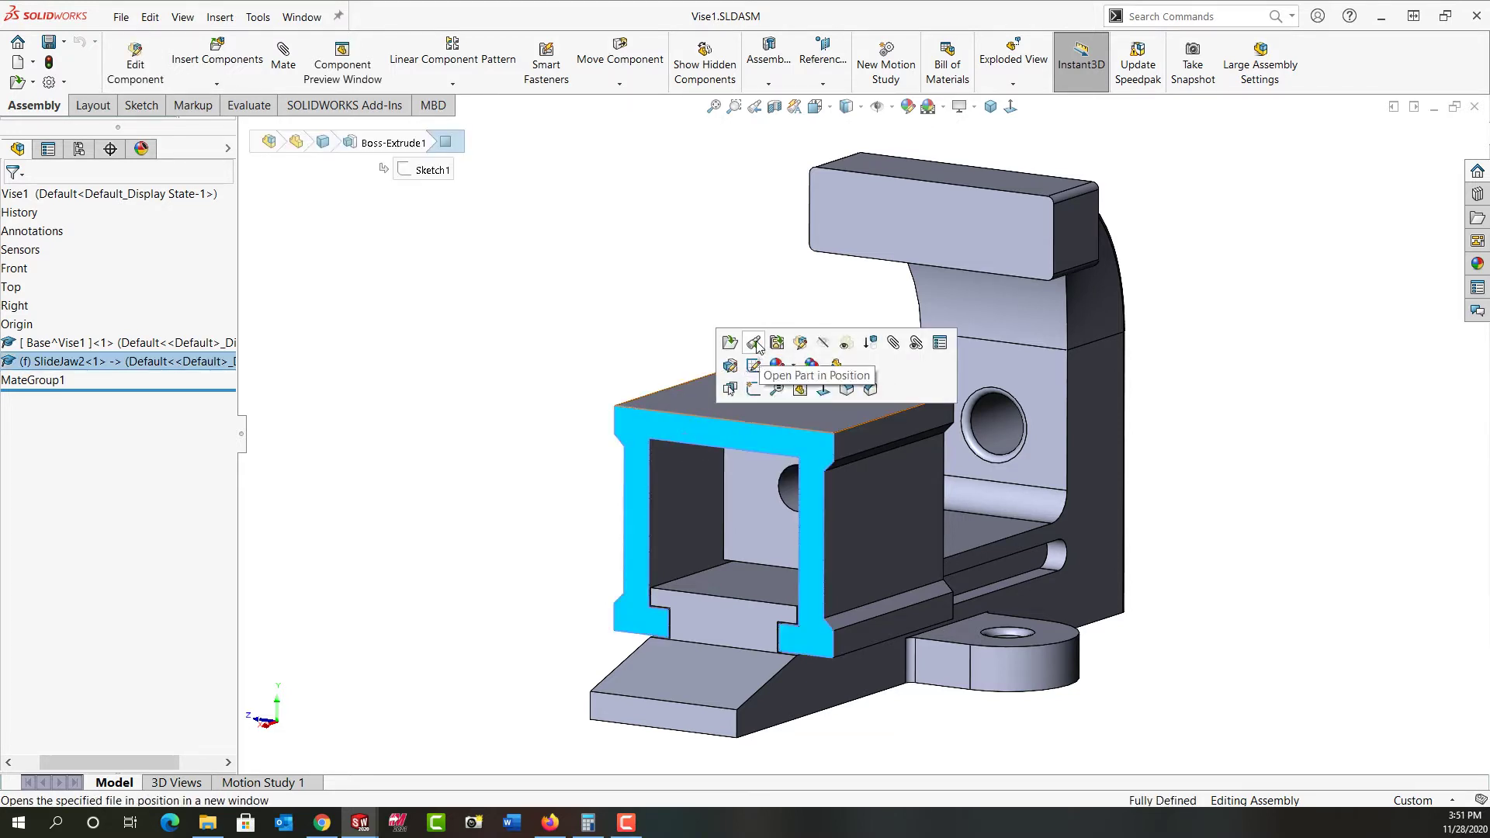
{"action": "left_click", "coordinate": [755, 343]}
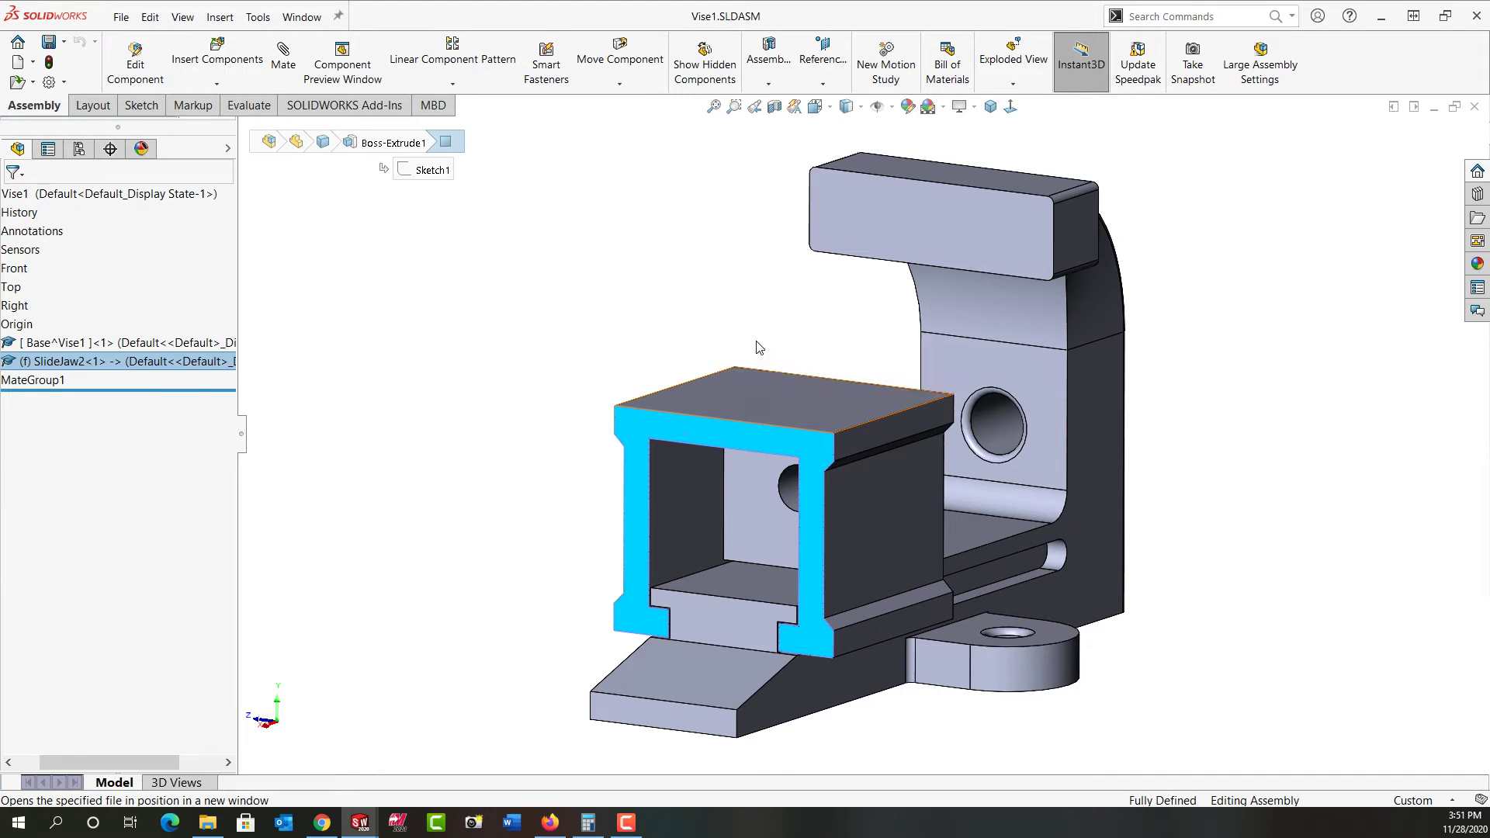
{"action": "middle_click_drag", "start_coordinate": [748, 374], "coordinate": [579, 436]}
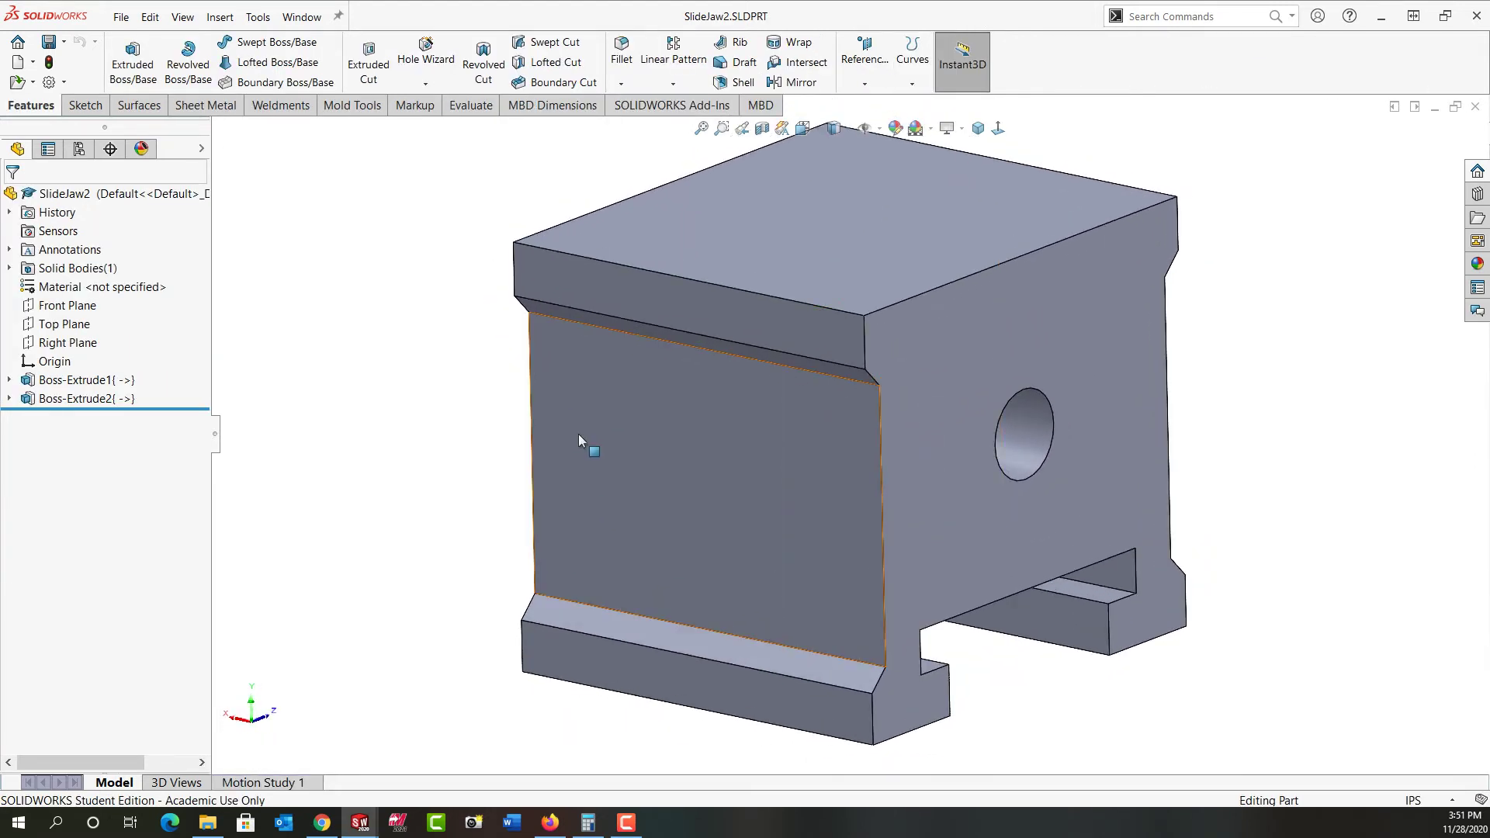
{"action": "scroll", "coordinate": [580, 437], "scroll_direction": "up", "scroll_amount": 2}
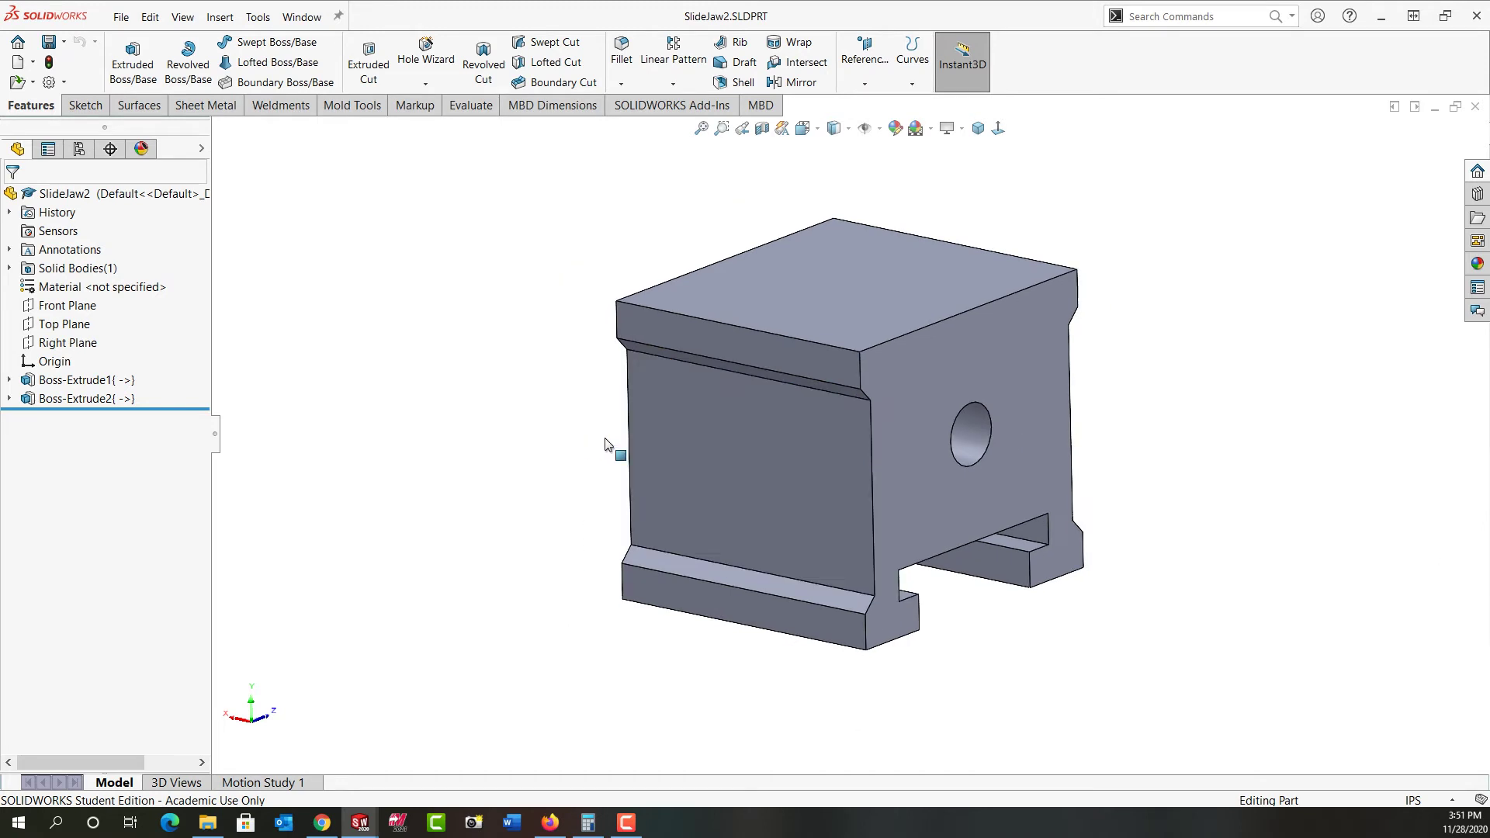
Step: Create a reference plane offset 0.15 in outward from the jaw's end face with the round hole
{"action": "left_click", "coordinate": [909, 432]}
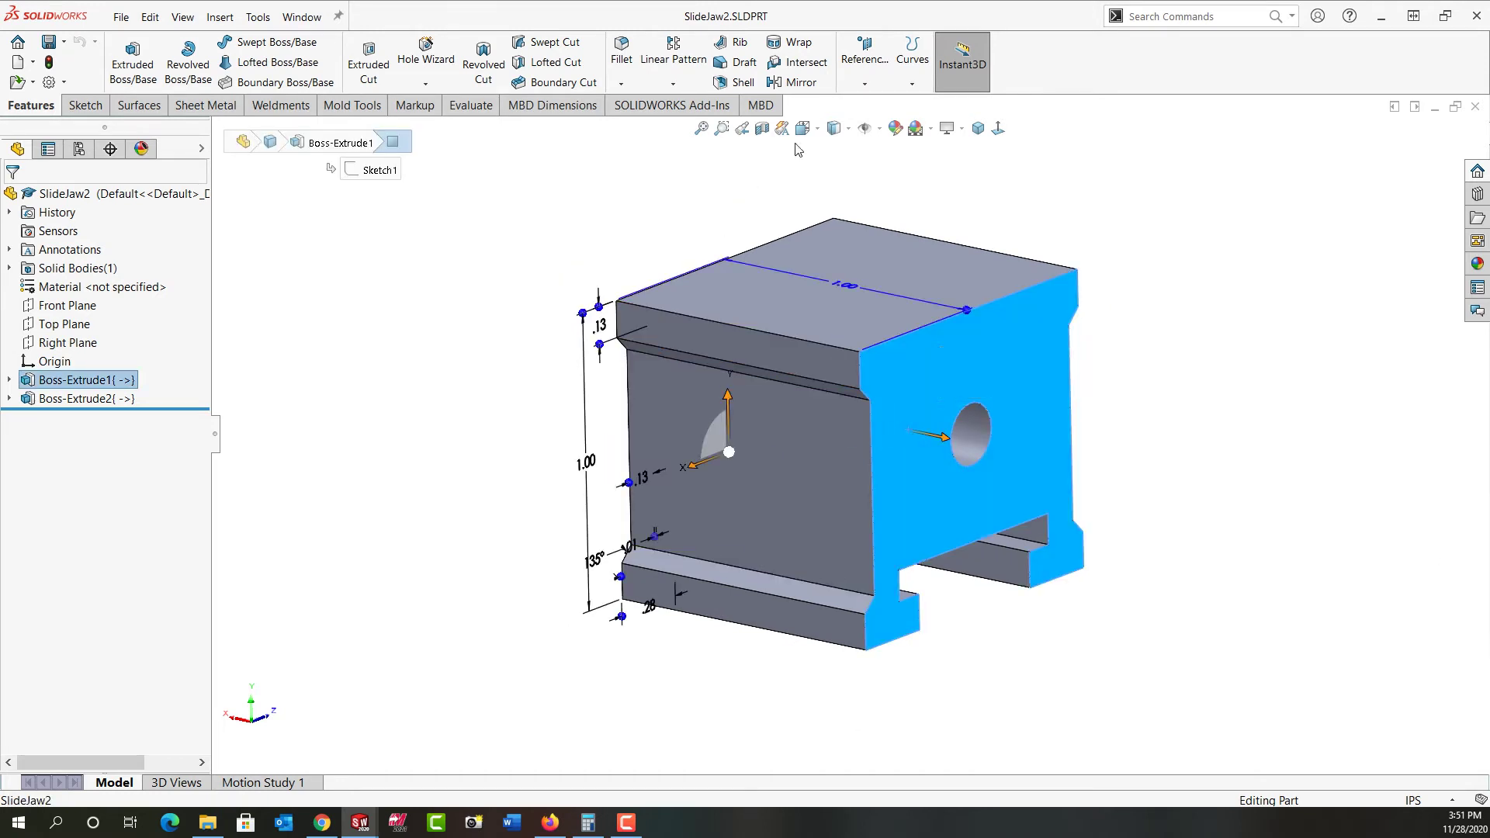
{"action": "left_click", "coordinate": [865, 83]}
{"action": "left_click", "coordinate": [879, 105]}
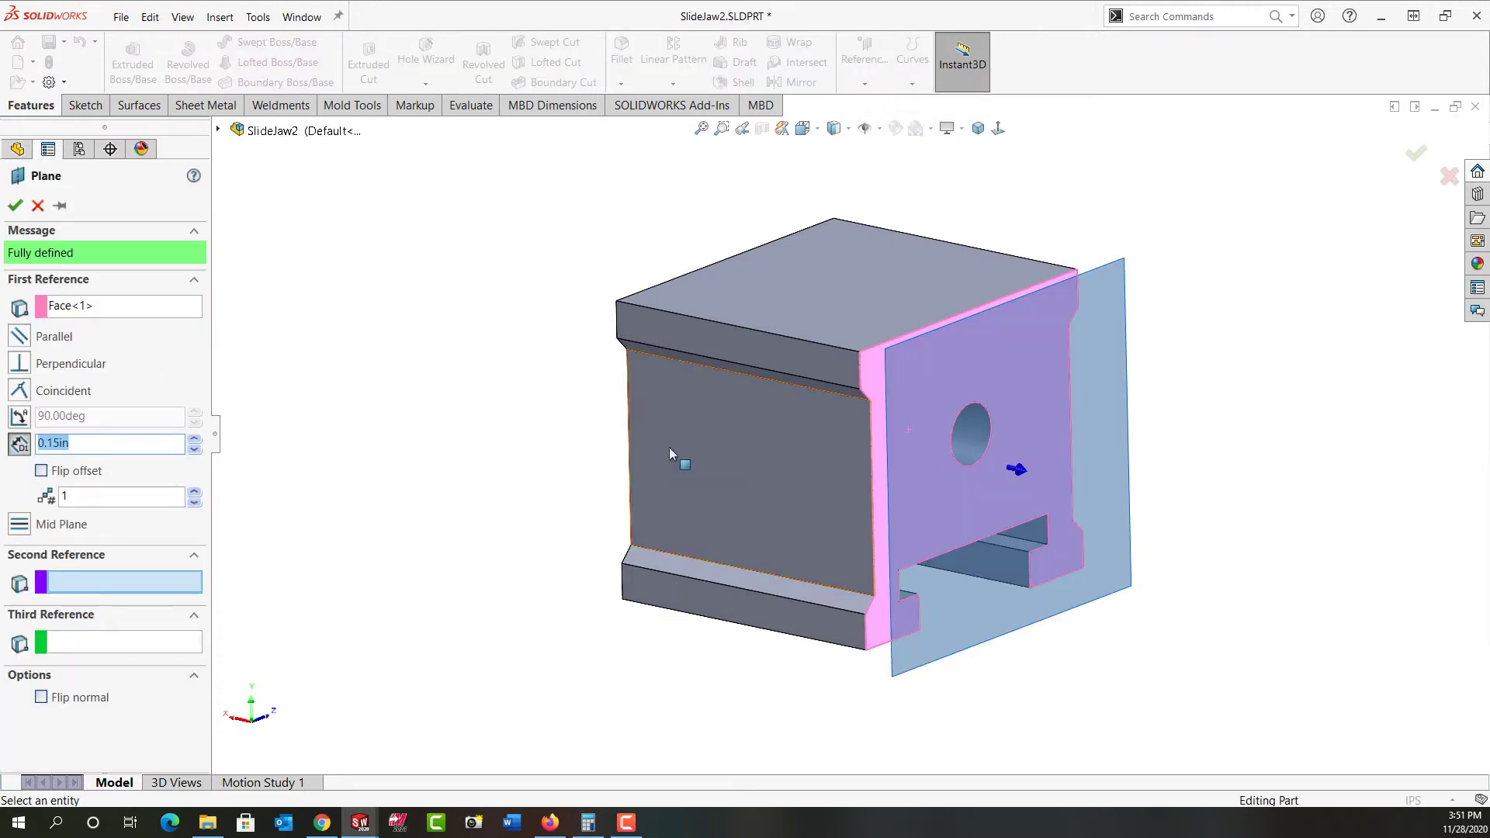
{"action": "left_click", "coordinate": [16, 206]}
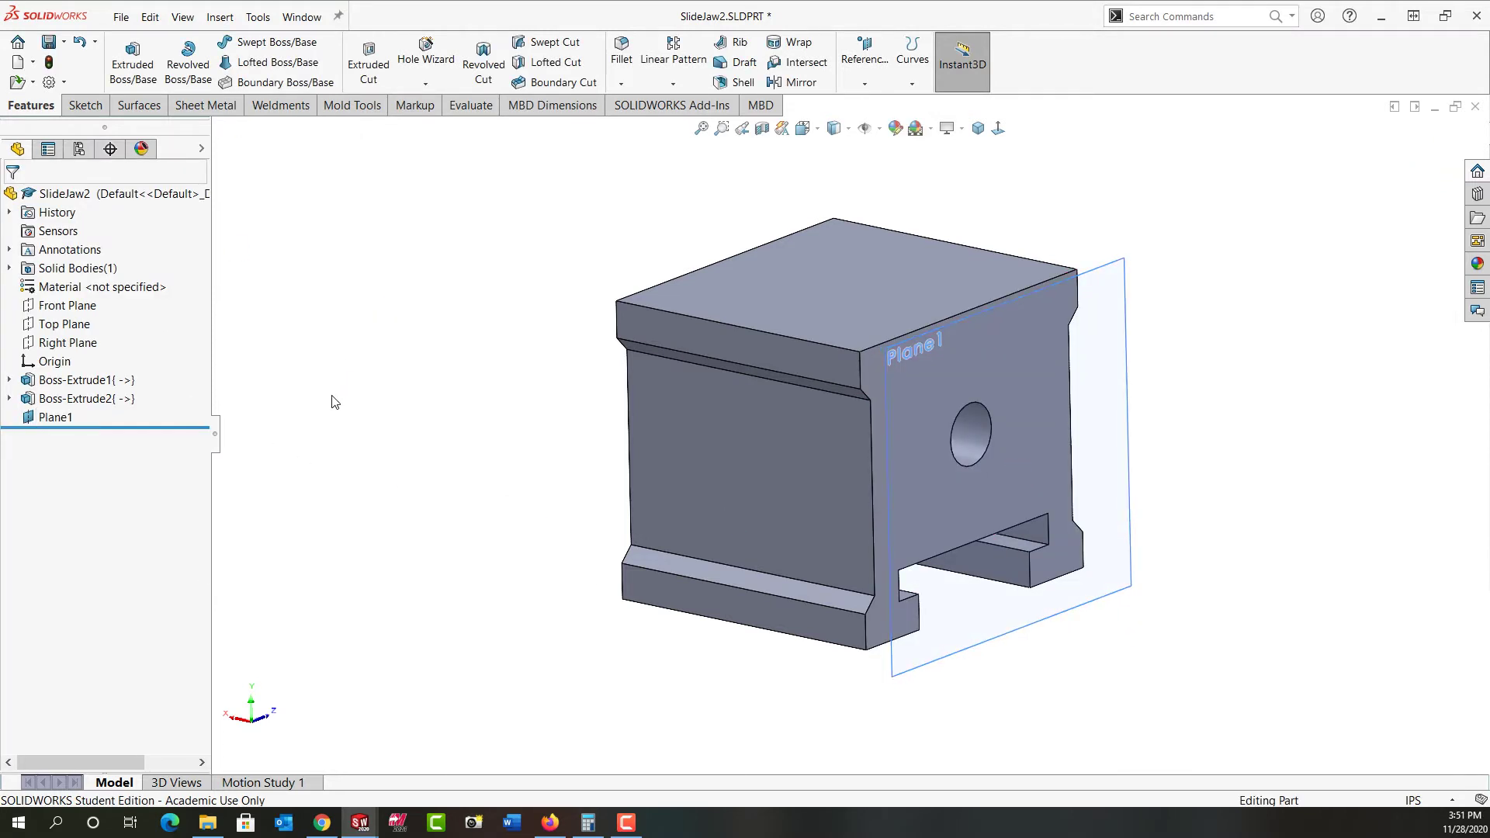
Step: Start a sketch on the new offset plane and draw a corner rectangle about 1.33 by 0.22 in above the jaw
{"action": "left_click", "coordinate": [88, 419]}
{"action": "left_click", "coordinate": [73, 394]}
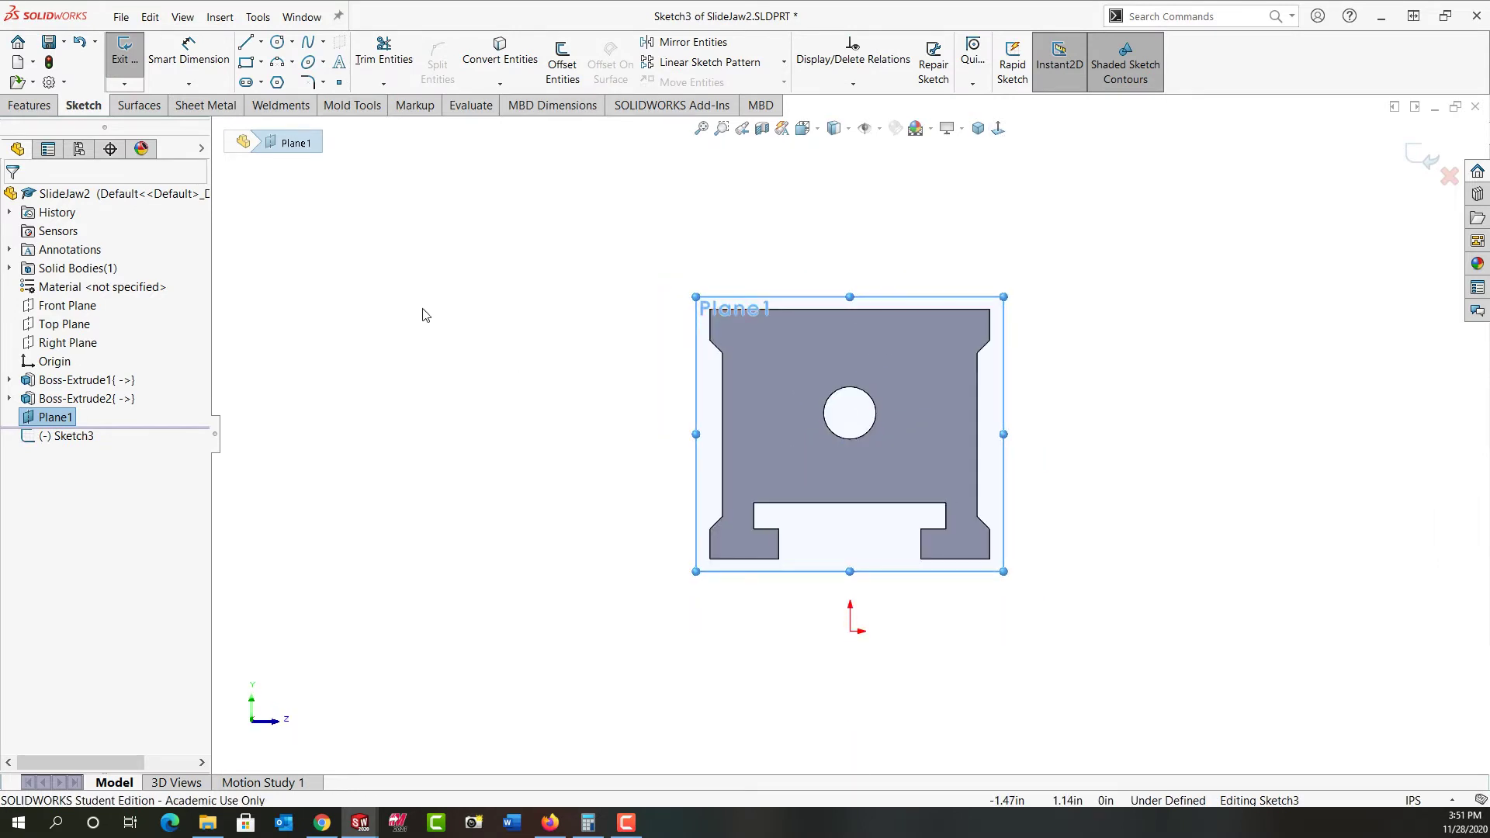
{"action": "left_click", "coordinate": [245, 66]}
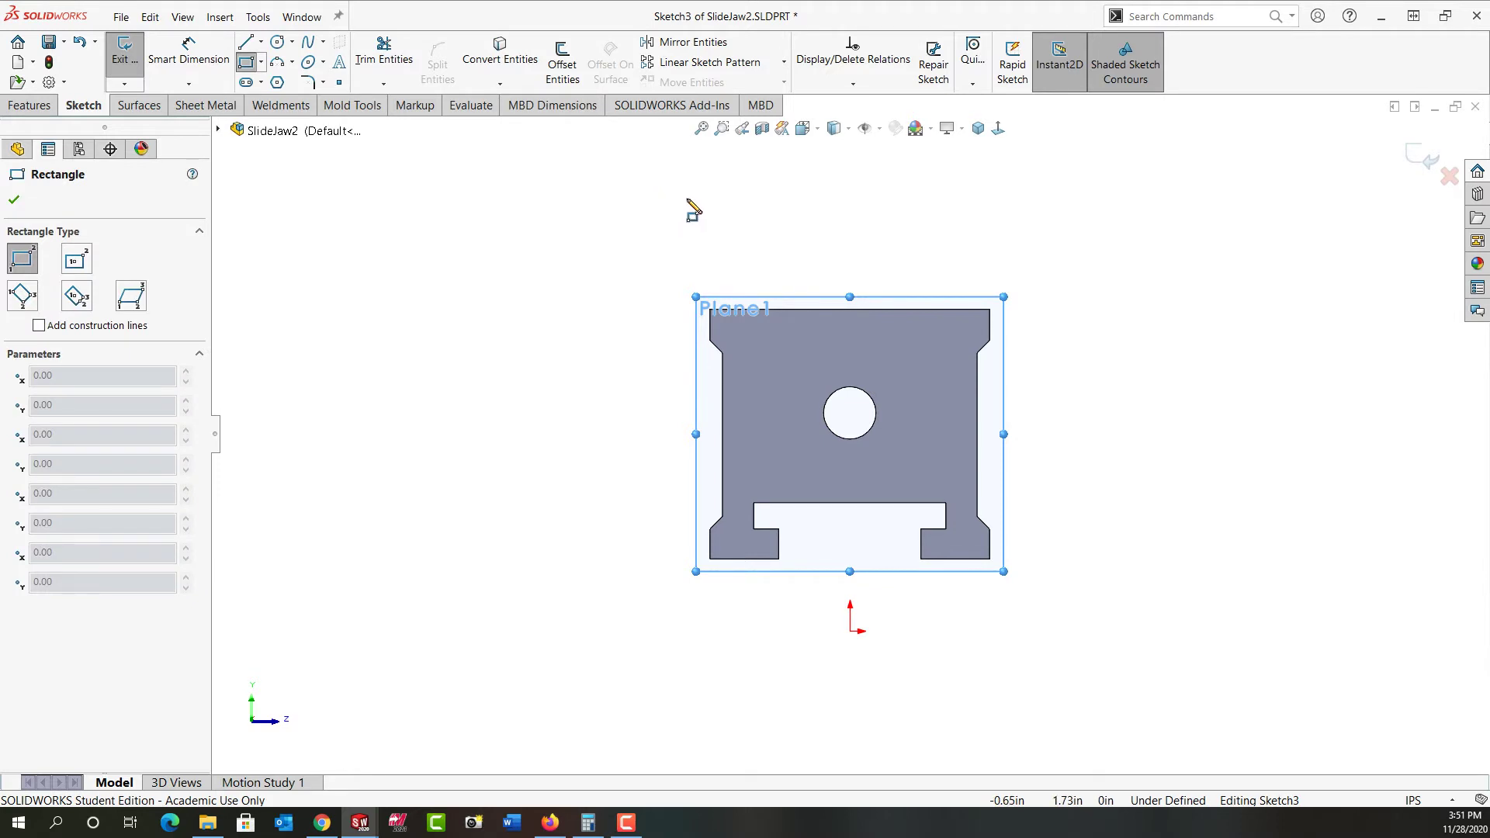
{"action": "left_click", "coordinate": [687, 200]}
{"action": "left_click", "coordinate": [1020, 252]}
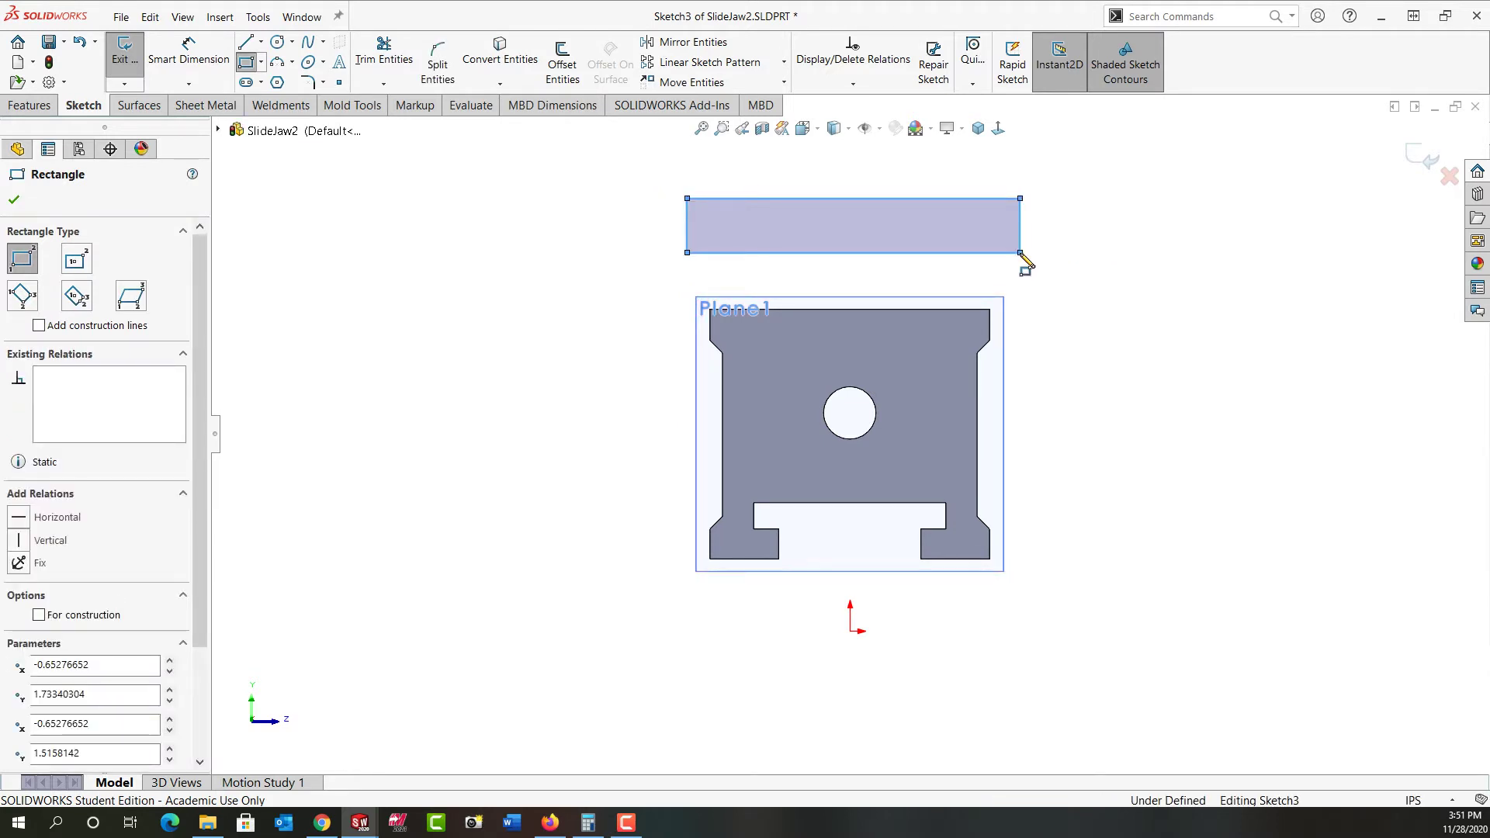
{"action": "key", "text": "Escape"}
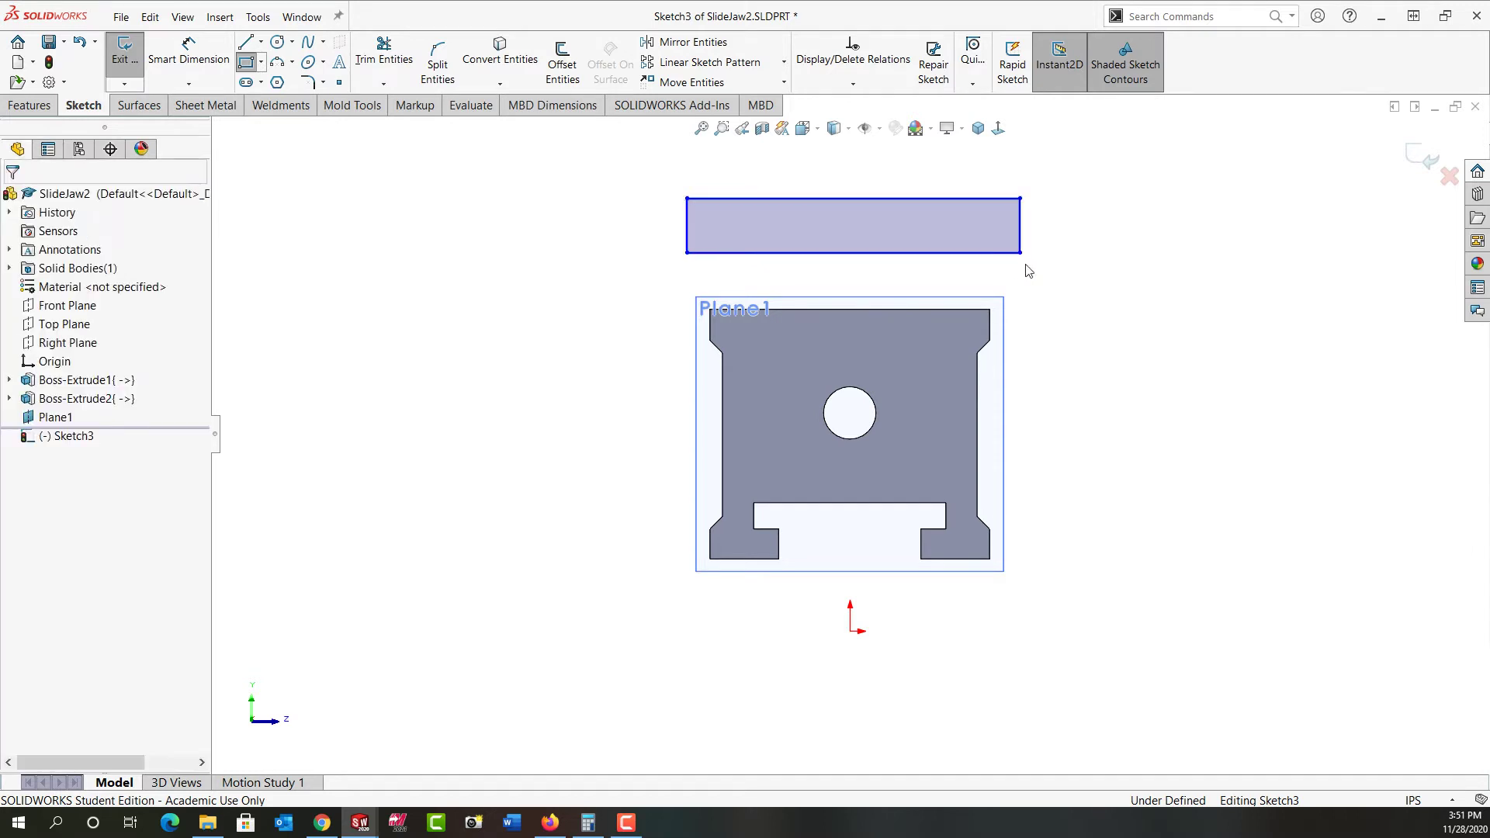
Step: Dimension the rectangle's top edge from the origin at 2.0 in
{"action": "right_click_drag", "start_coordinate": [1094, 395], "coordinate": [1090, 246]}
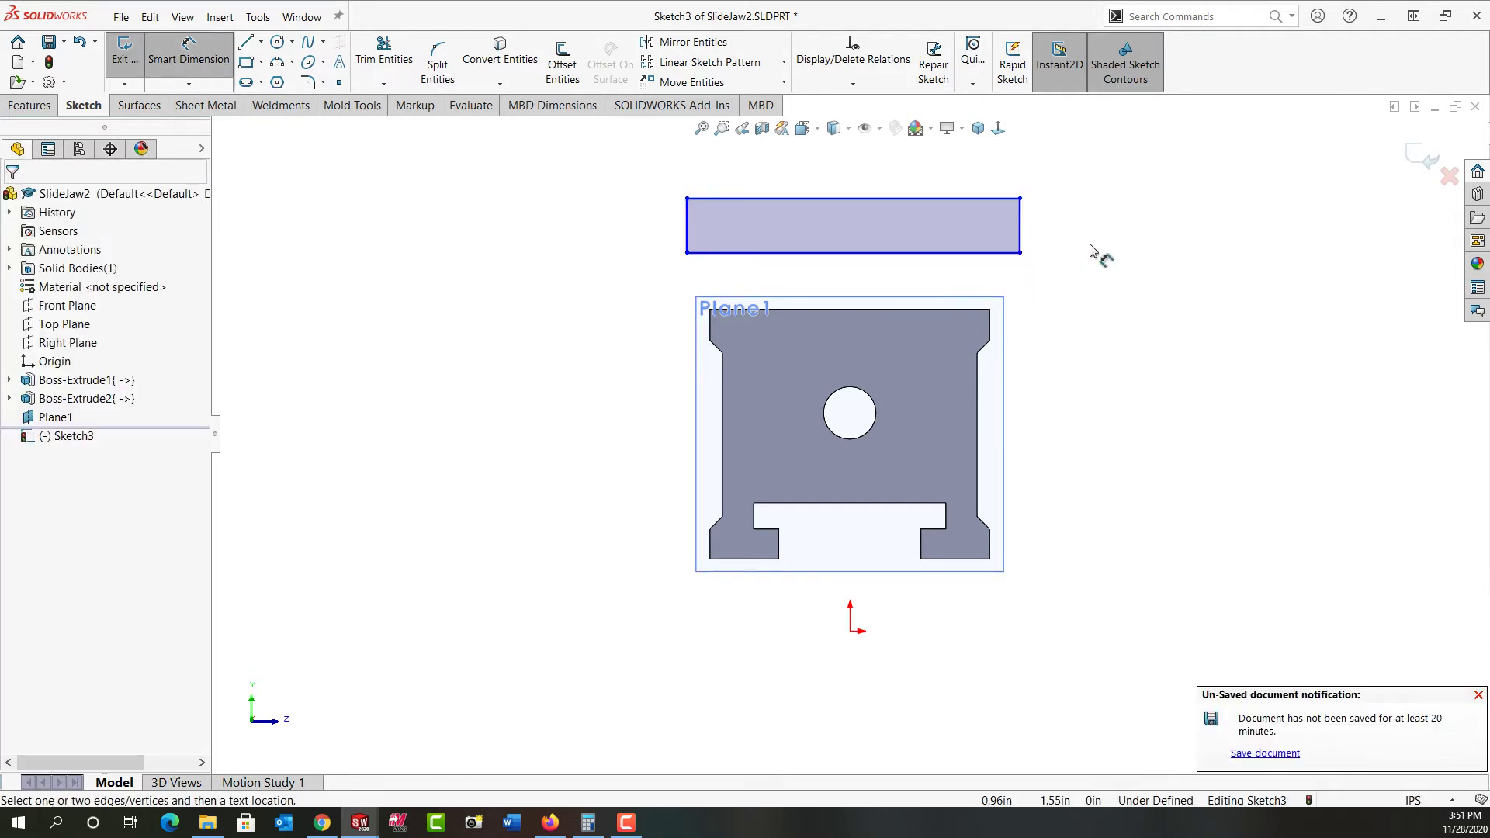
{"action": "left_click", "coordinate": [941, 204]}
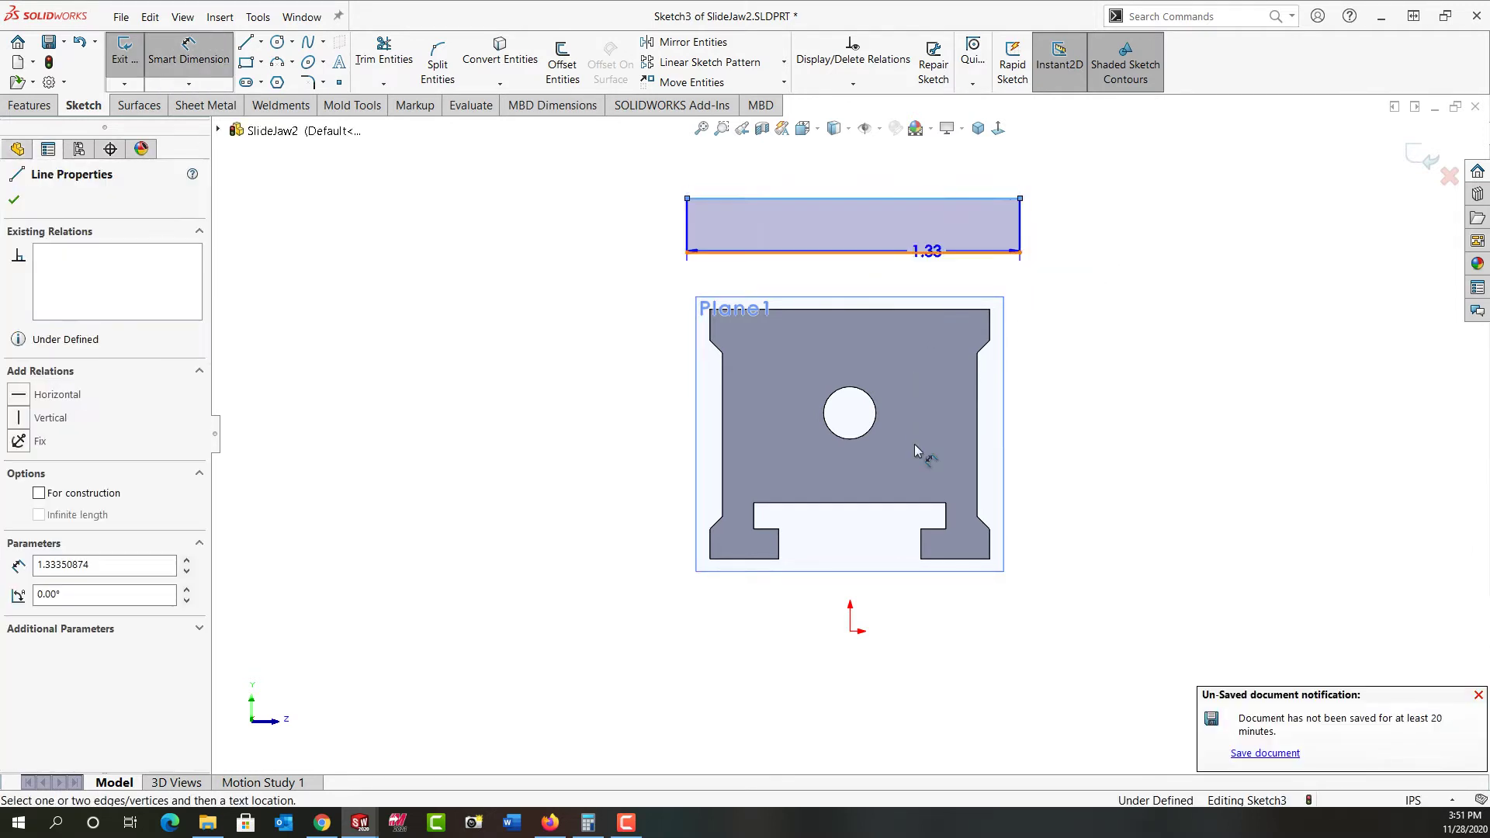
{"action": "left_click", "coordinate": [850, 631]}
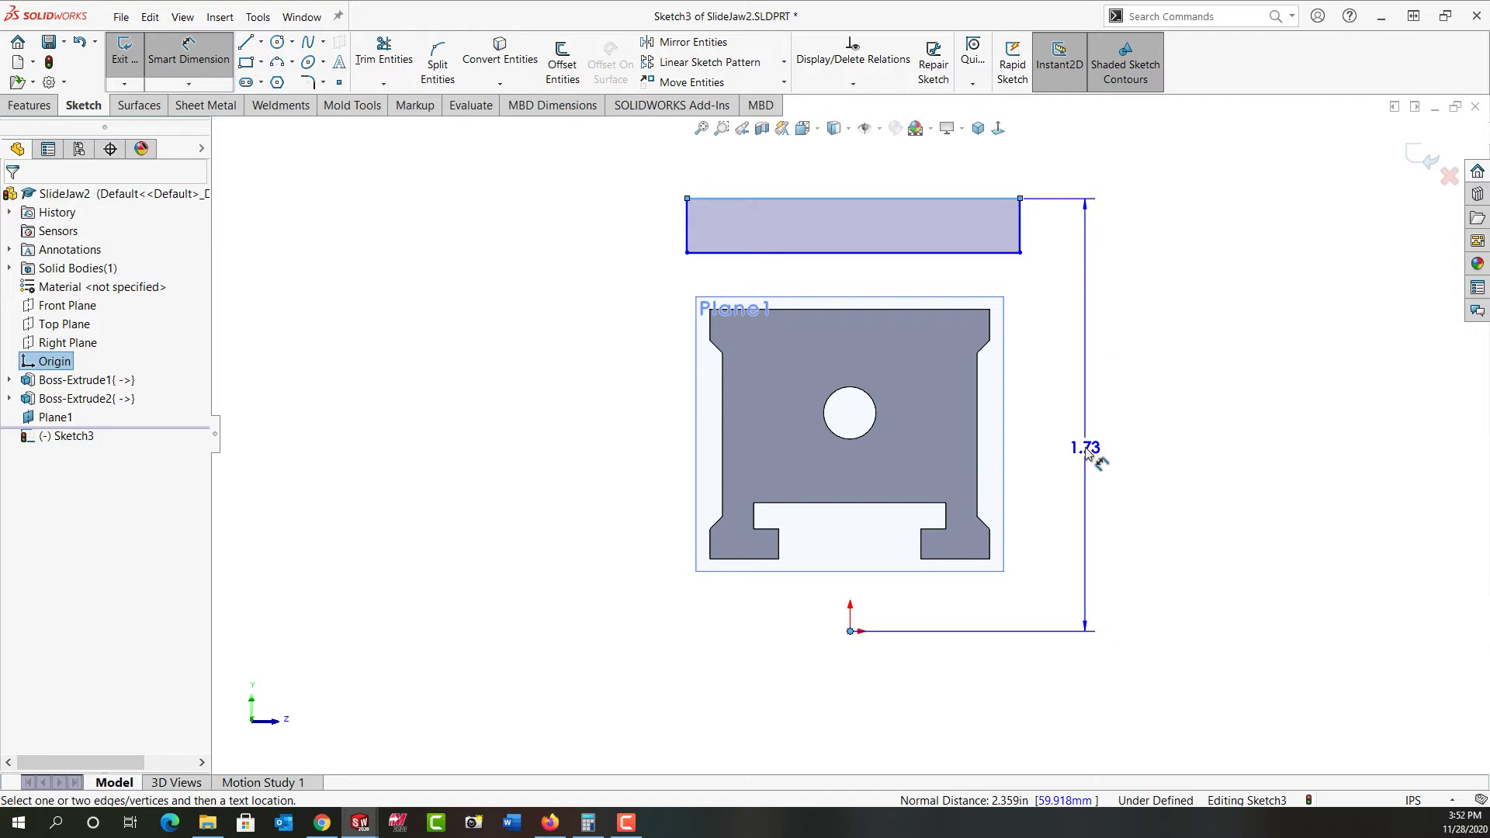
{"action": "left_click", "coordinate": [1087, 454]}
{"action": "type", "text": "2.0"}
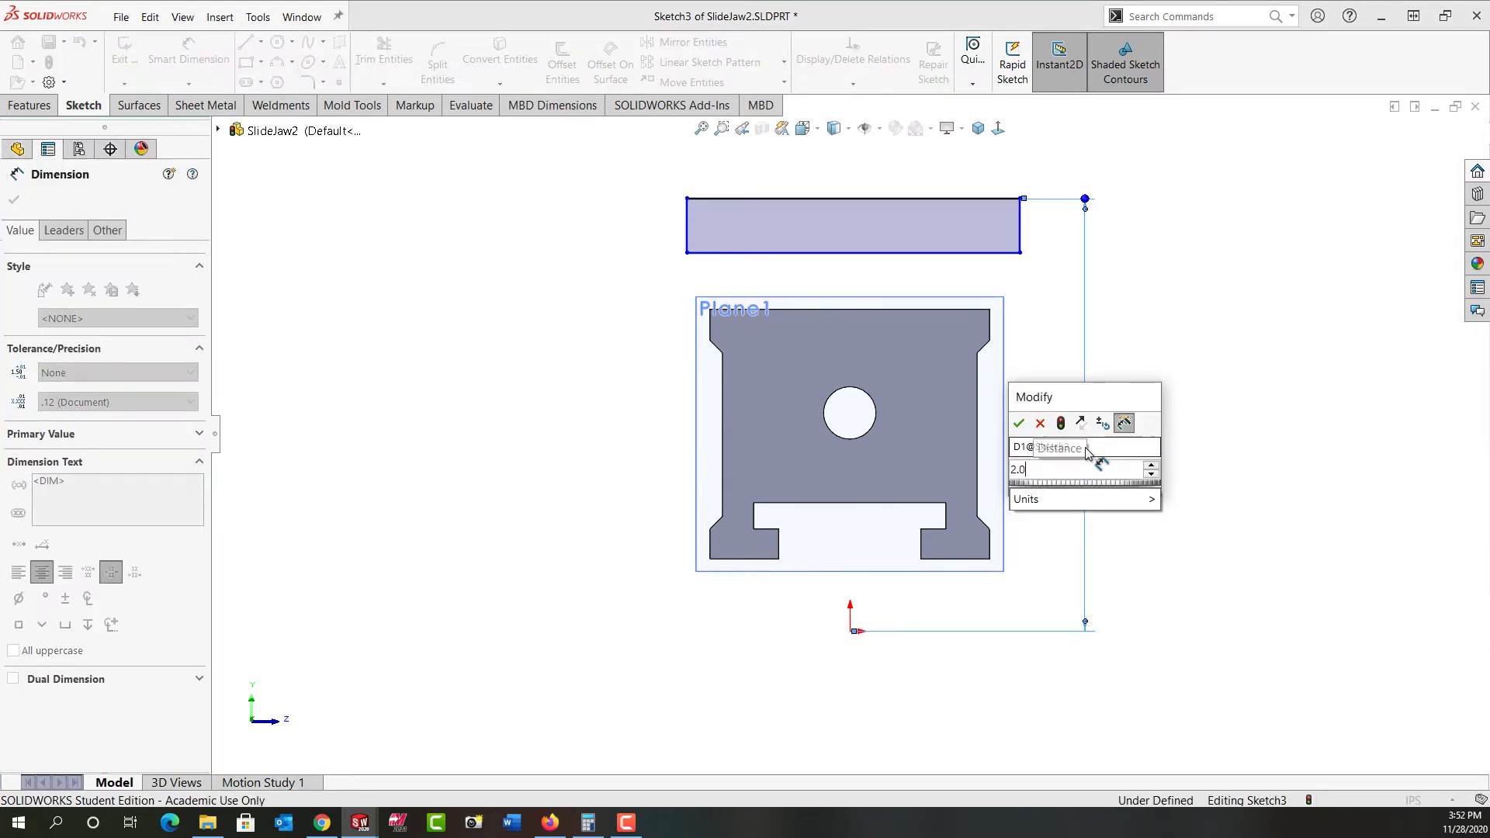
{"action": "key", "text": "Return"}
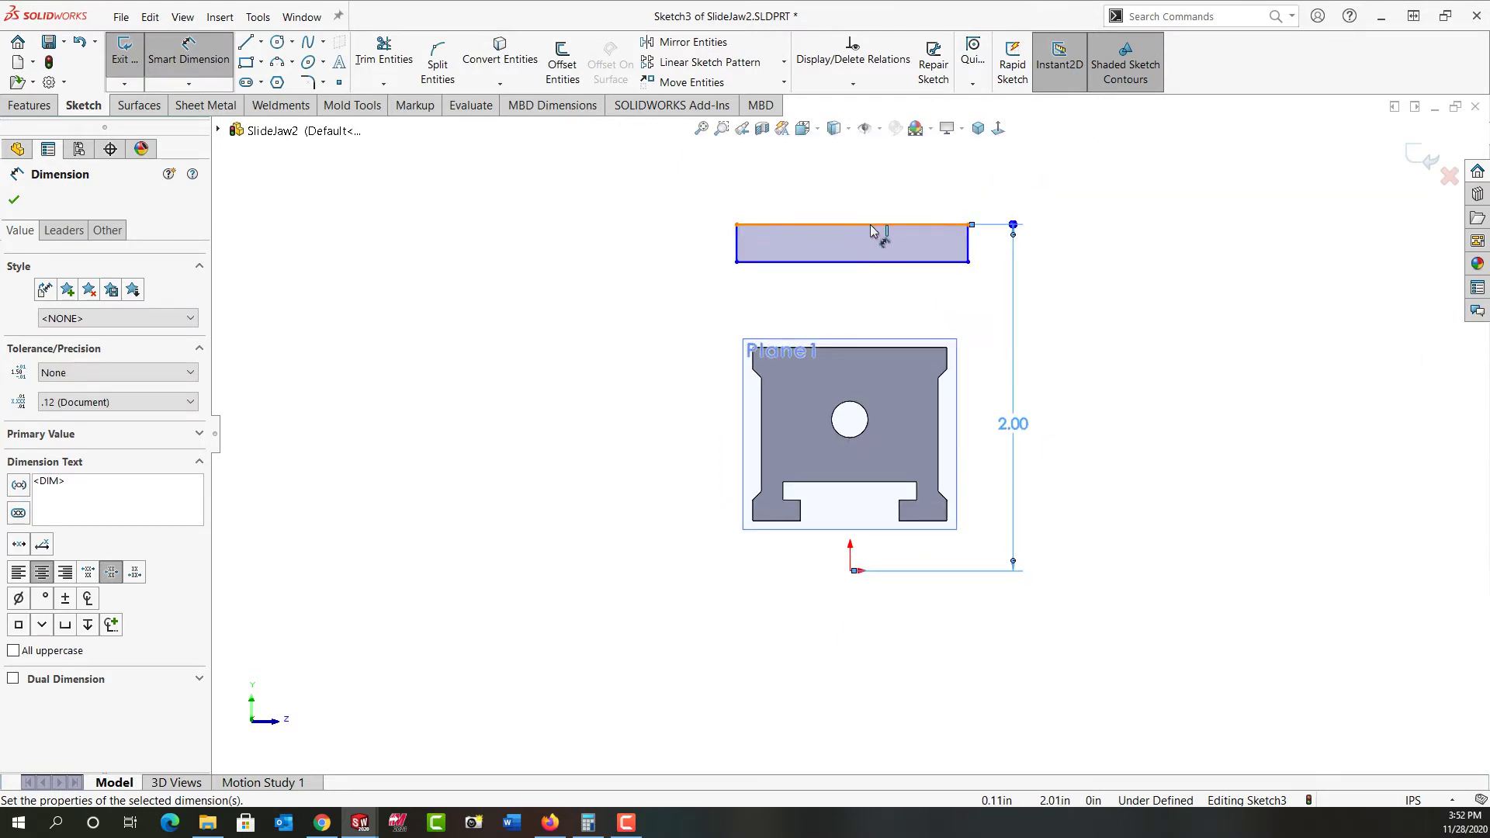
Step: Dimension the rectangle 0.90 in wide and 0.28 in high
{"action": "left_click", "coordinate": [873, 230]}
{"action": "left_click", "coordinate": [865, 189]}
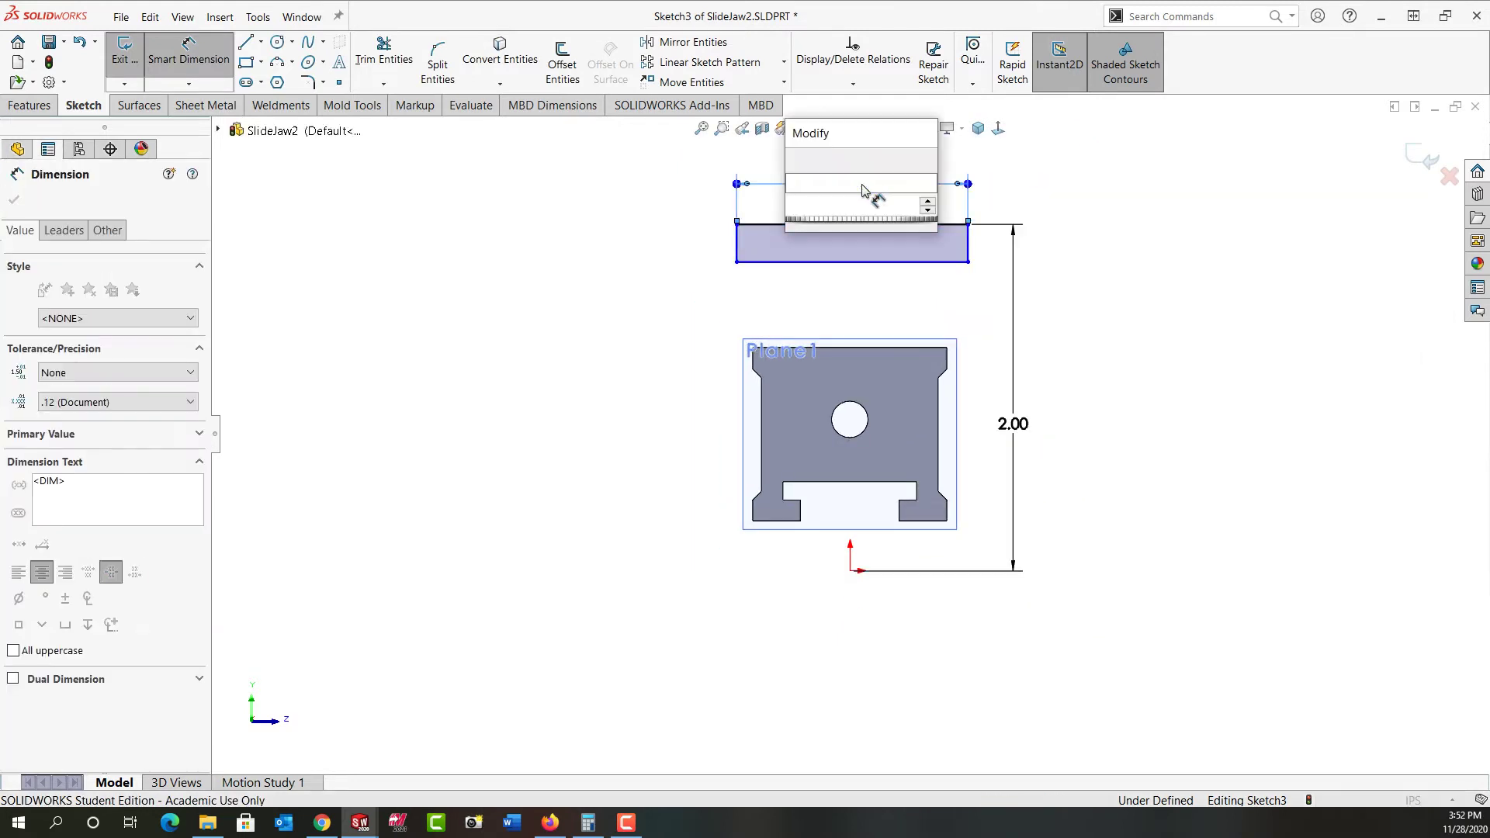
{"action": "type", "text": ".9"}
{"action": "key", "text": "Return"}
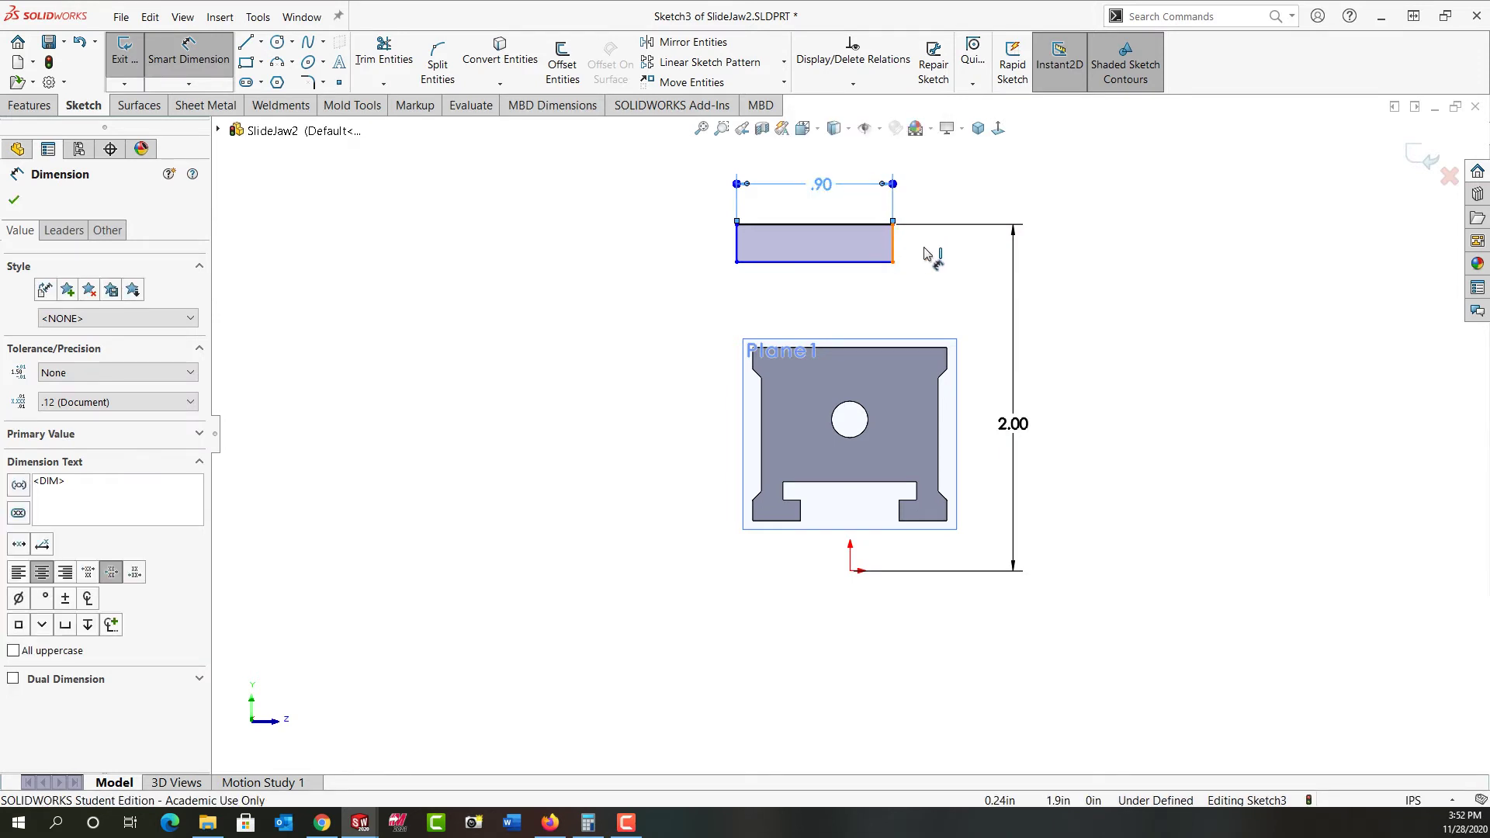
{"action": "left_click", "coordinate": [926, 254]}
{"action": "left_click", "coordinate": [937, 250]}
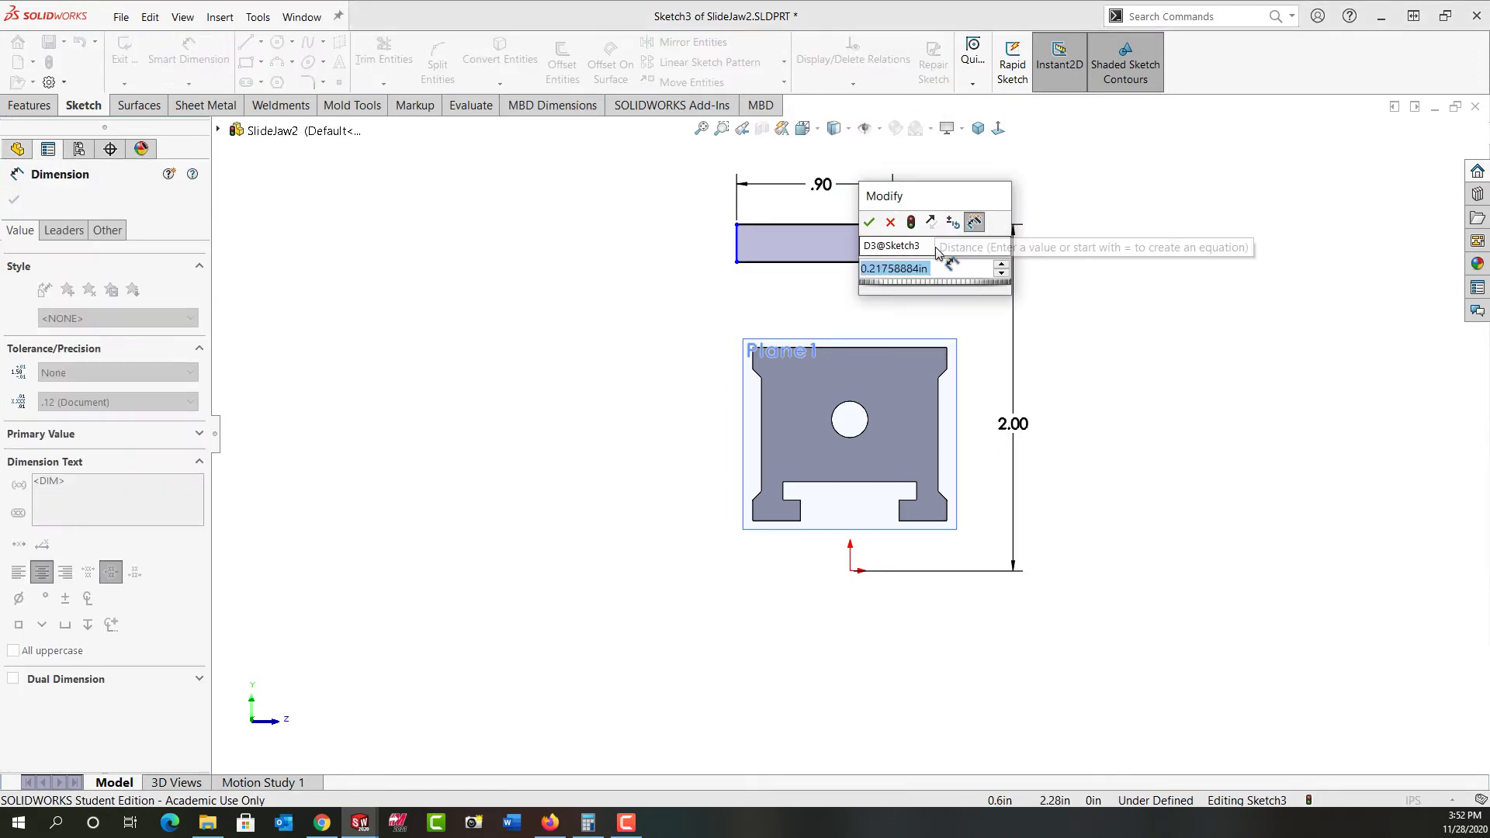
{"action": "type", "text": ".22"}
{"action": "key", "text": "Return"}
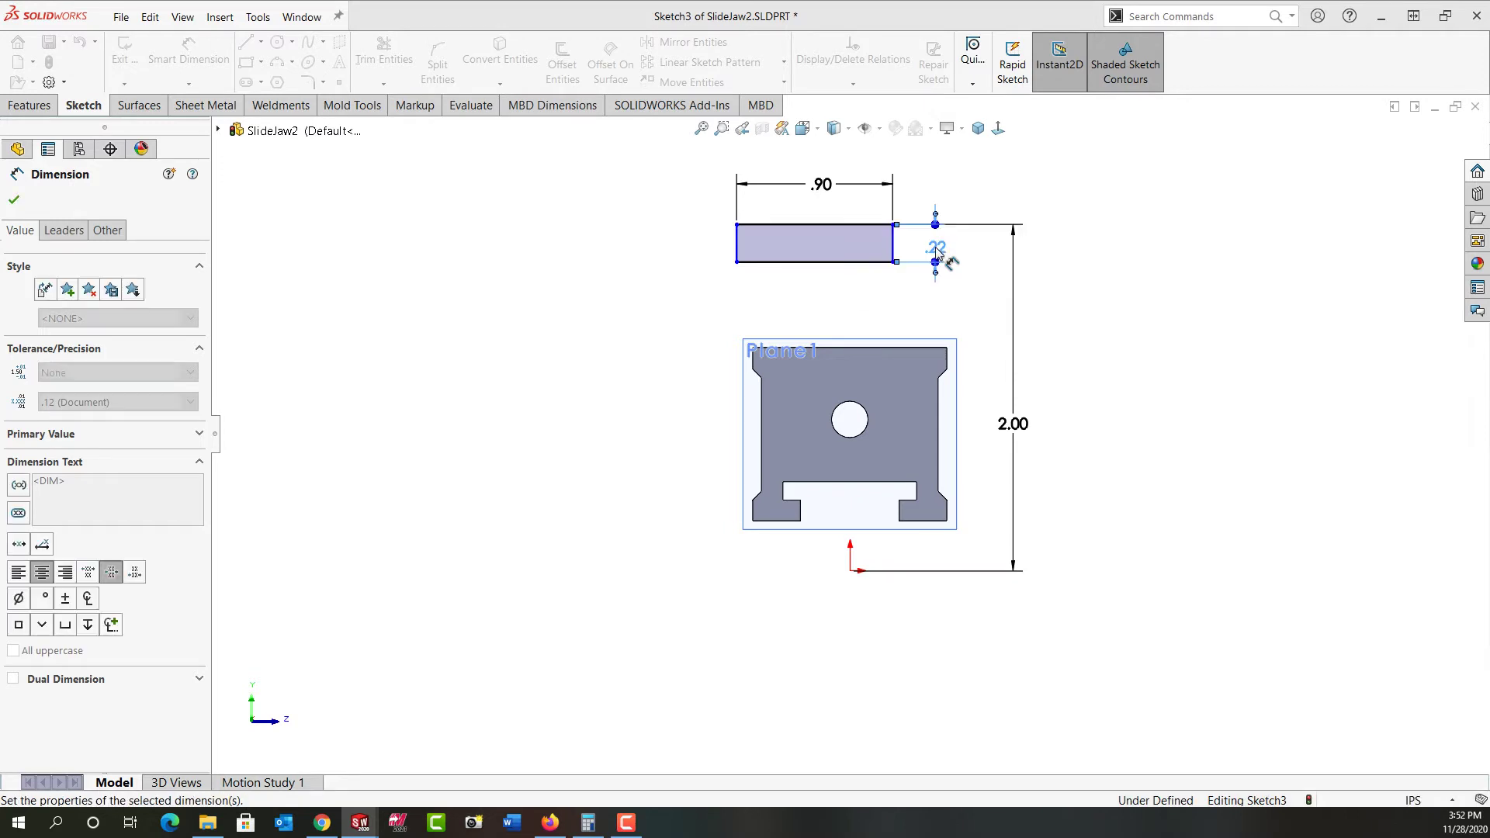
{"action": "key", "text": "Escape"}
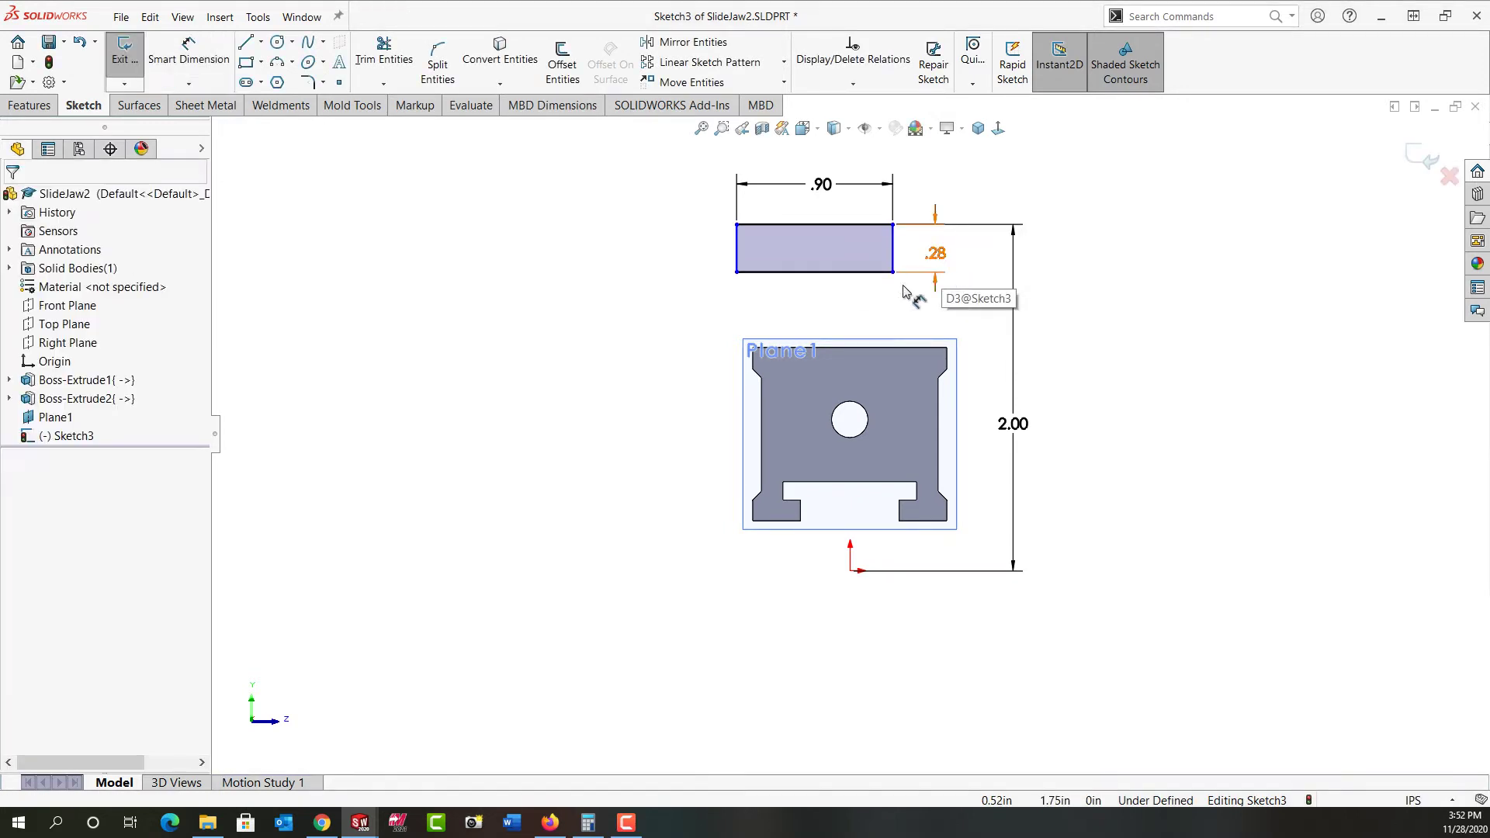
Step: Align the midpoint of the rectangle's bottom edge vertically with the origin and exit the sketch
{"action": "right_click", "coordinate": [848, 273]}
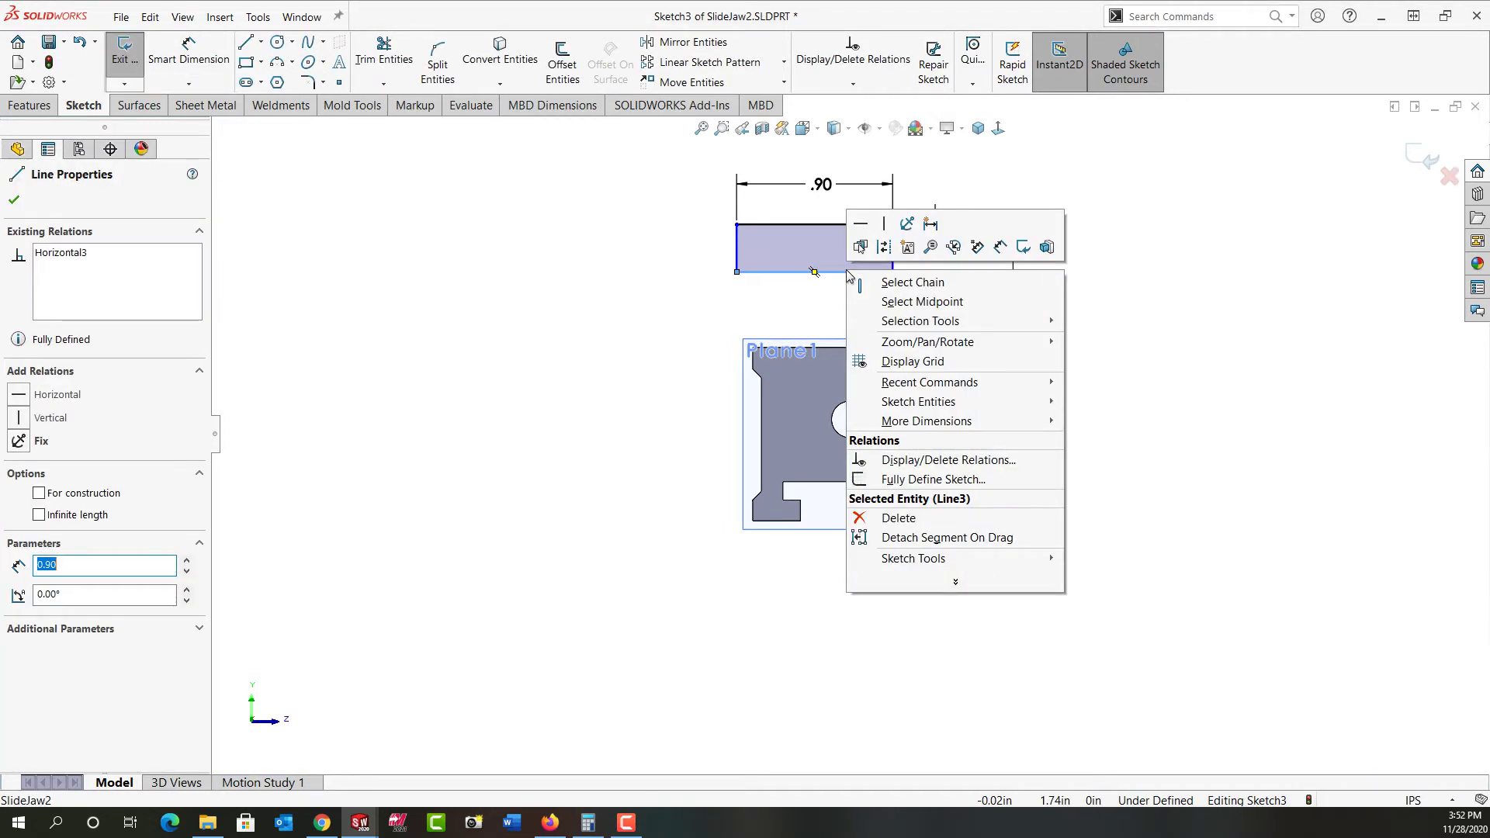
{"action": "left_click", "coordinate": [918, 306]}
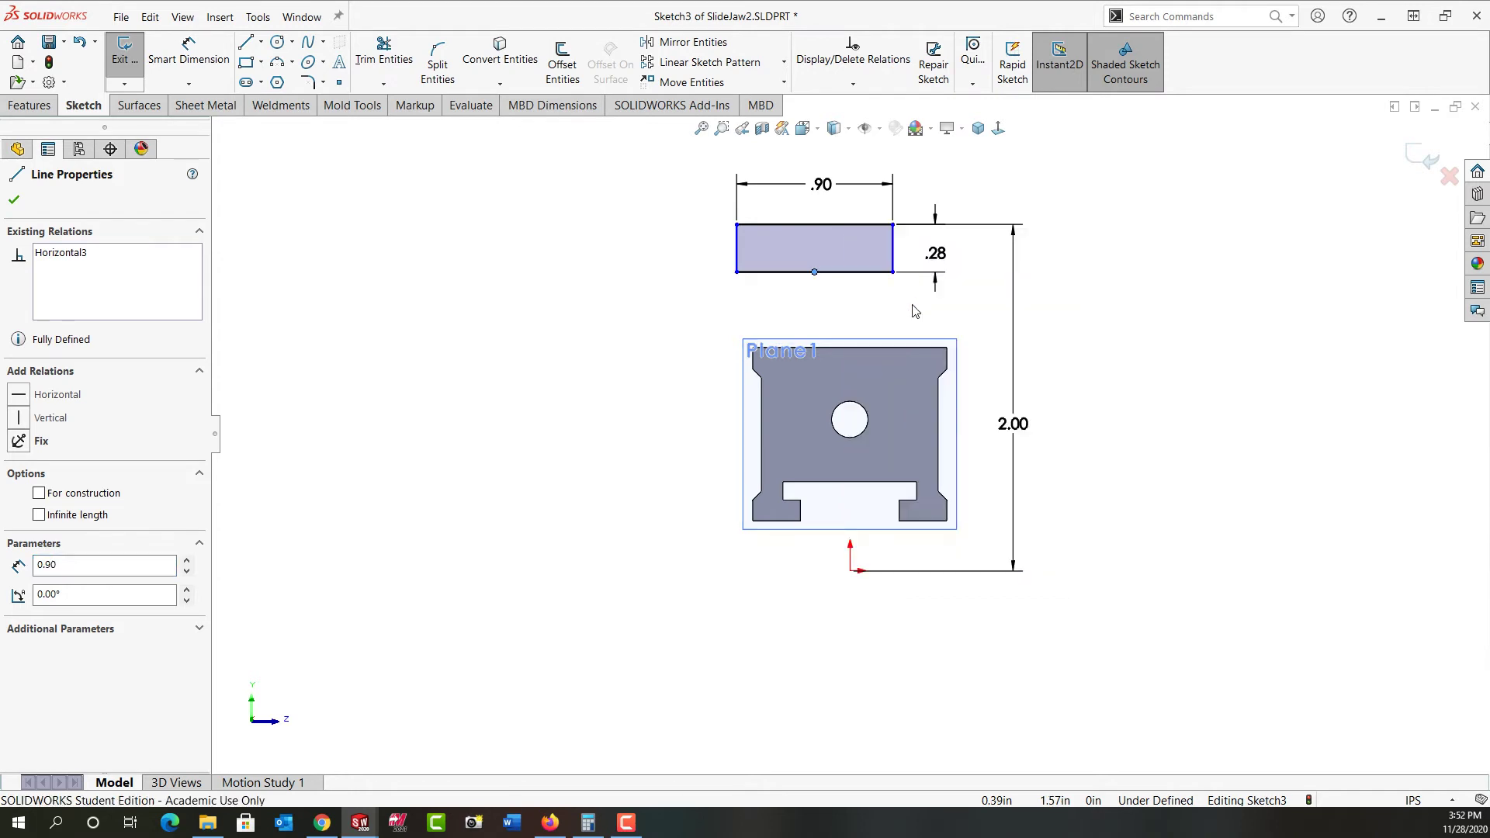
{"action": "left_click", "coordinate": [851, 571], "text": "ctrl"}
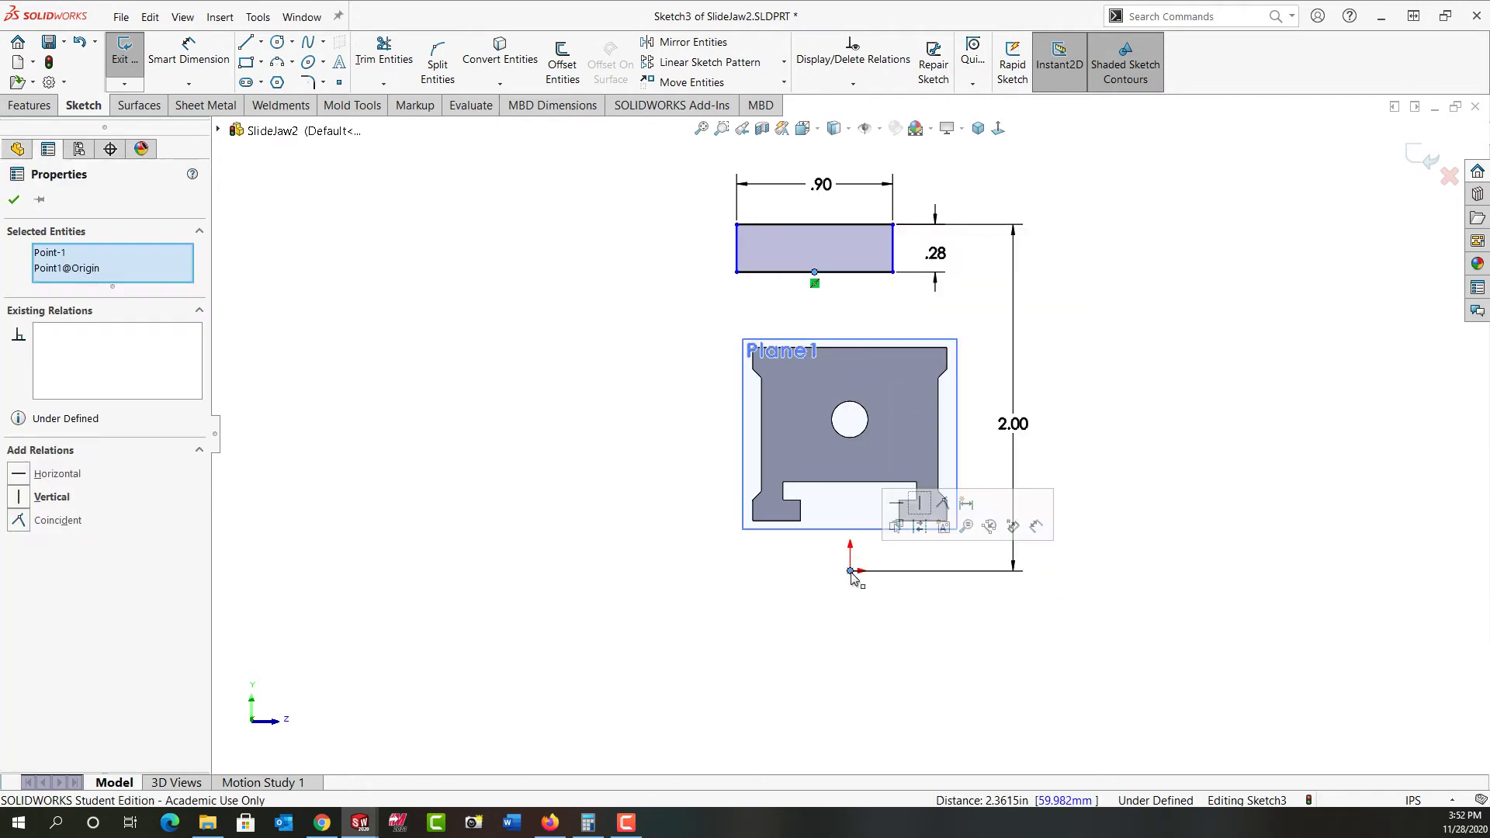
{"action": "left_click", "coordinate": [920, 503]}
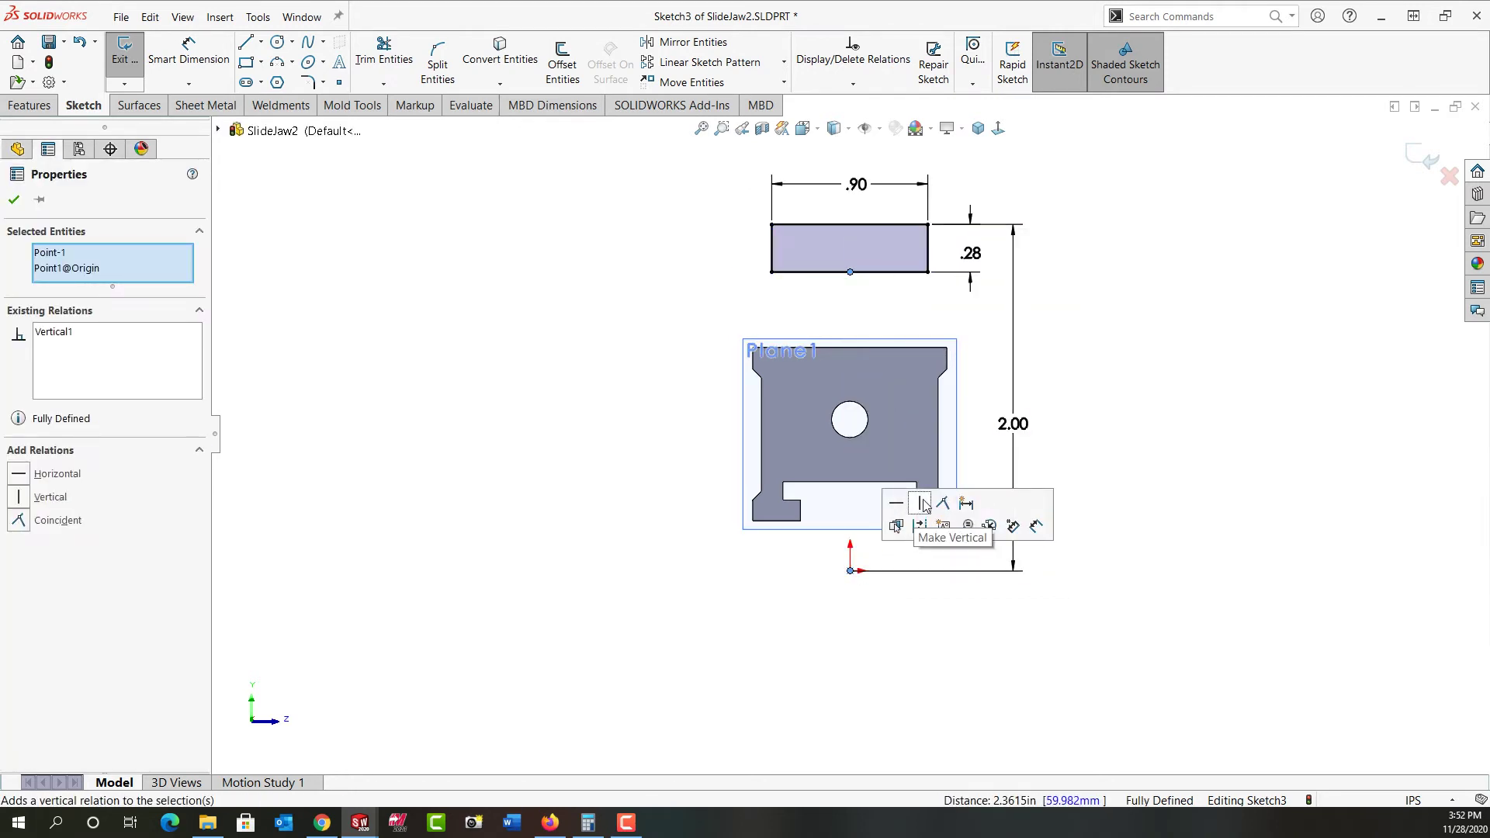
{"action": "left_click", "coordinate": [1426, 160]}
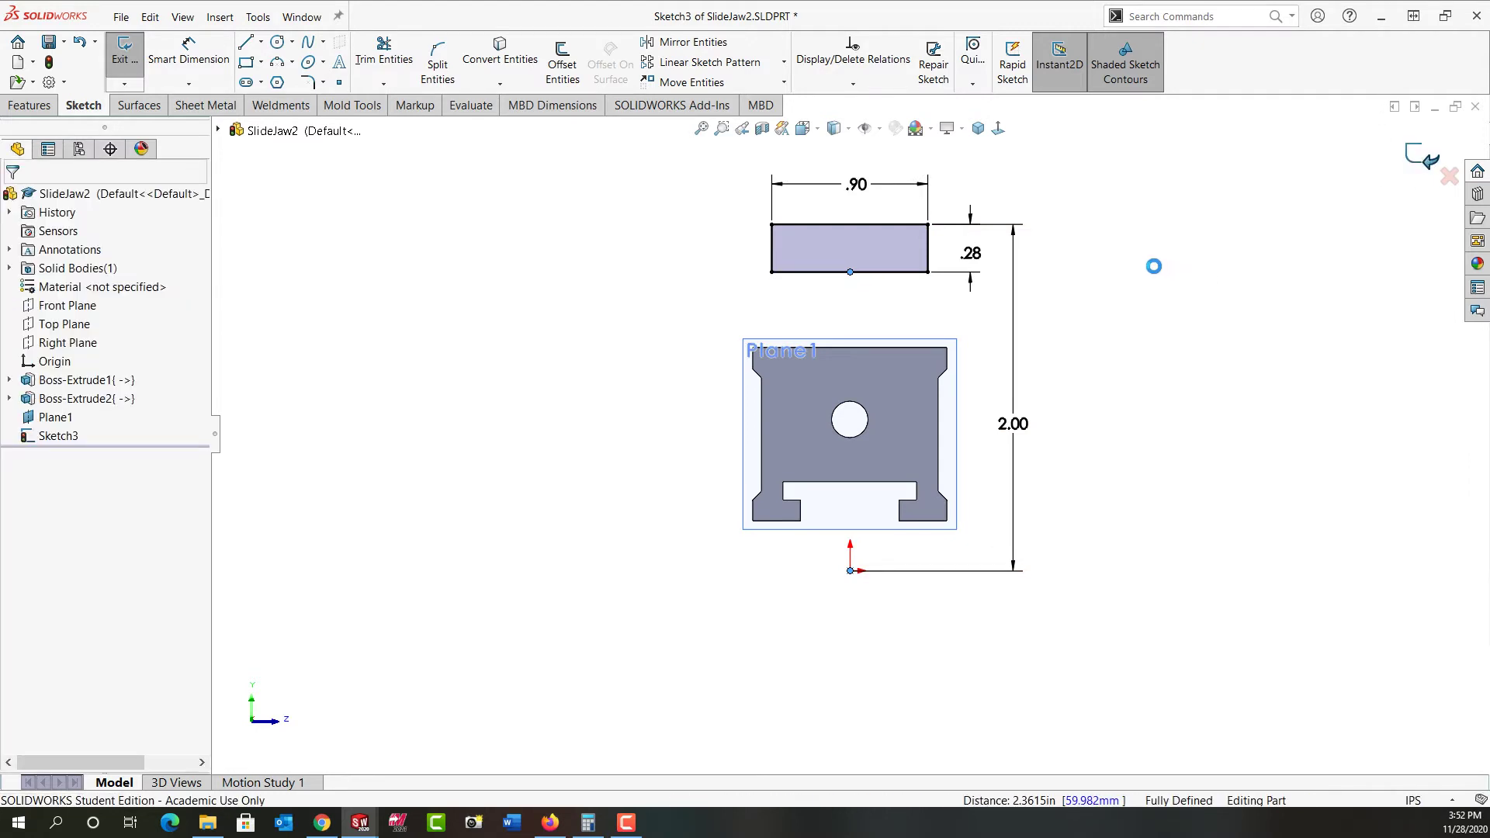
Step: Hide the offset reference plane Plane1
{"action": "middle_click_drag", "start_coordinate": [1188, 276], "coordinate": [1205, 399]}
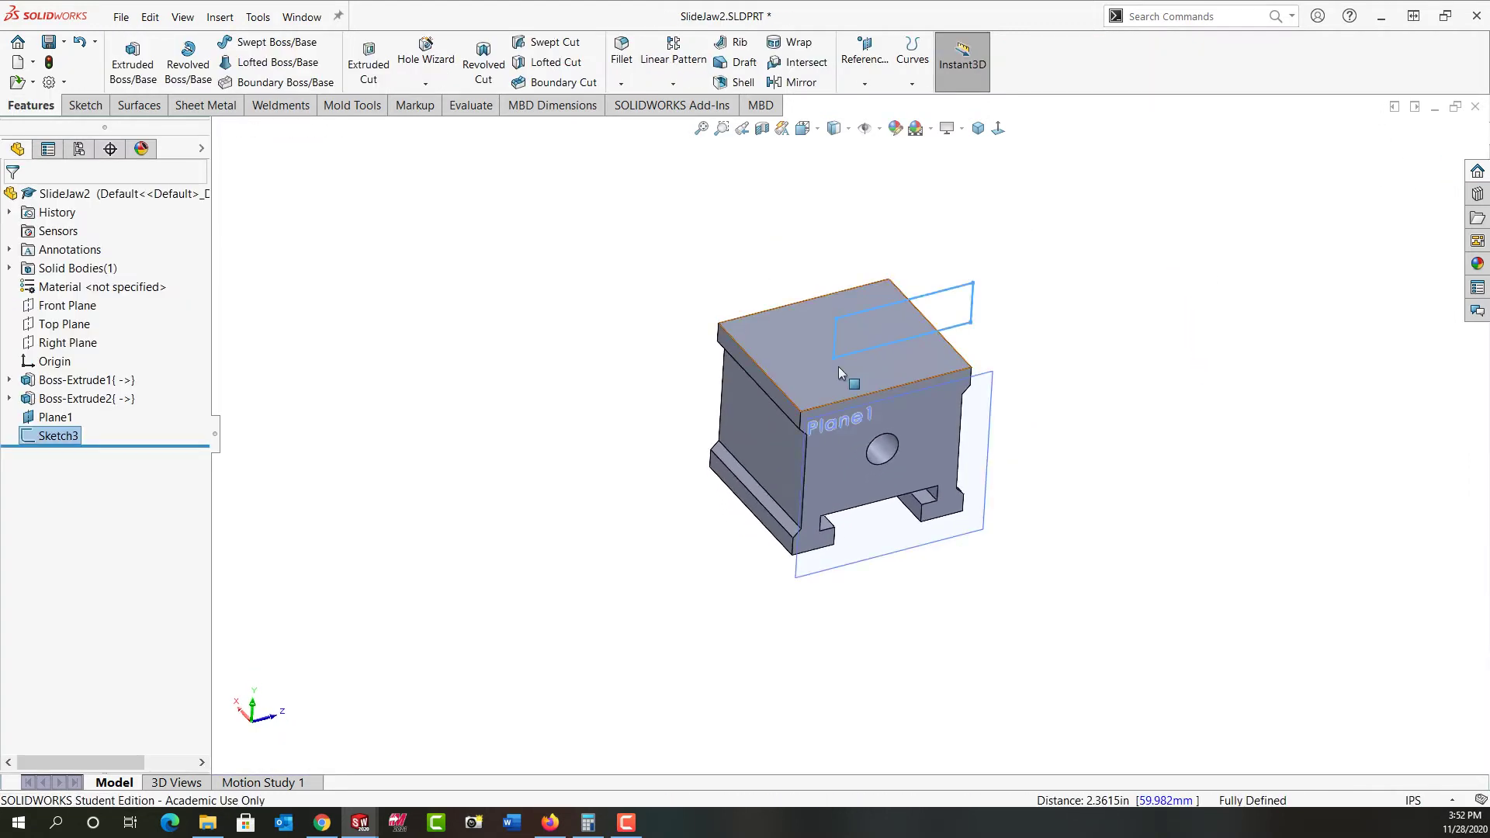
{"action": "left_click", "coordinate": [68, 418]}
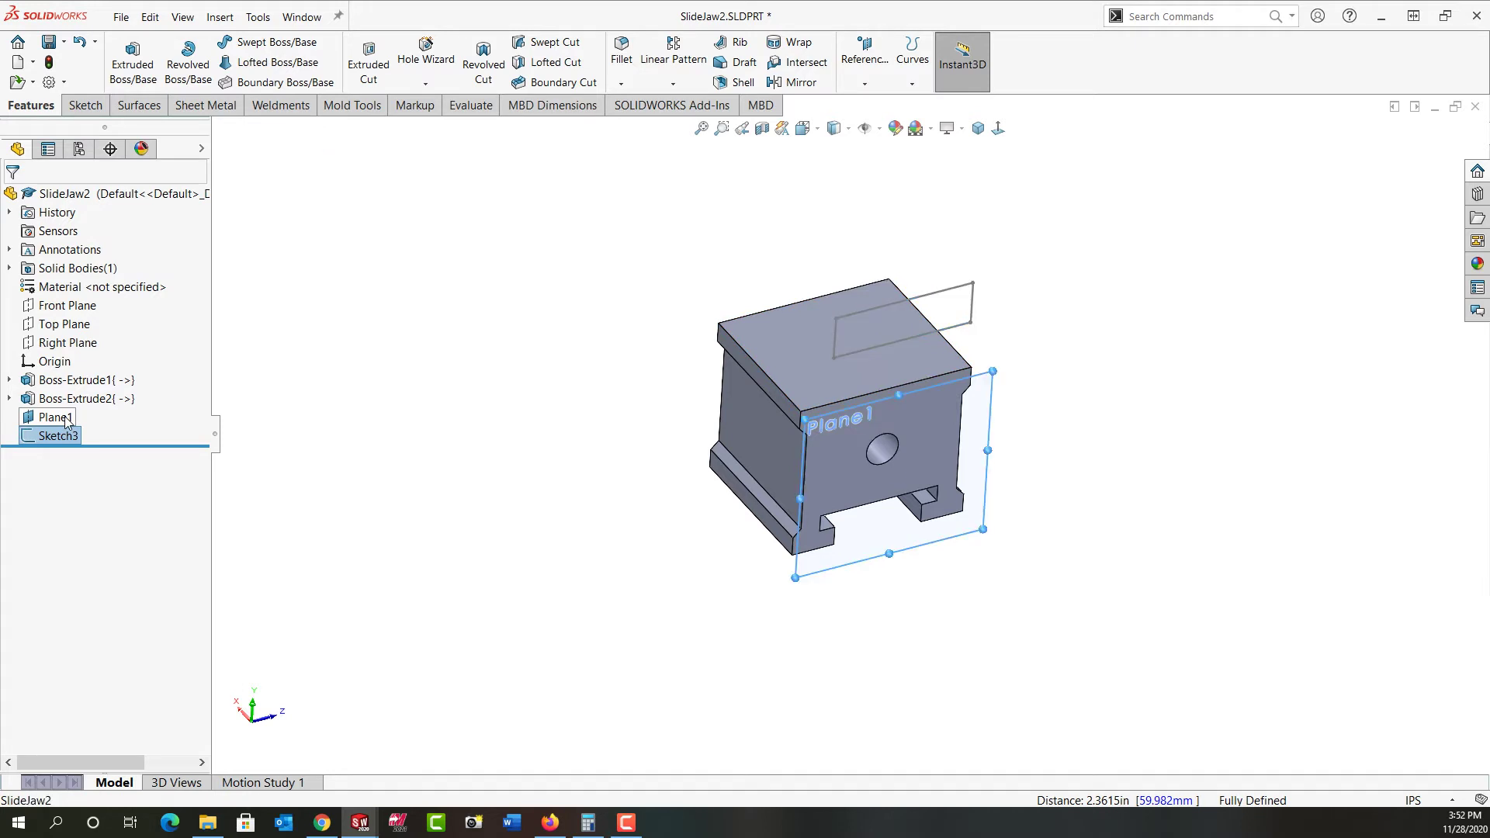
{"action": "left_click", "coordinate": [104, 394]}
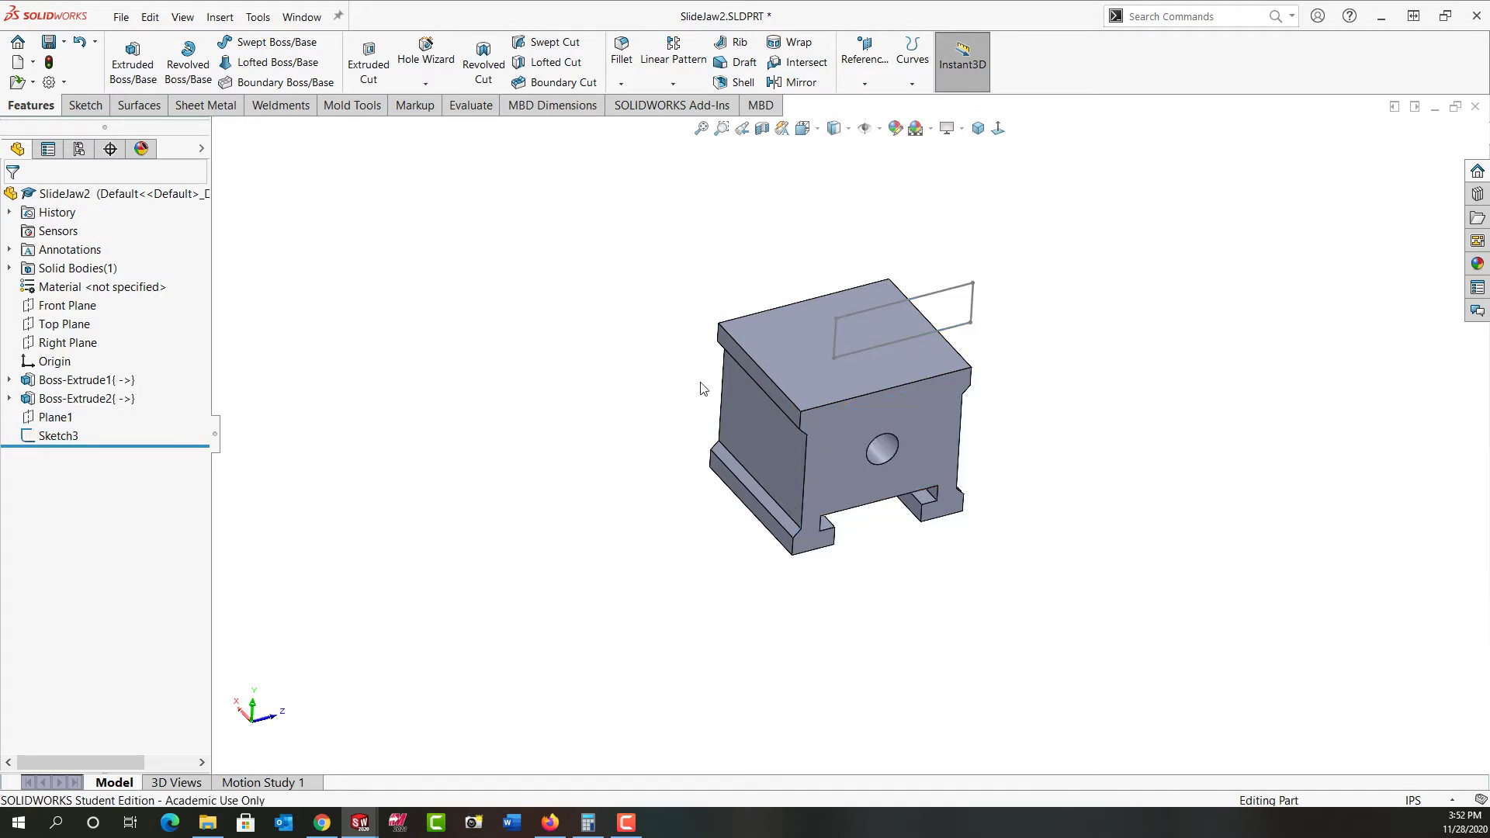
Step: Start a sketch on the jaw's top face and draw a rectangle about 0.56 by 0.76 in from the edge nearest the profile sketch
{"action": "left_click", "coordinate": [789, 376]}
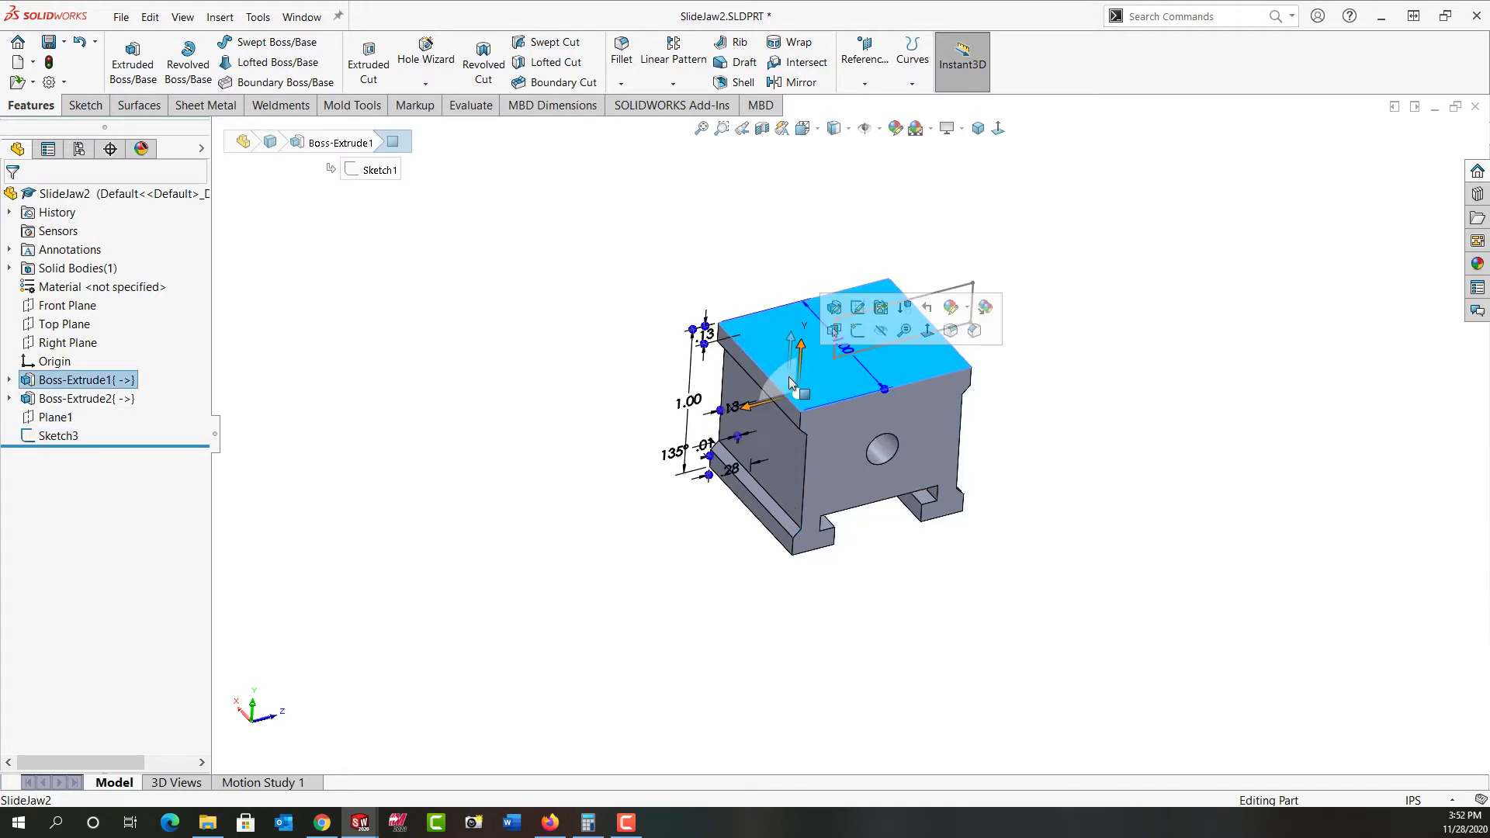
{"action": "left_click", "coordinate": [927, 334]}
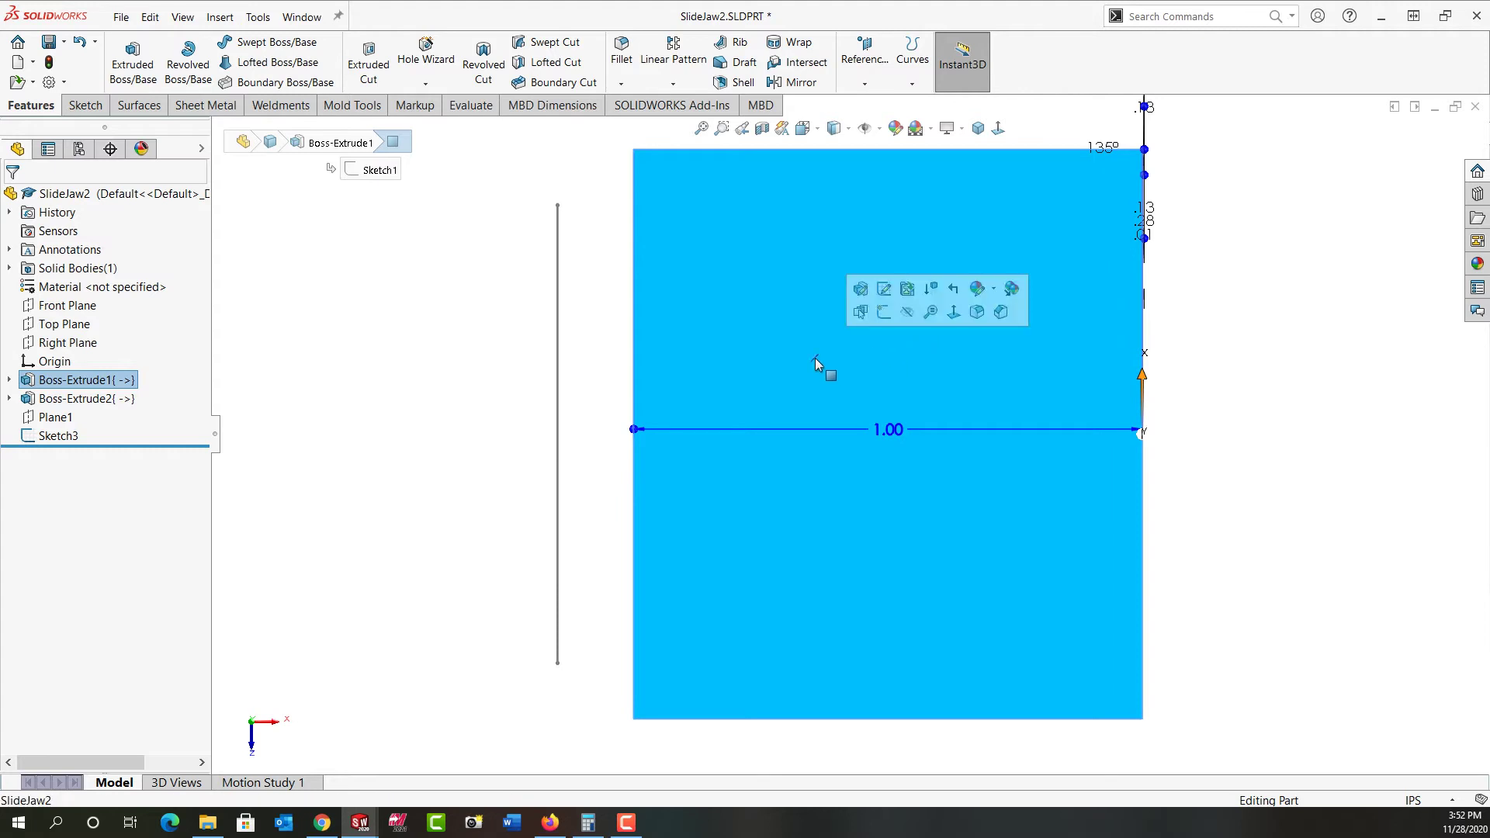
{"action": "left_click", "coordinate": [884, 314]}
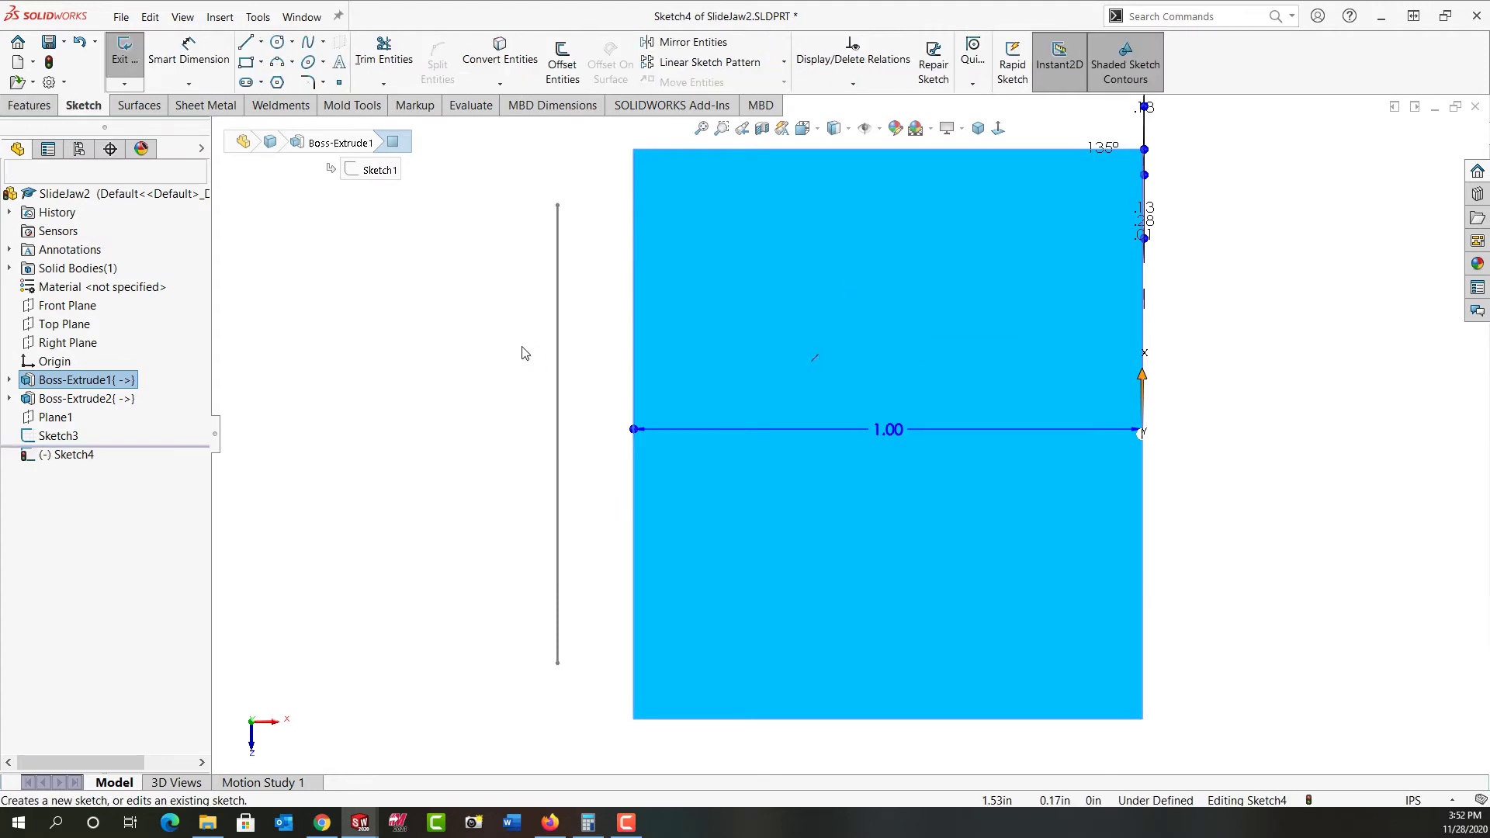
{"action": "left_click", "coordinate": [247, 62]}
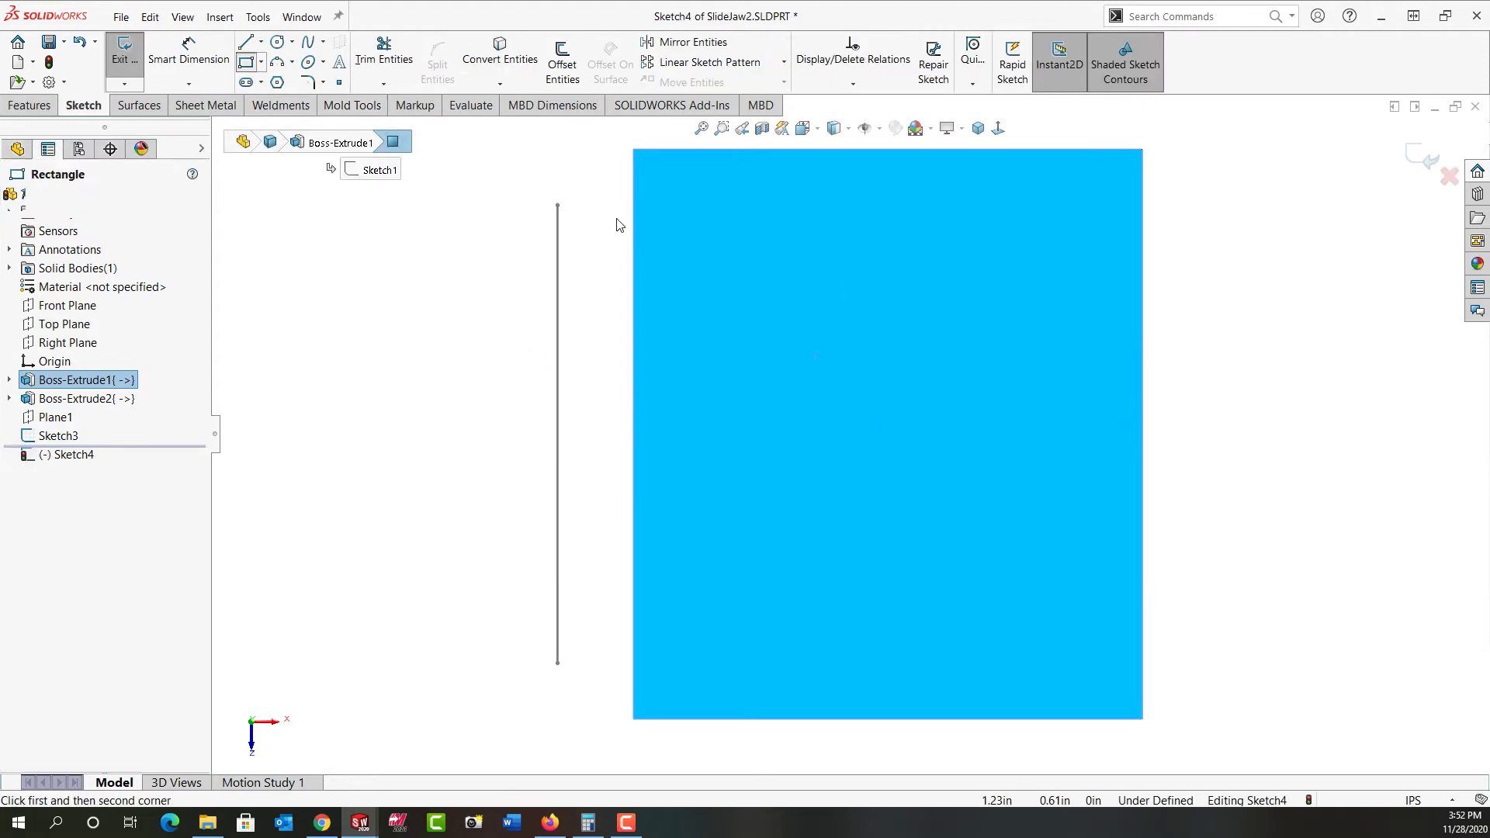
{"action": "left_click", "coordinate": [634, 230]}
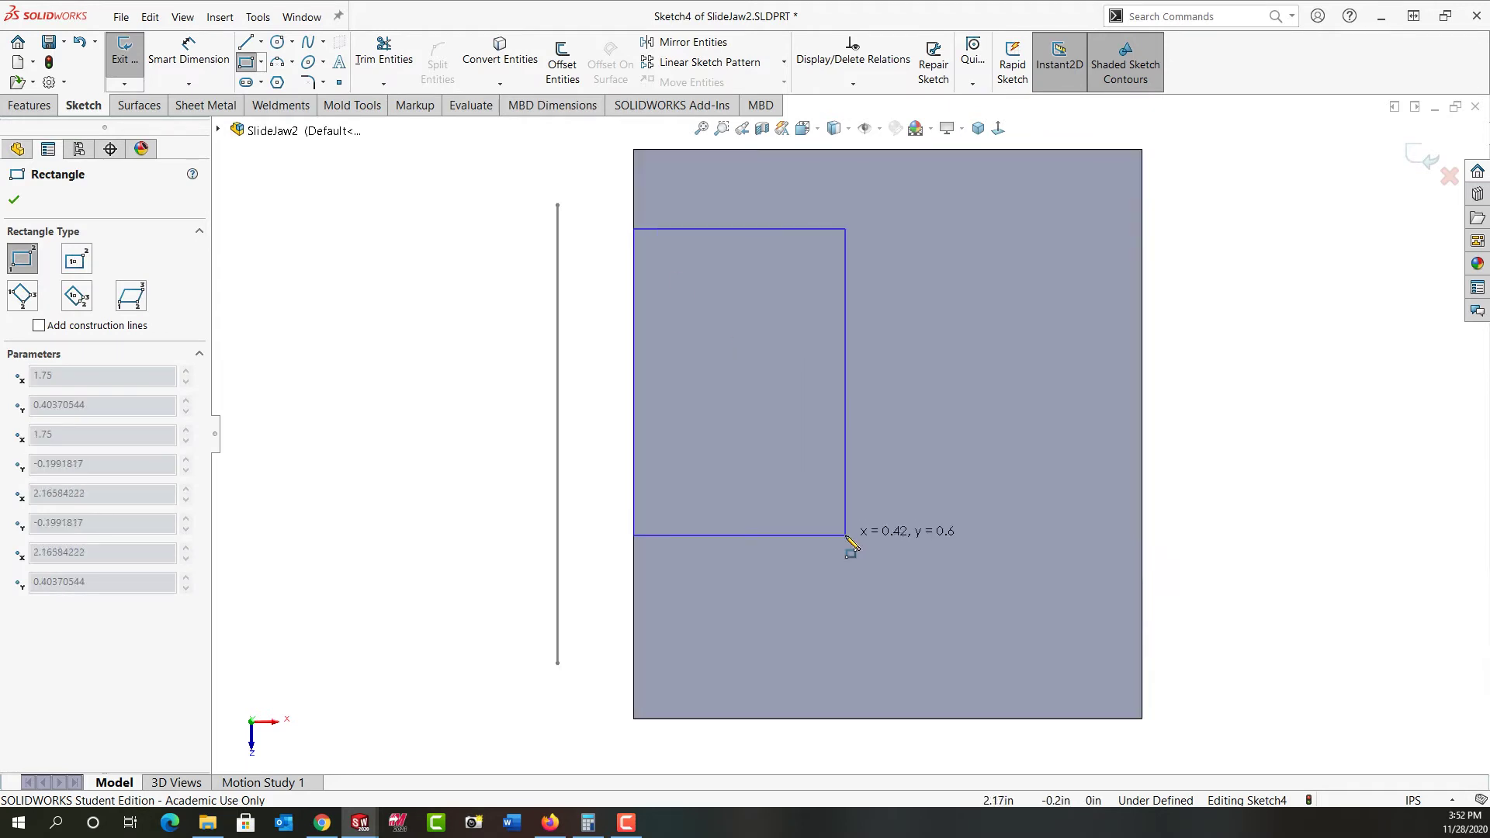
{"action": "left_click", "coordinate": [918, 614]}
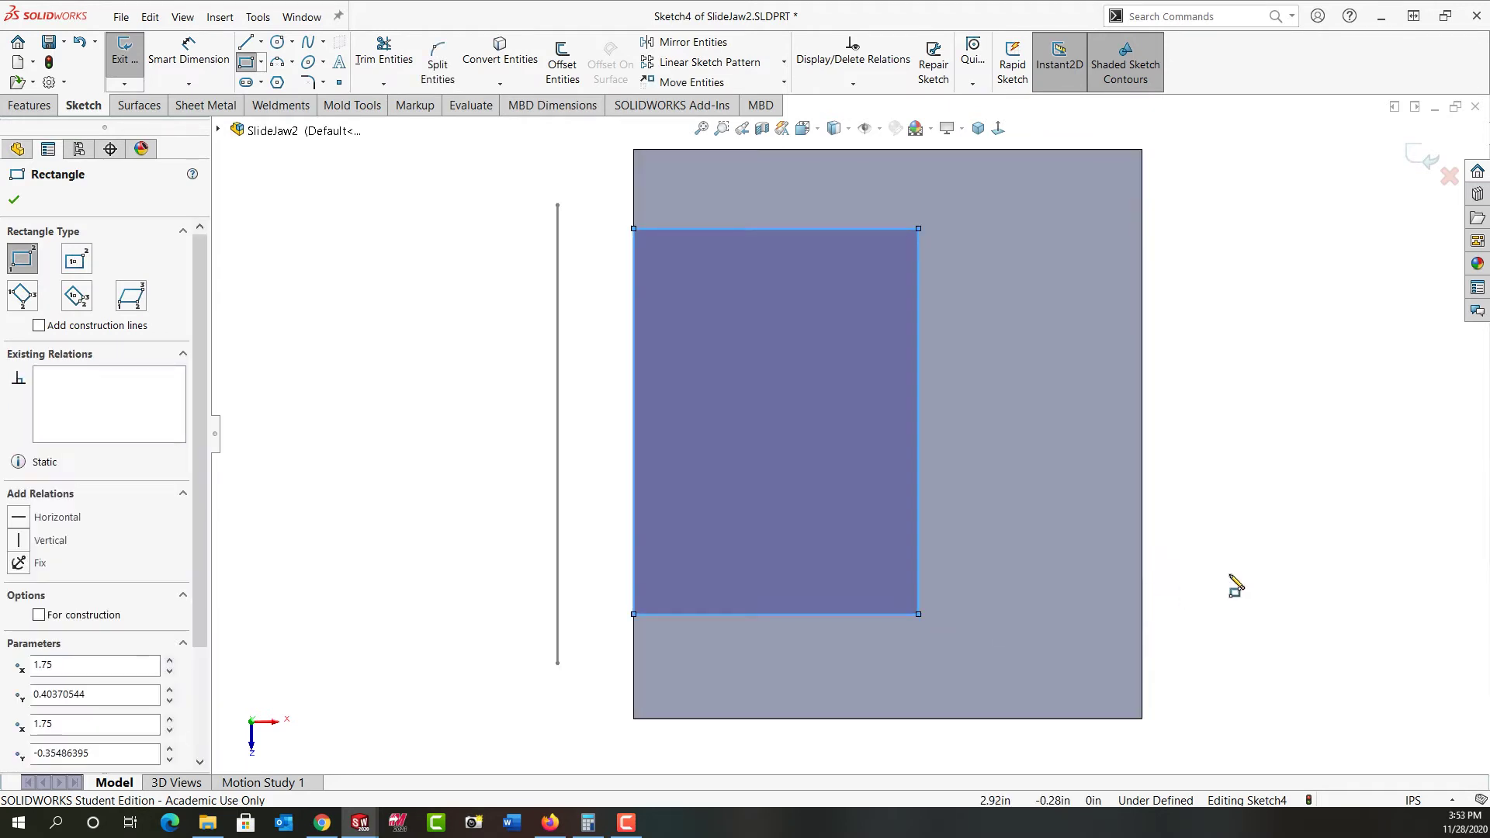
Step: Draw a horizontal line between the midpoints of the rectangle's two vertical sides and convert it to construction geometry
{"action": "key", "text": "Escape"}
{"action": "key", "text": "l"}
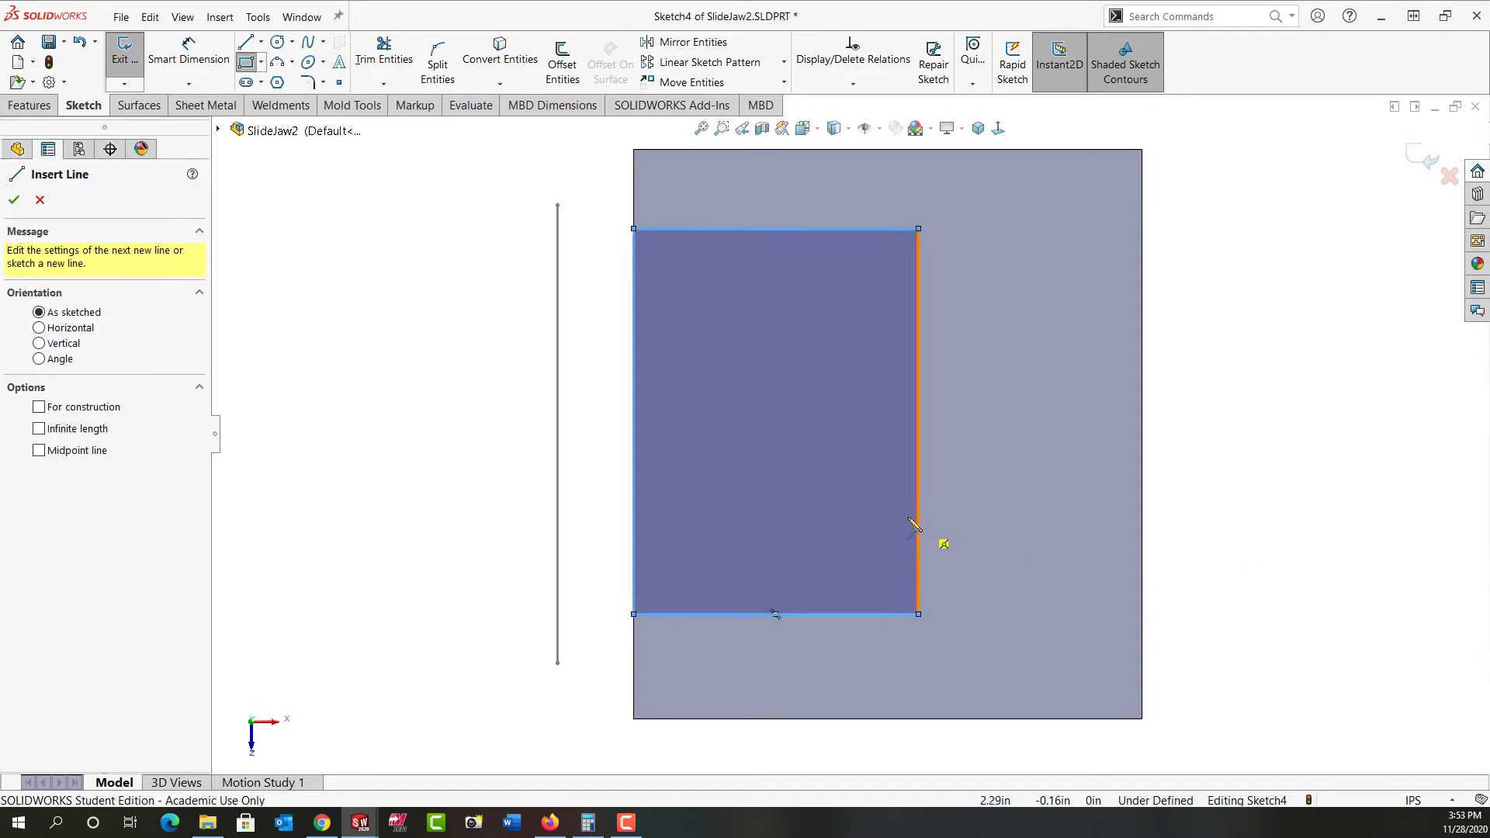
{"action": "left_click", "coordinate": [634, 422]}
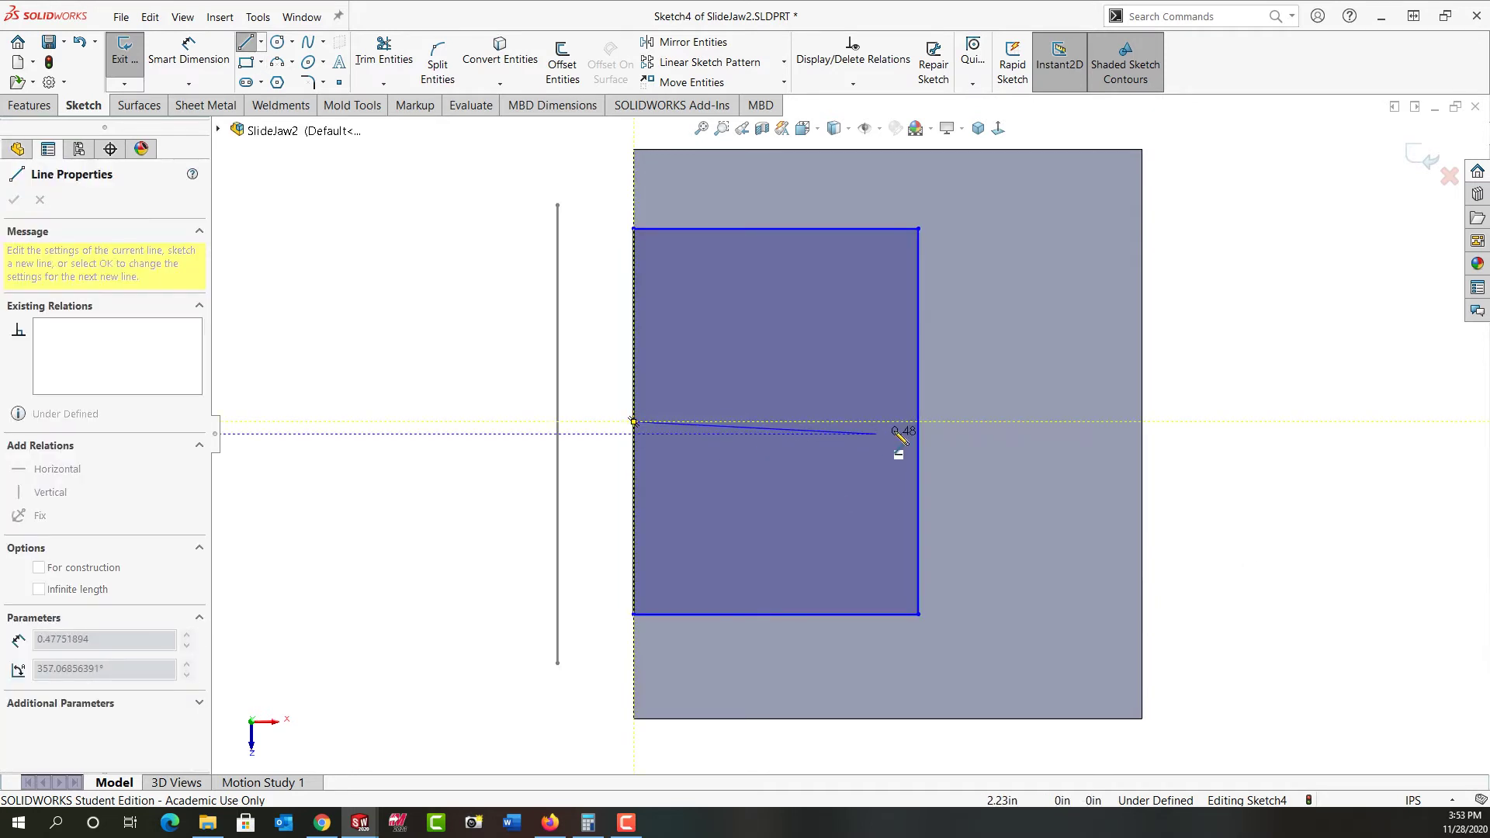
{"action": "left_click", "coordinate": [919, 421]}
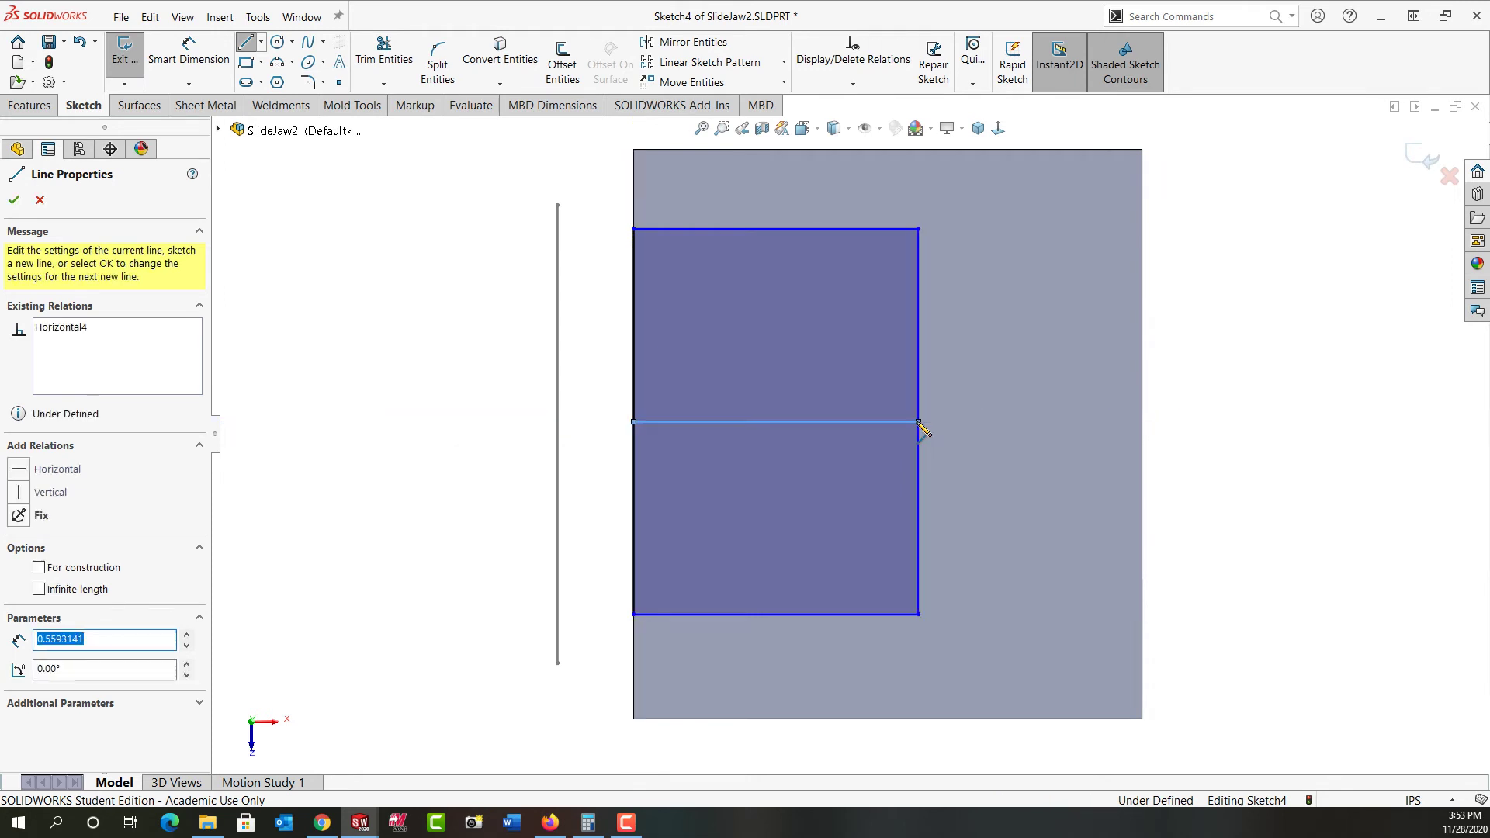
{"action": "key", "text": "Escape"}
{"action": "left_click", "coordinate": [881, 421]}
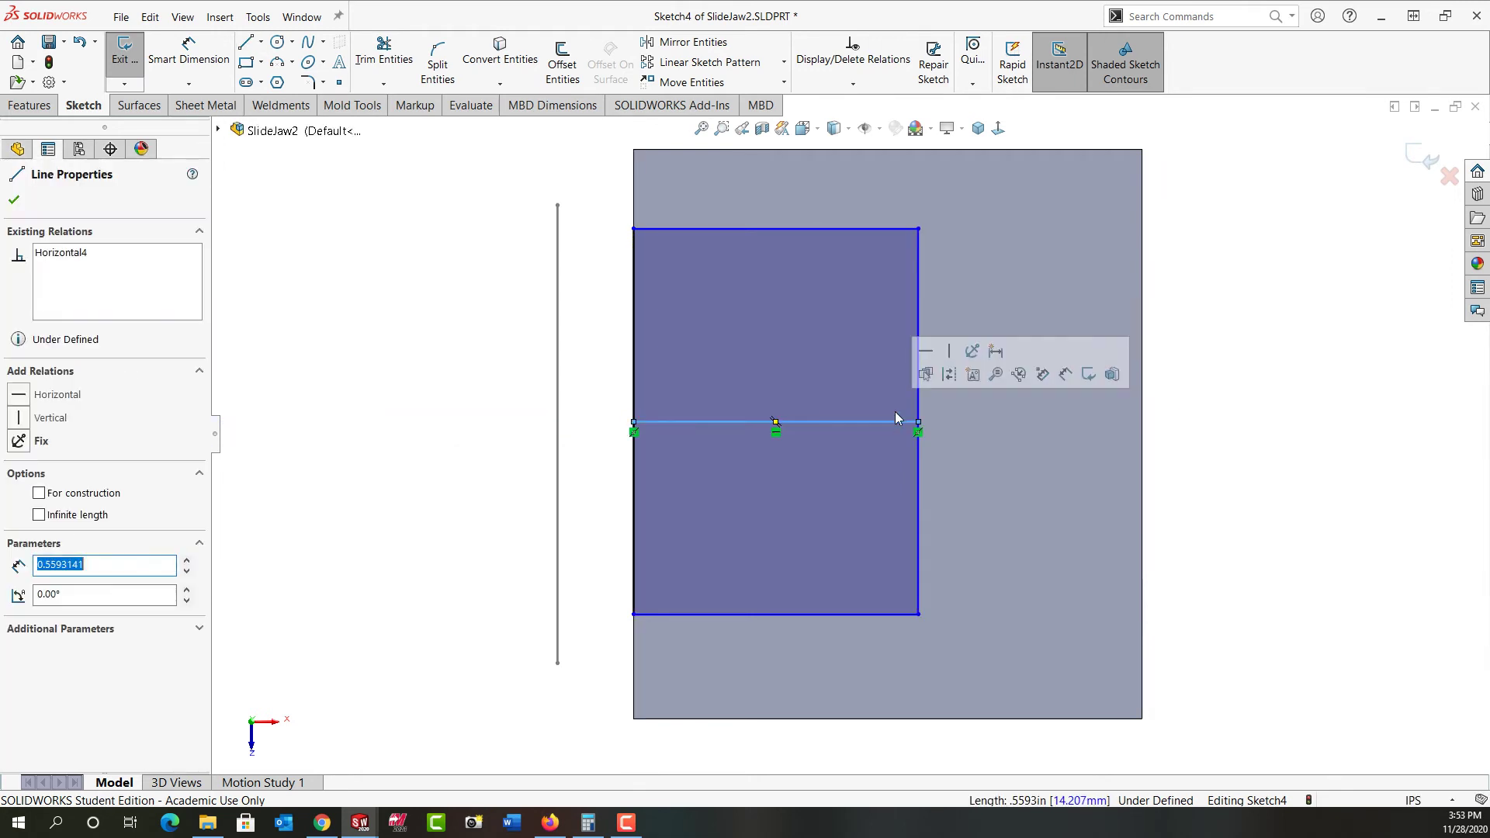
{"action": "left_click", "coordinate": [950, 374]}
{"action": "left_click", "coordinate": [1222, 486]}
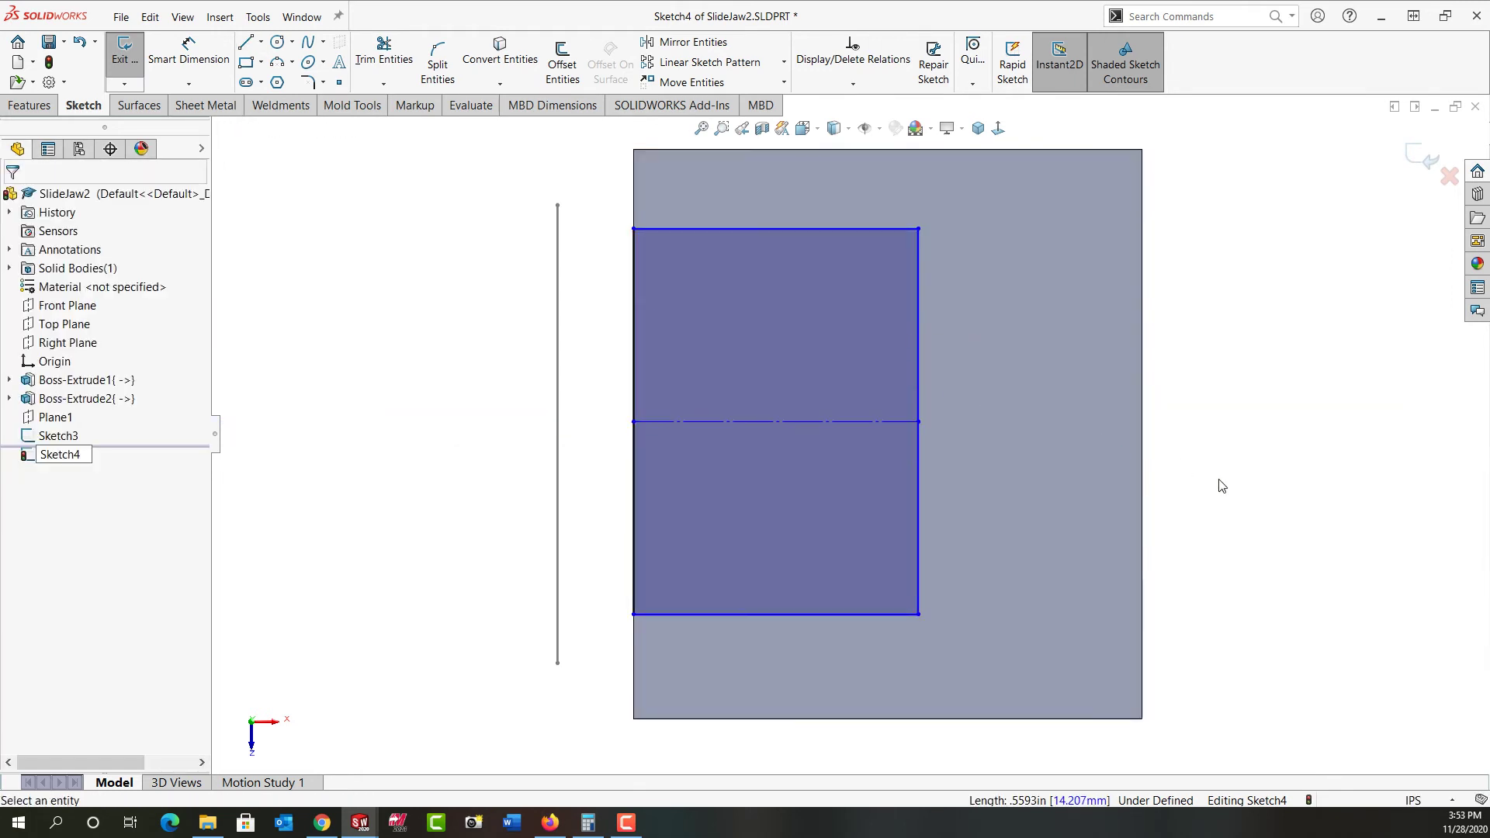
Step: Dimension the rectangle on the top face 0.50 in wide and 0.75 in high
{"action": "key", "text": "f"}
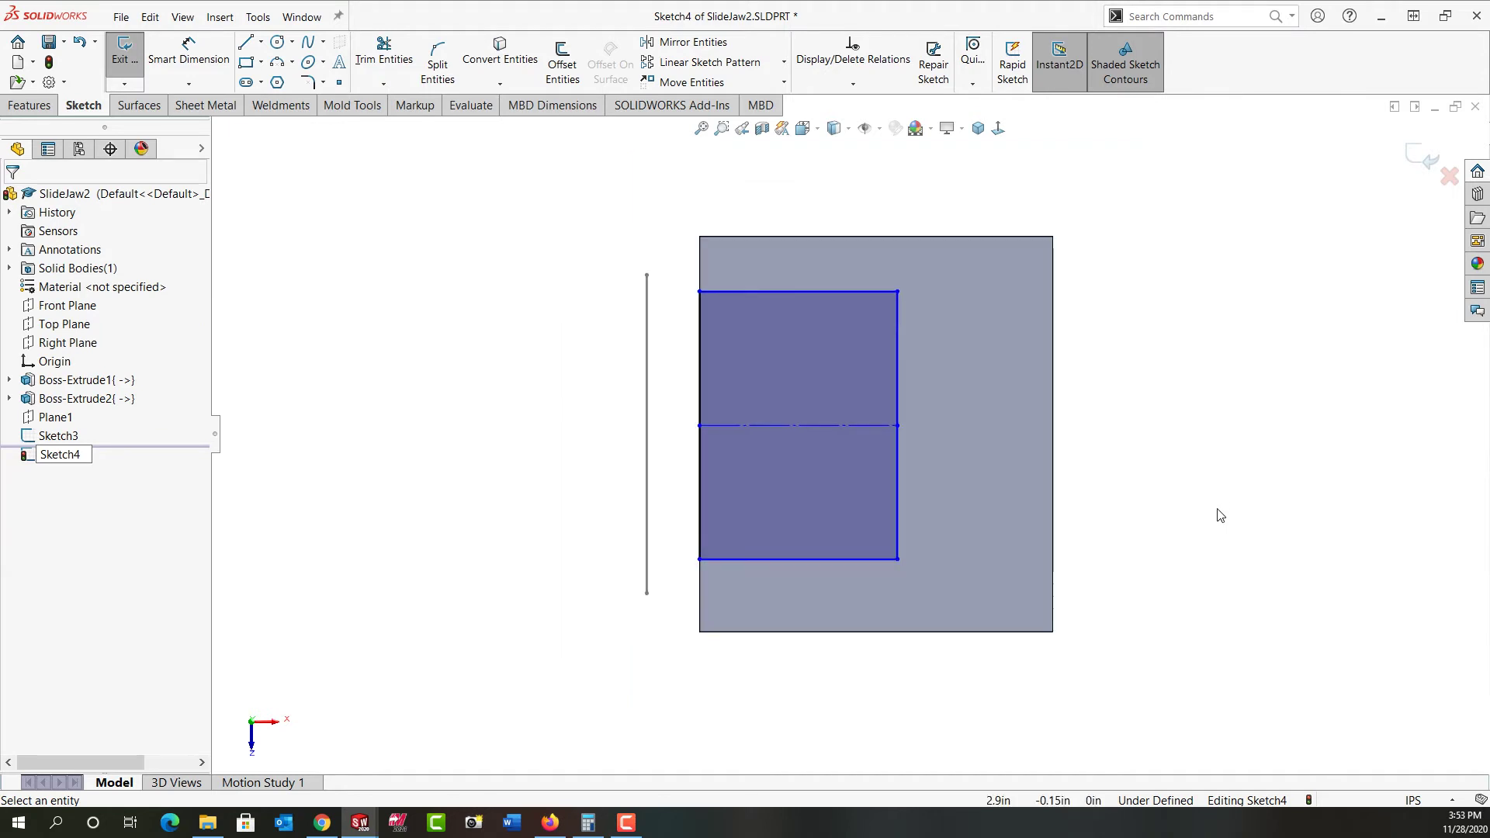
{"action": "right_click_drag", "start_coordinate": [1218, 512], "coordinate": [1209, 386]}
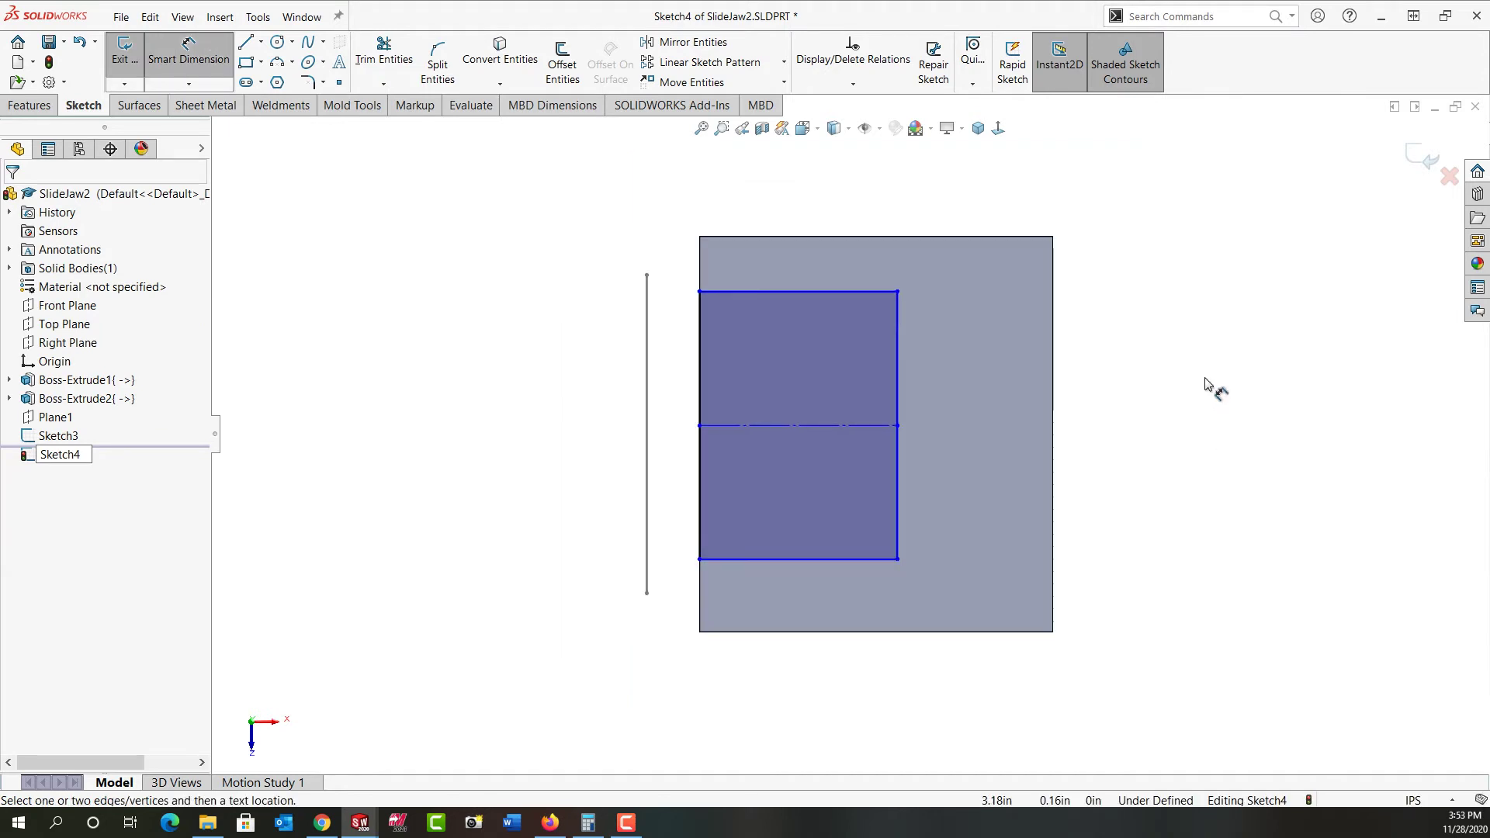
{"action": "left_click", "coordinate": [824, 293]}
{"action": "left_click", "coordinate": [788, 181]}
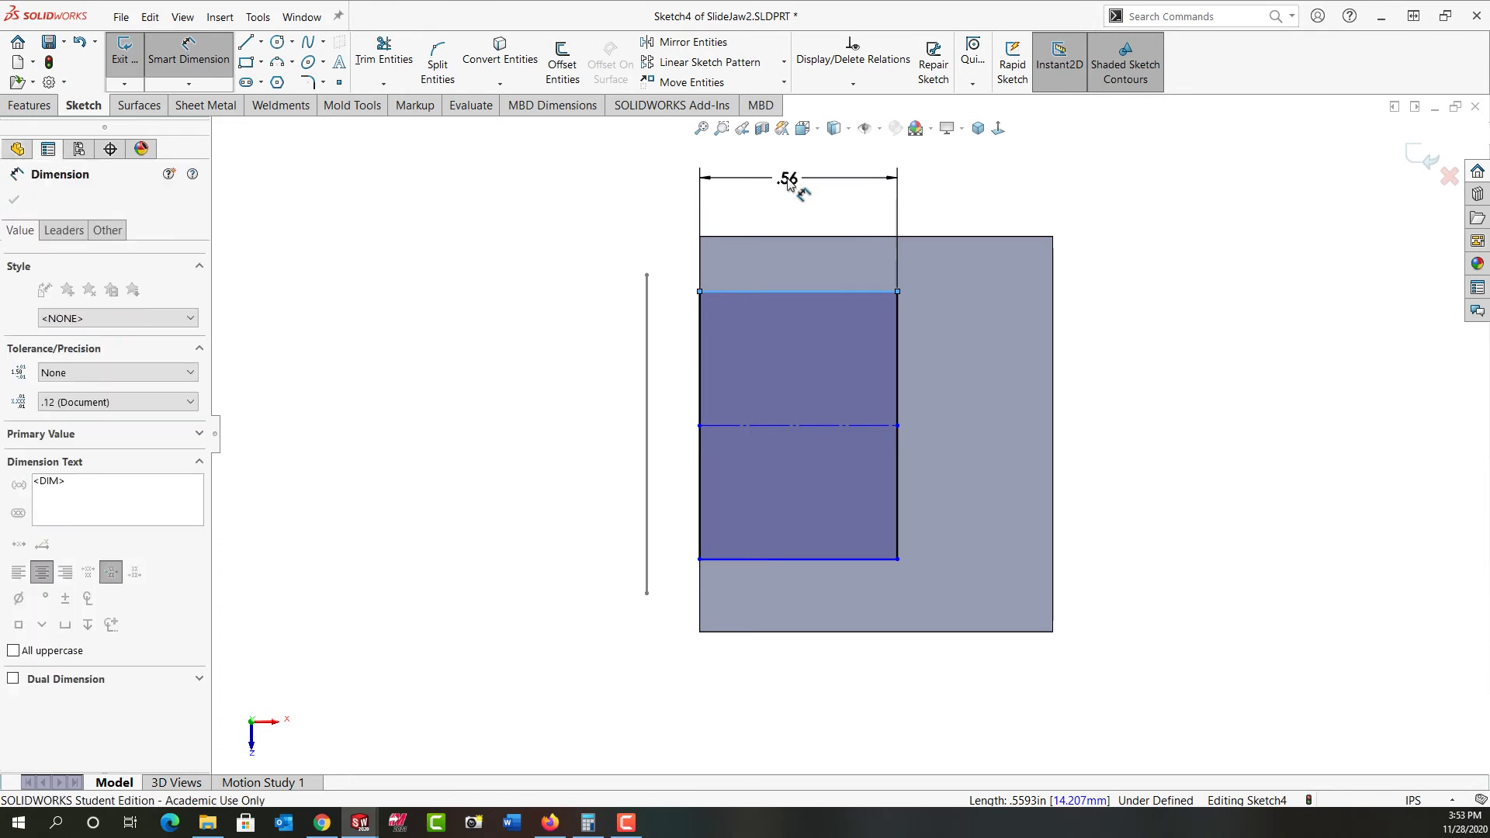
{"action": "type", "text": ".5"}
{"action": "key", "text": "Return"}
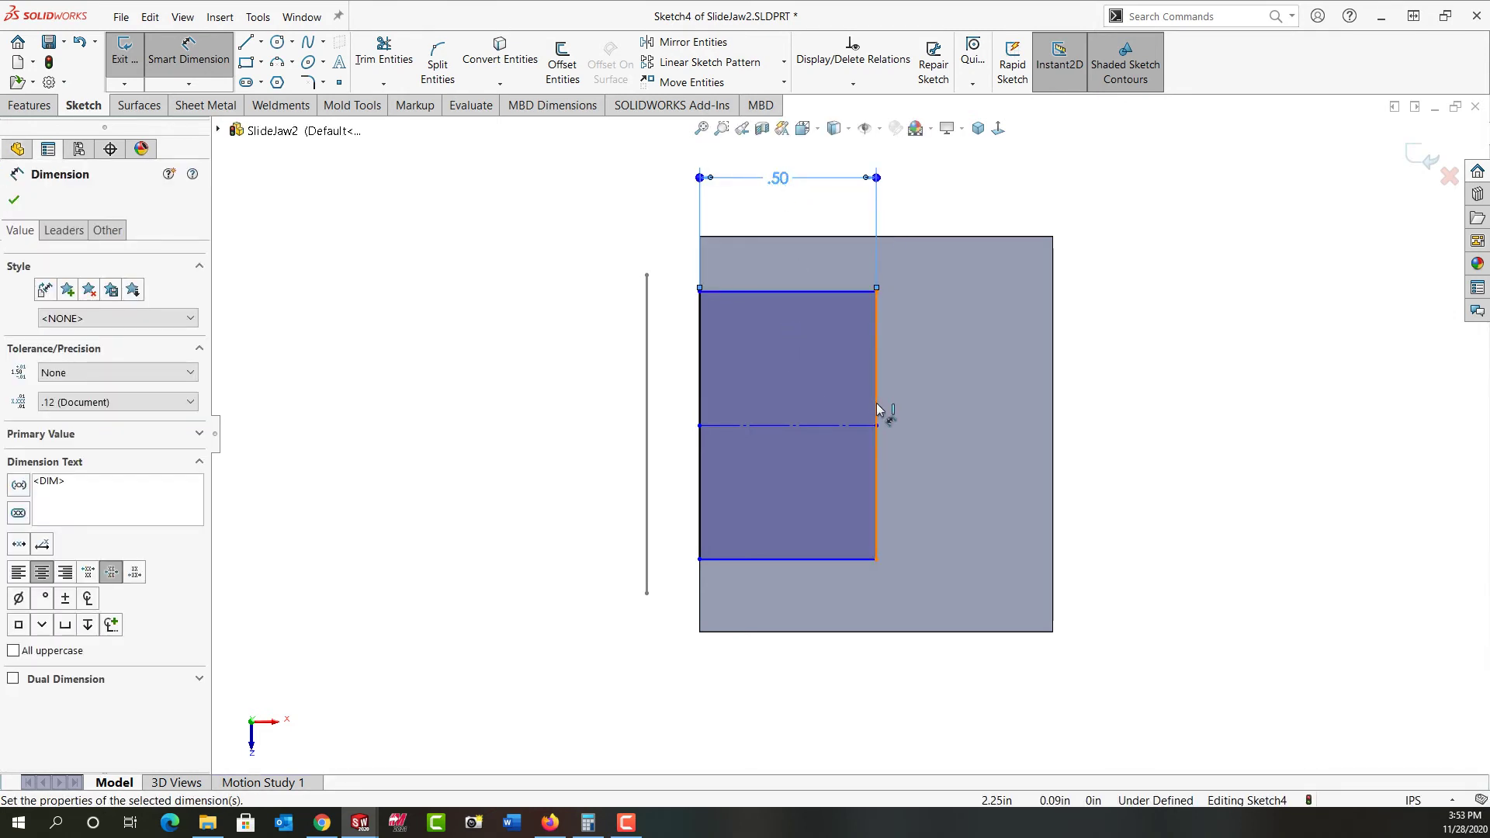
{"action": "left_click", "coordinate": [877, 411]}
{"action": "left_click", "coordinate": [940, 419]}
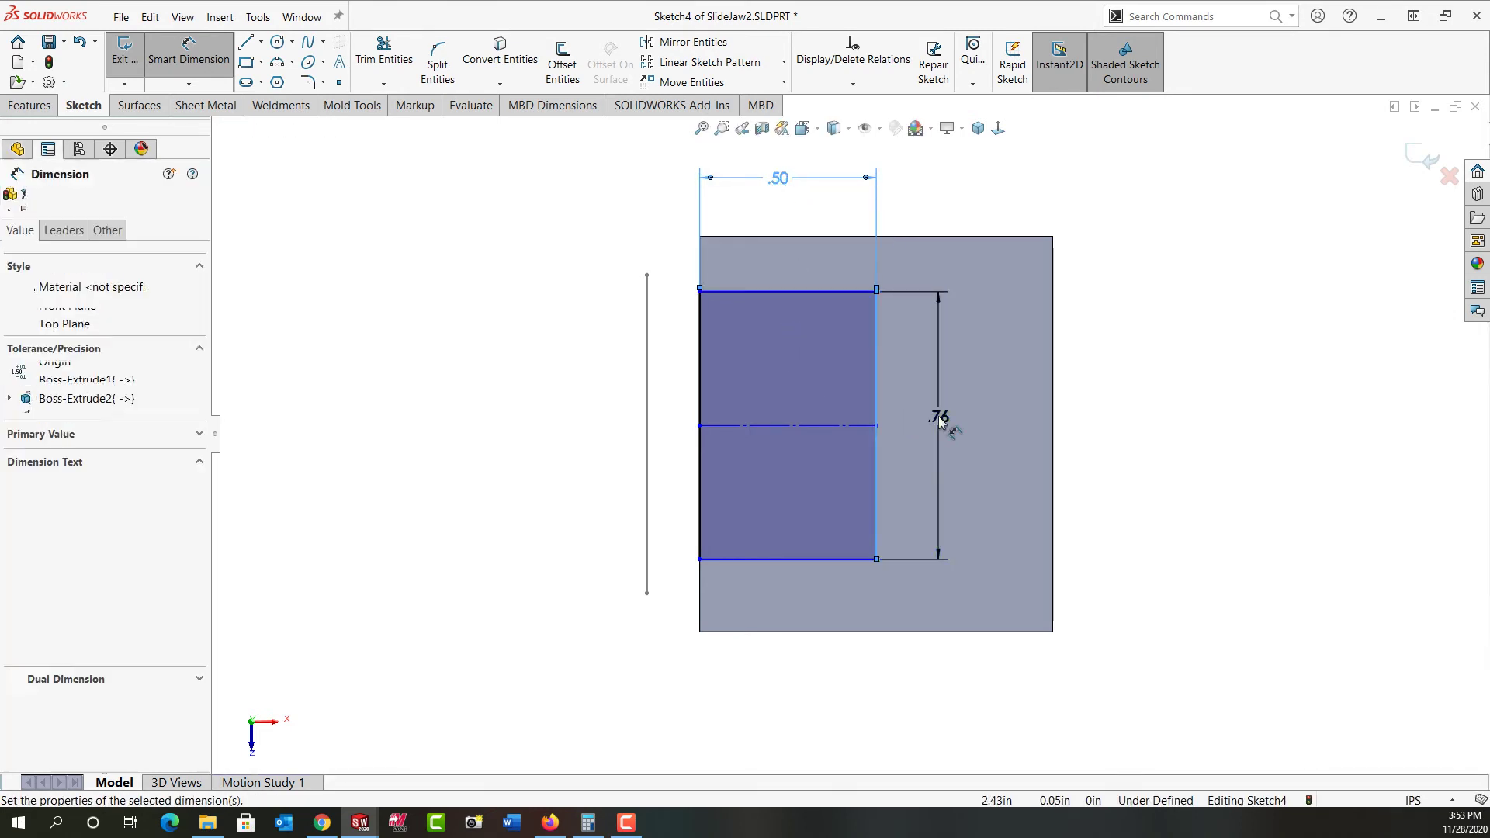
{"action": "type", "text": ".75"}
{"action": "key", "text": "Return"}
{"action": "key", "text": "Escape"}
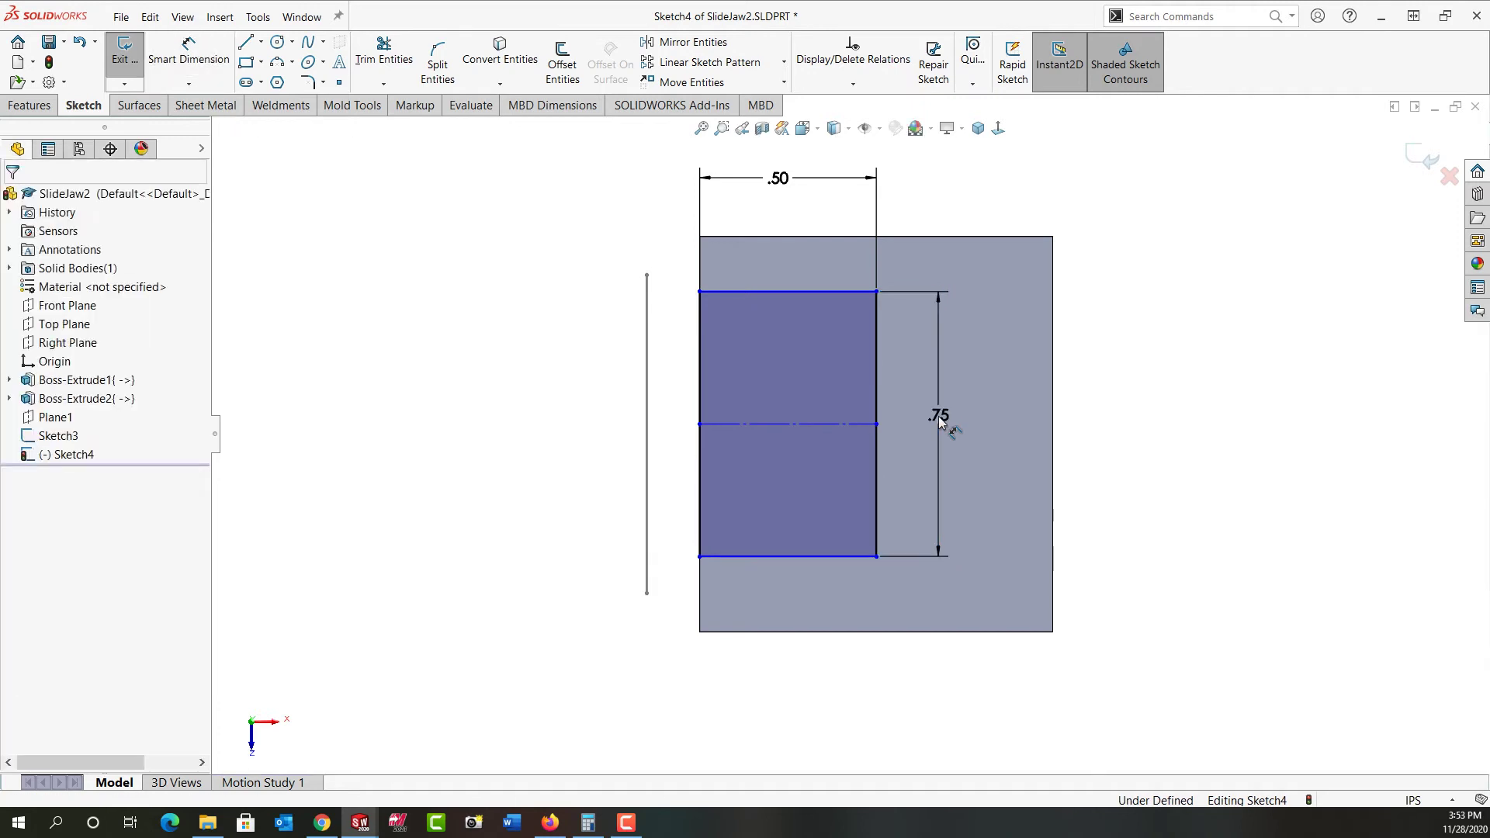
Step: Make the rectangle's construction line coincident with the midpoint of the top face's far edge and exit the sketch
{"action": "right_click", "coordinate": [1055, 448]}
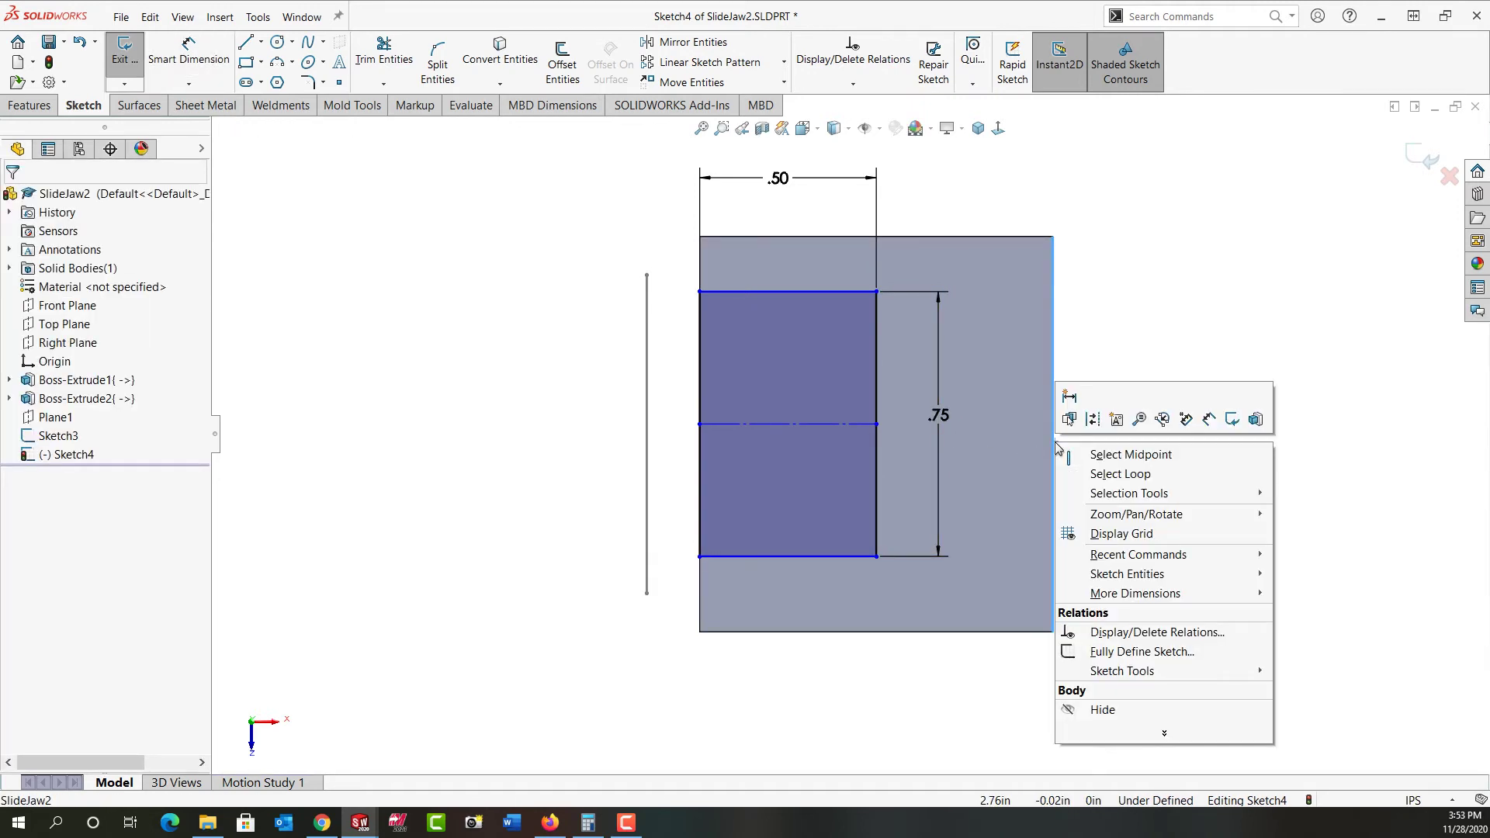
{"action": "left_click", "coordinate": [1124, 456]}
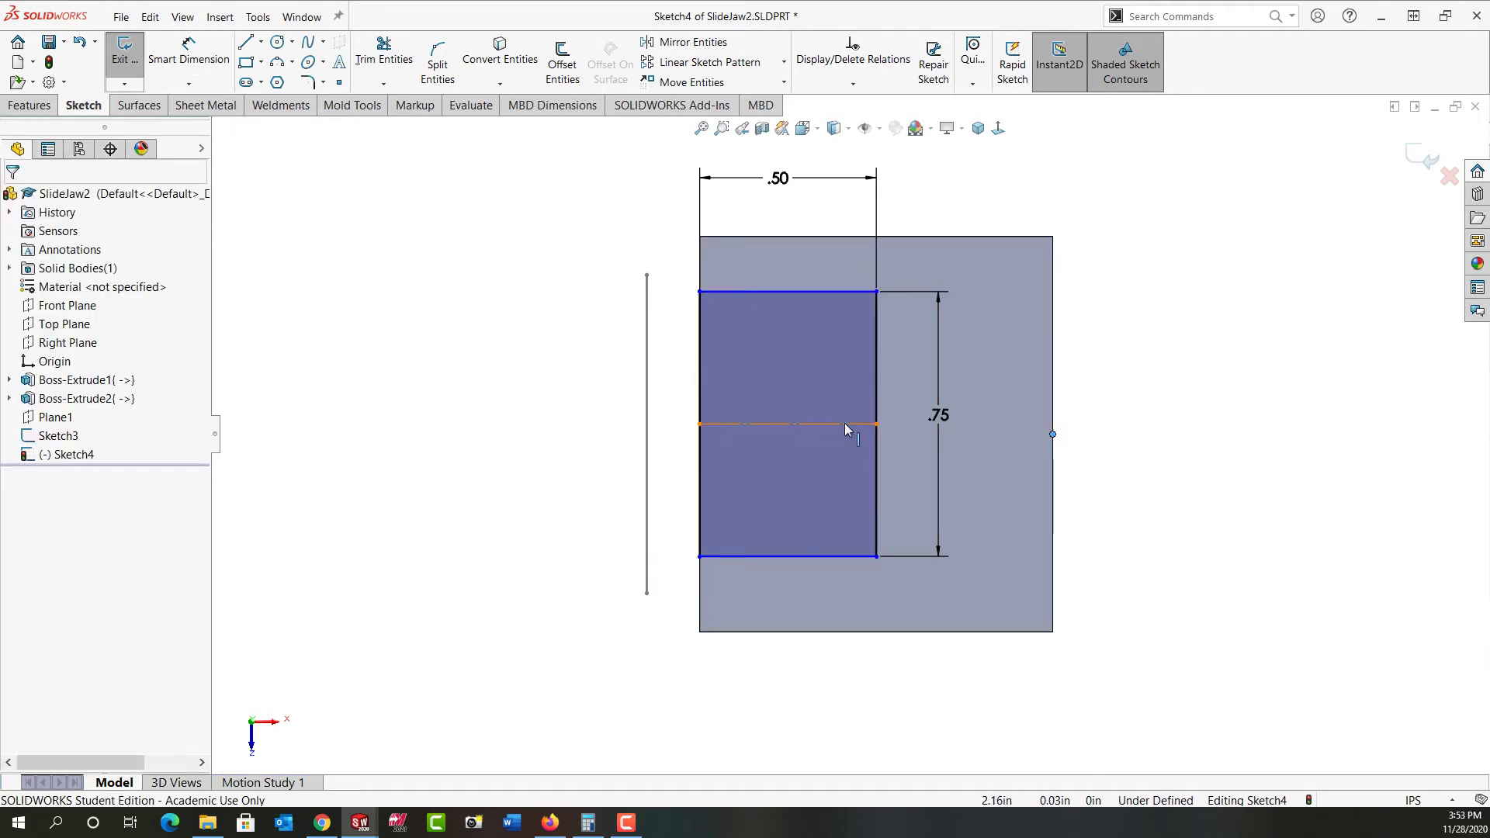
{"action": "left_click", "coordinate": [845, 425], "text": "ctrl"}
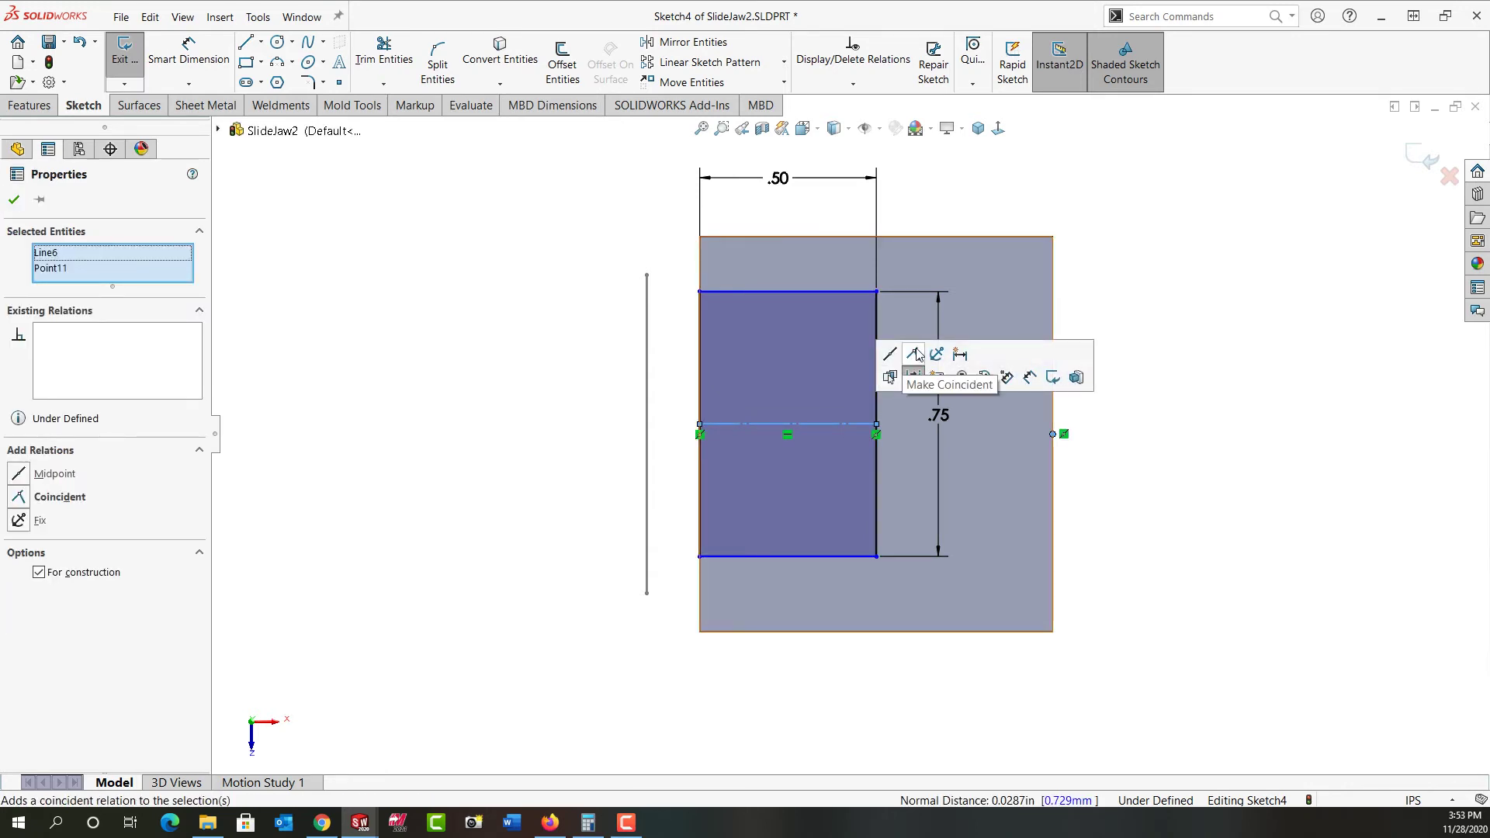
{"action": "left_click", "coordinate": [916, 354]}
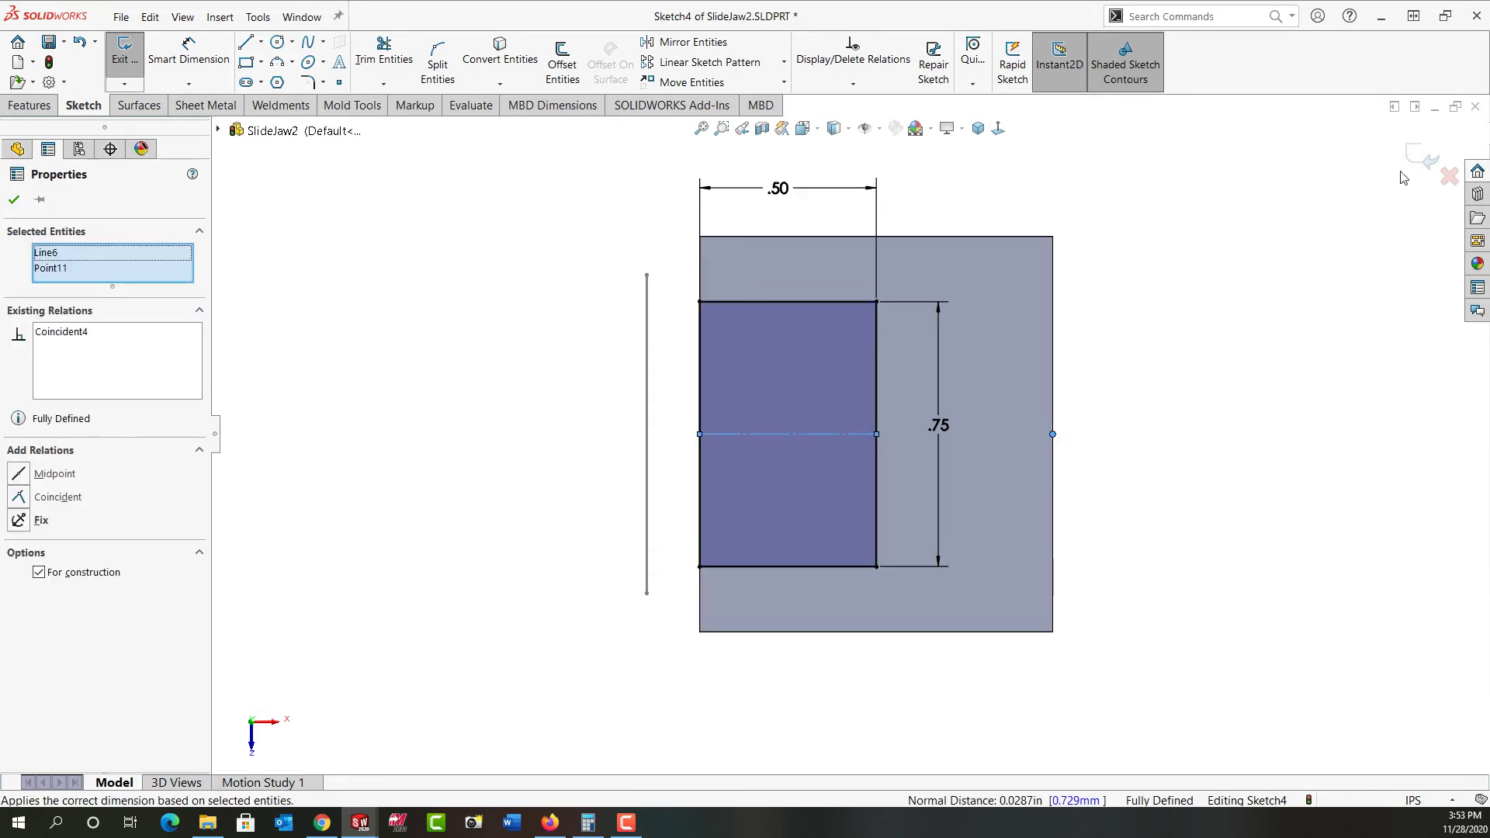
{"action": "left_click", "coordinate": [1427, 160]}
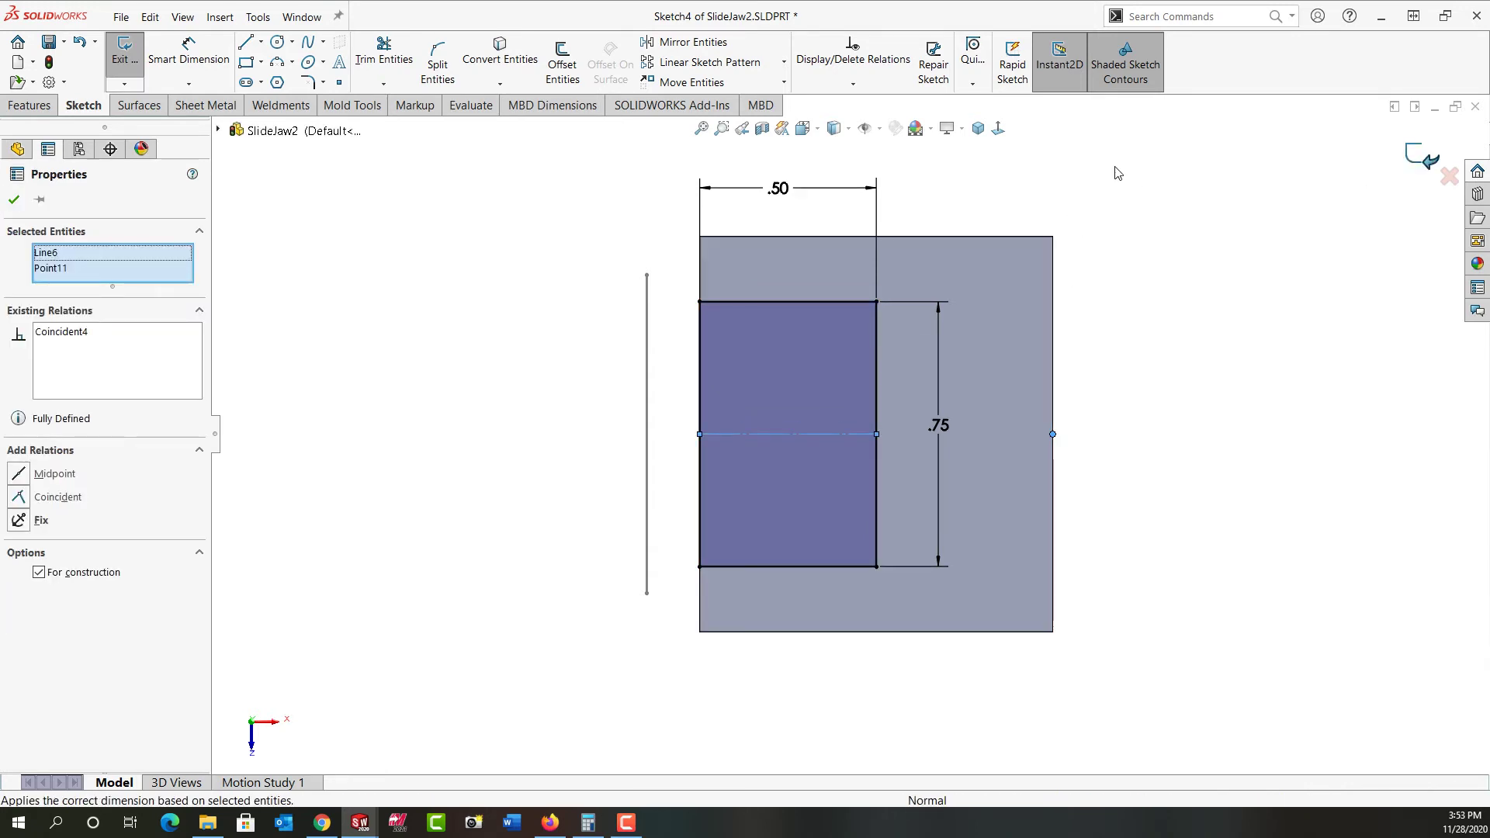
{"action": "left_click", "coordinate": [978, 129]}
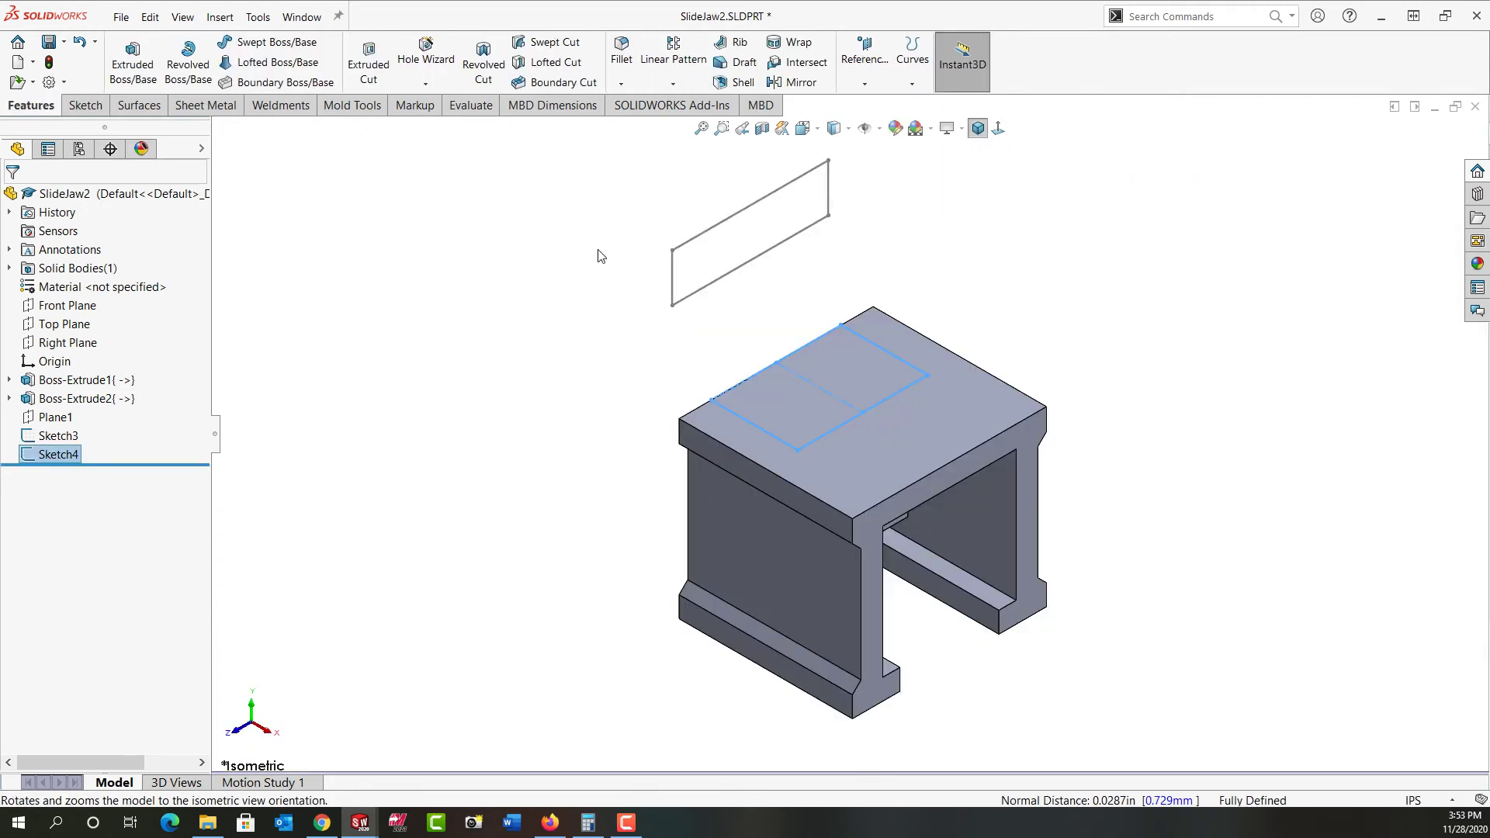
{"action": "left_click", "coordinate": [554, 361]}
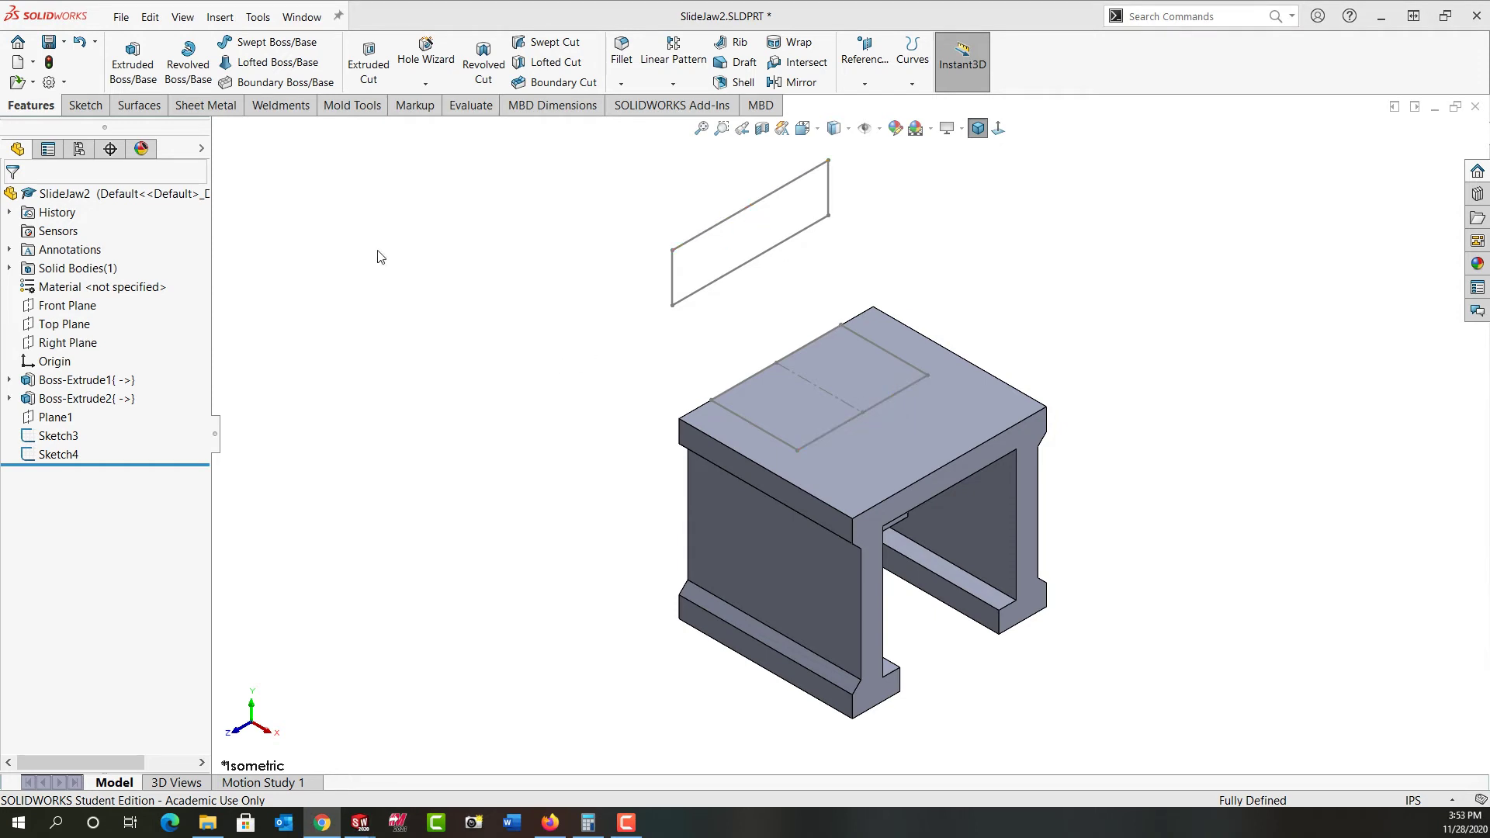
Step: Start a sketch on the Front Plane and draw a three-point arc of about 0.58 in radius from the upright rectangle's top-edge midpoint to the construction line's inner end
{"action": "left_click", "coordinate": [86, 306]}
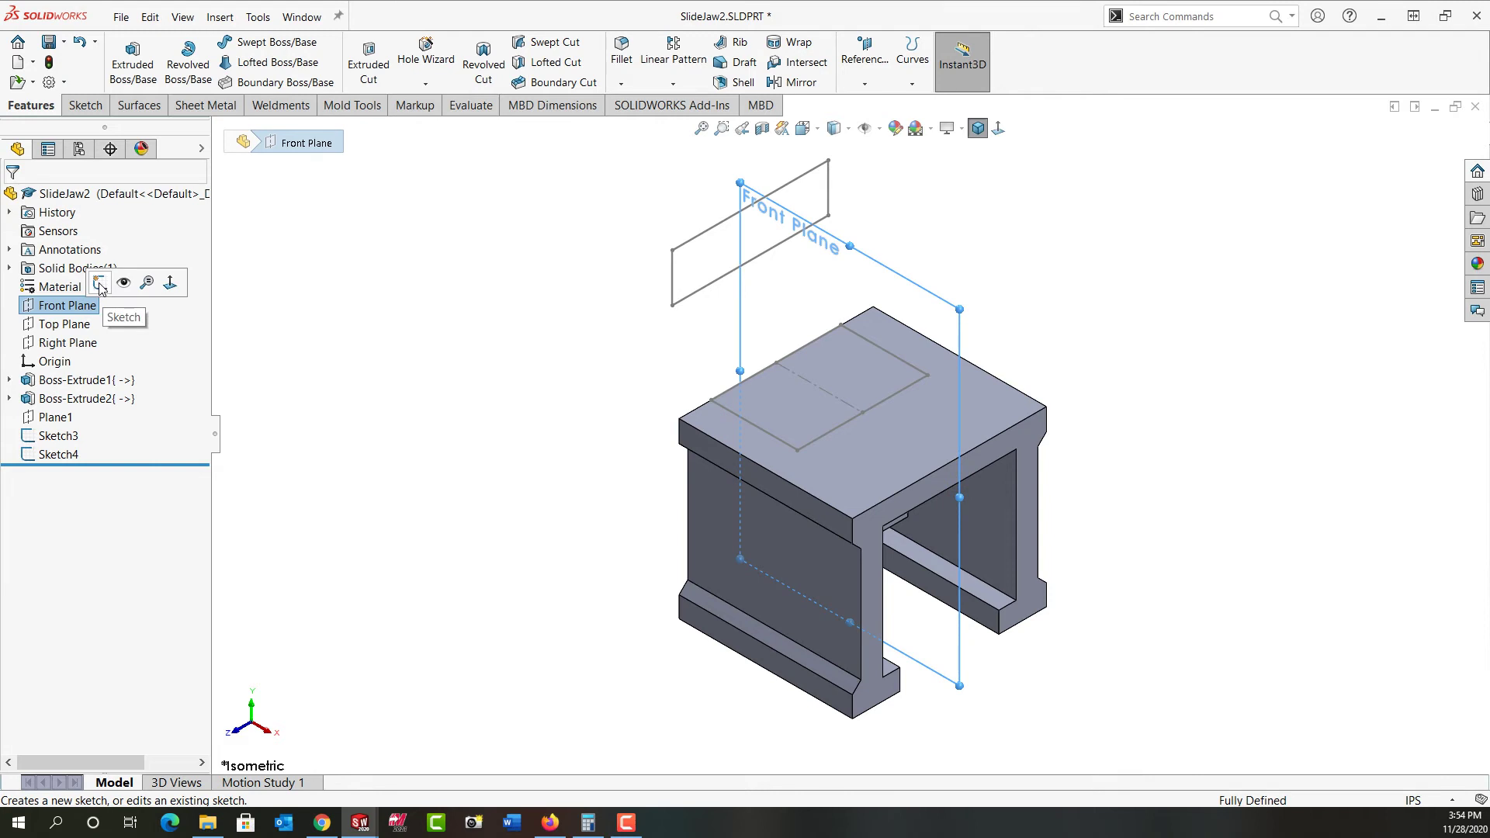
{"action": "left_click", "coordinate": [99, 284]}
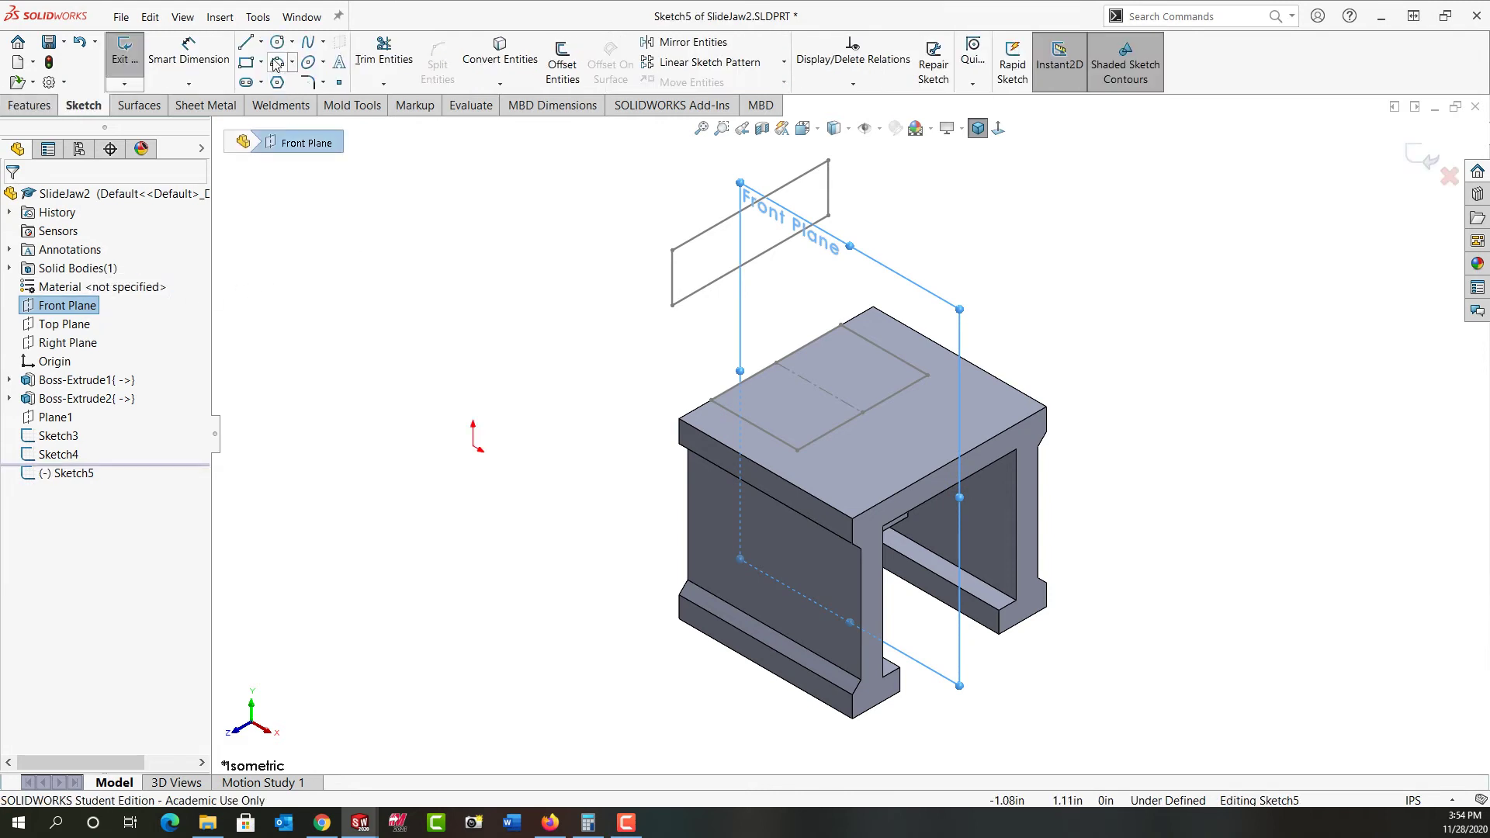
{"action": "left_click", "coordinate": [277, 63]}
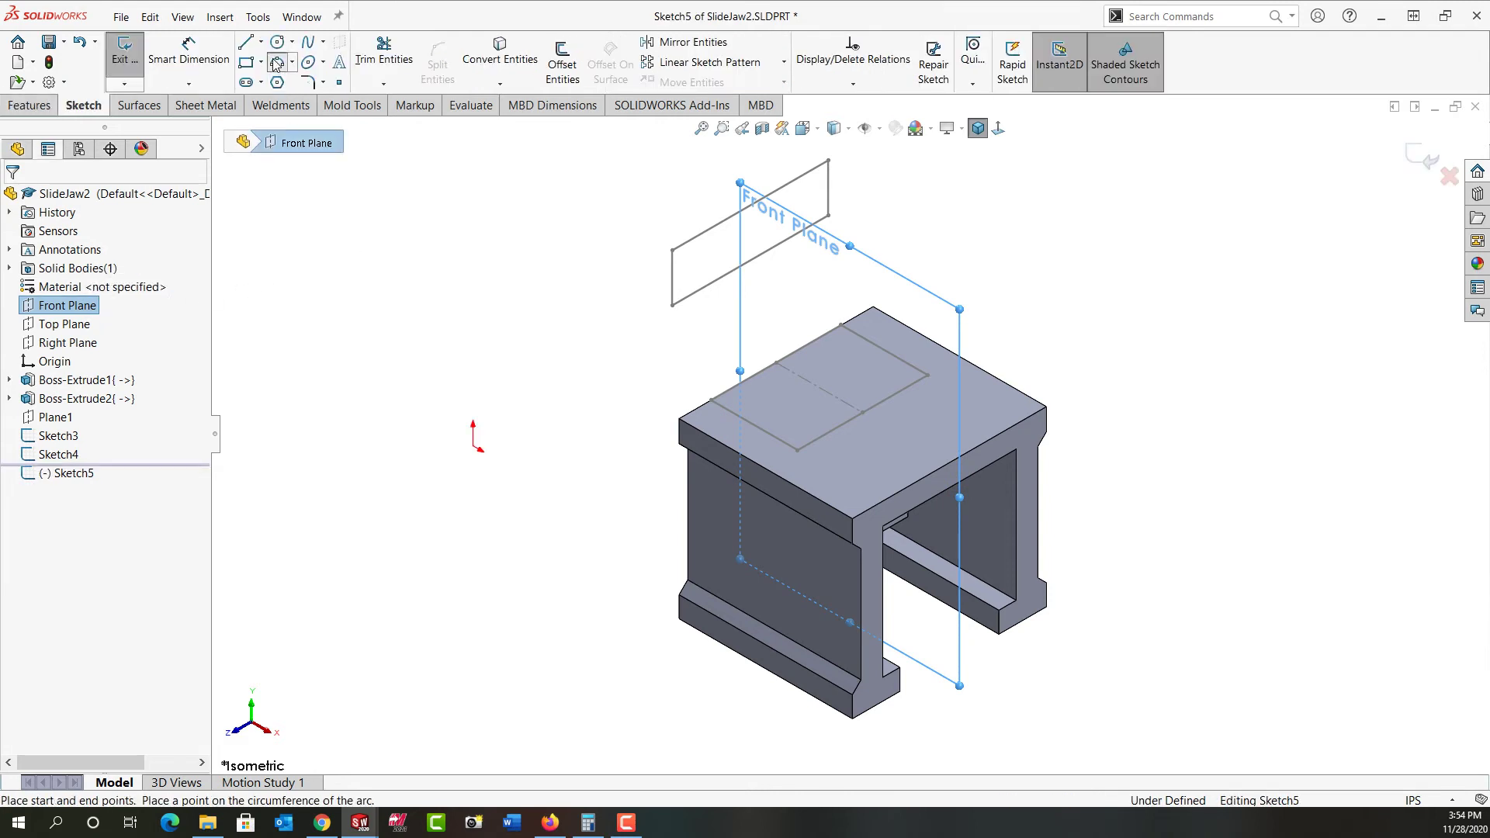
{"action": "left_click", "coordinate": [747, 207]}
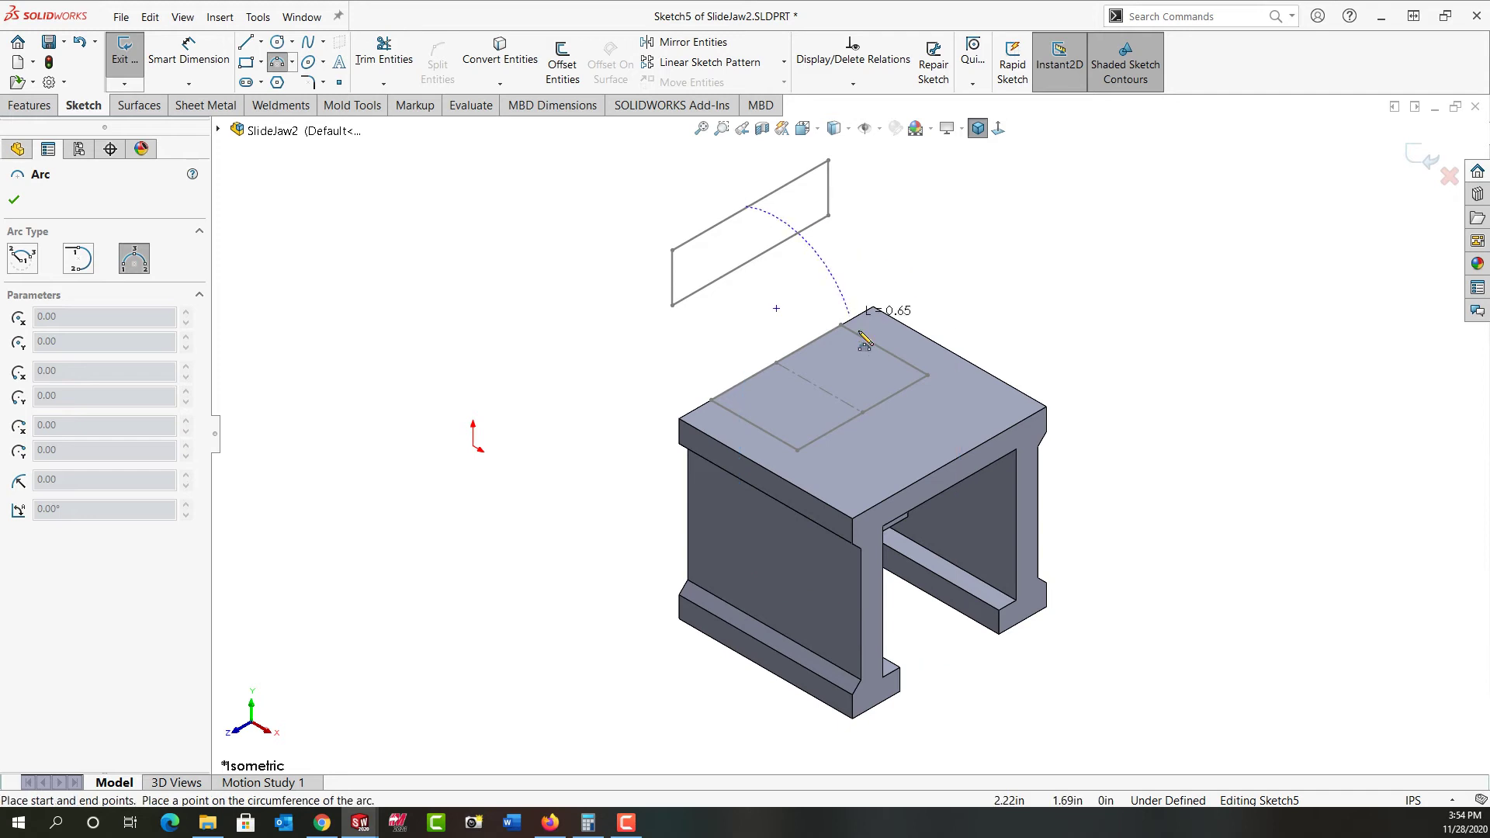
{"action": "left_click", "coordinate": [863, 412]}
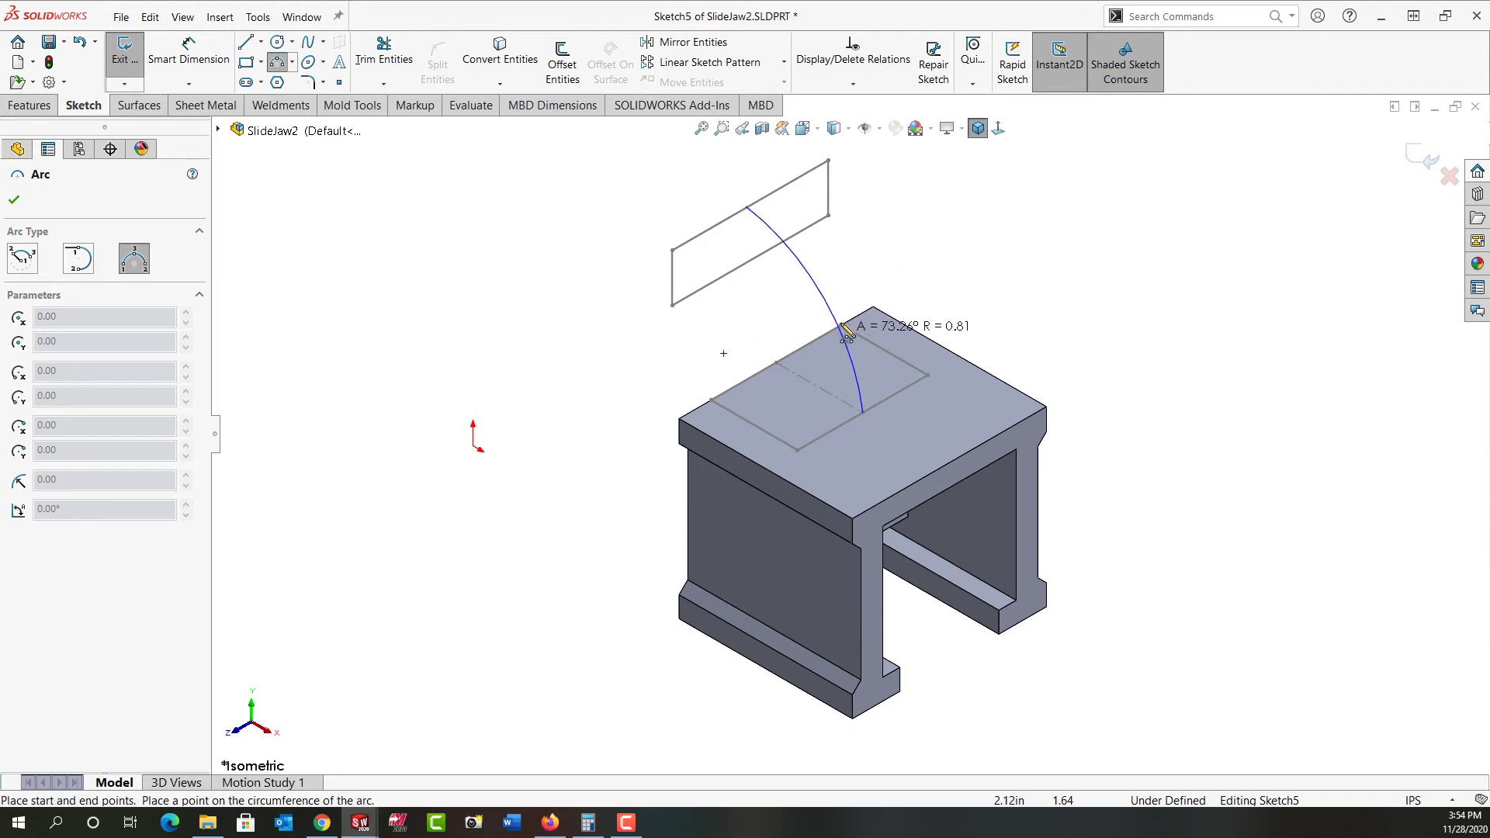
{"action": "left_click", "coordinate": [852, 320]}
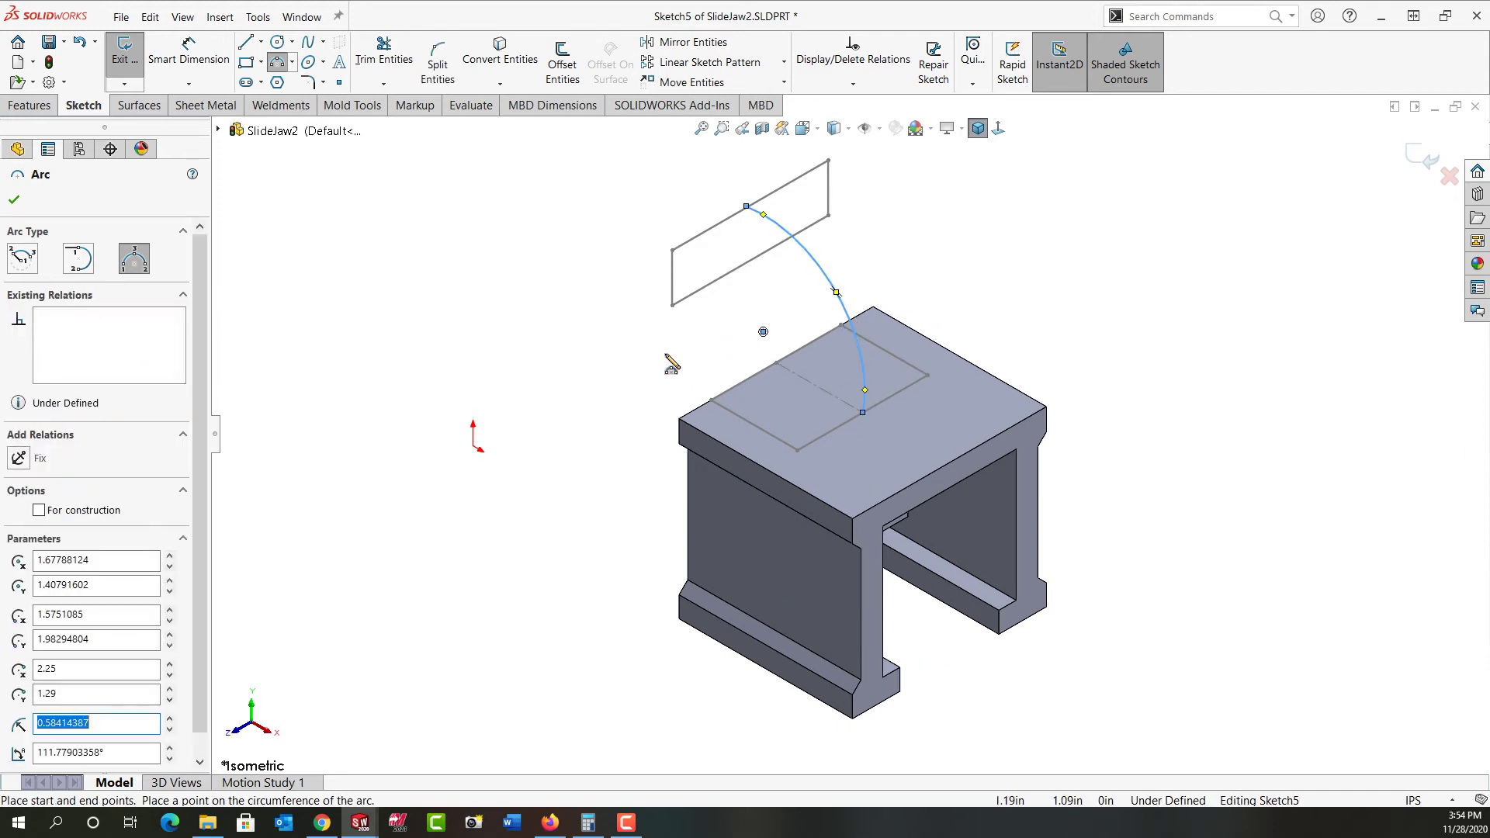
{"action": "key", "text": "Escape"}
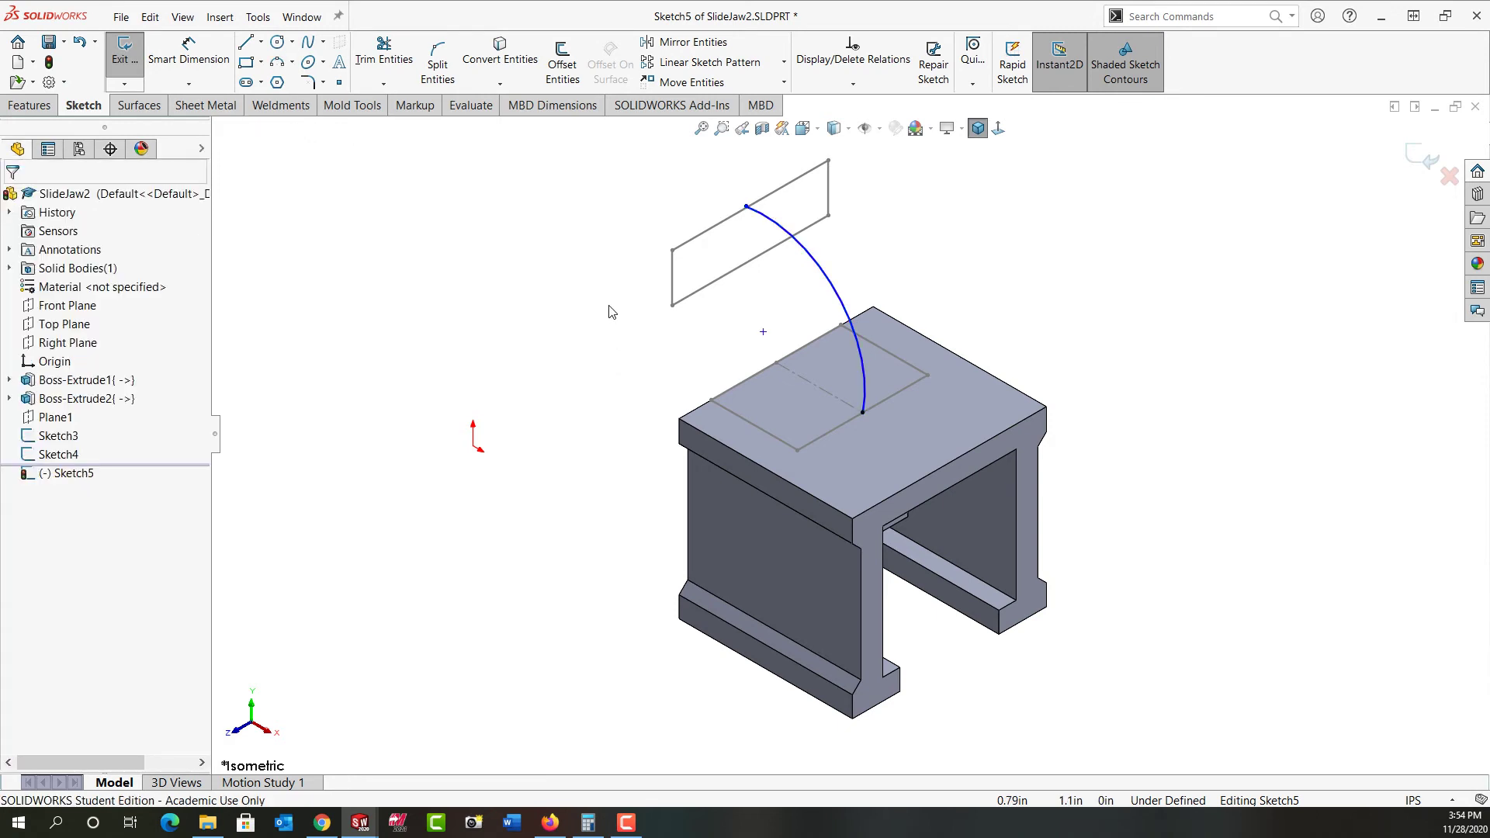
Step: Draw a horizontal construction line about 0.71 in long from the arc's upper end, pointing away from the jaw
{"action": "key", "text": "l"}
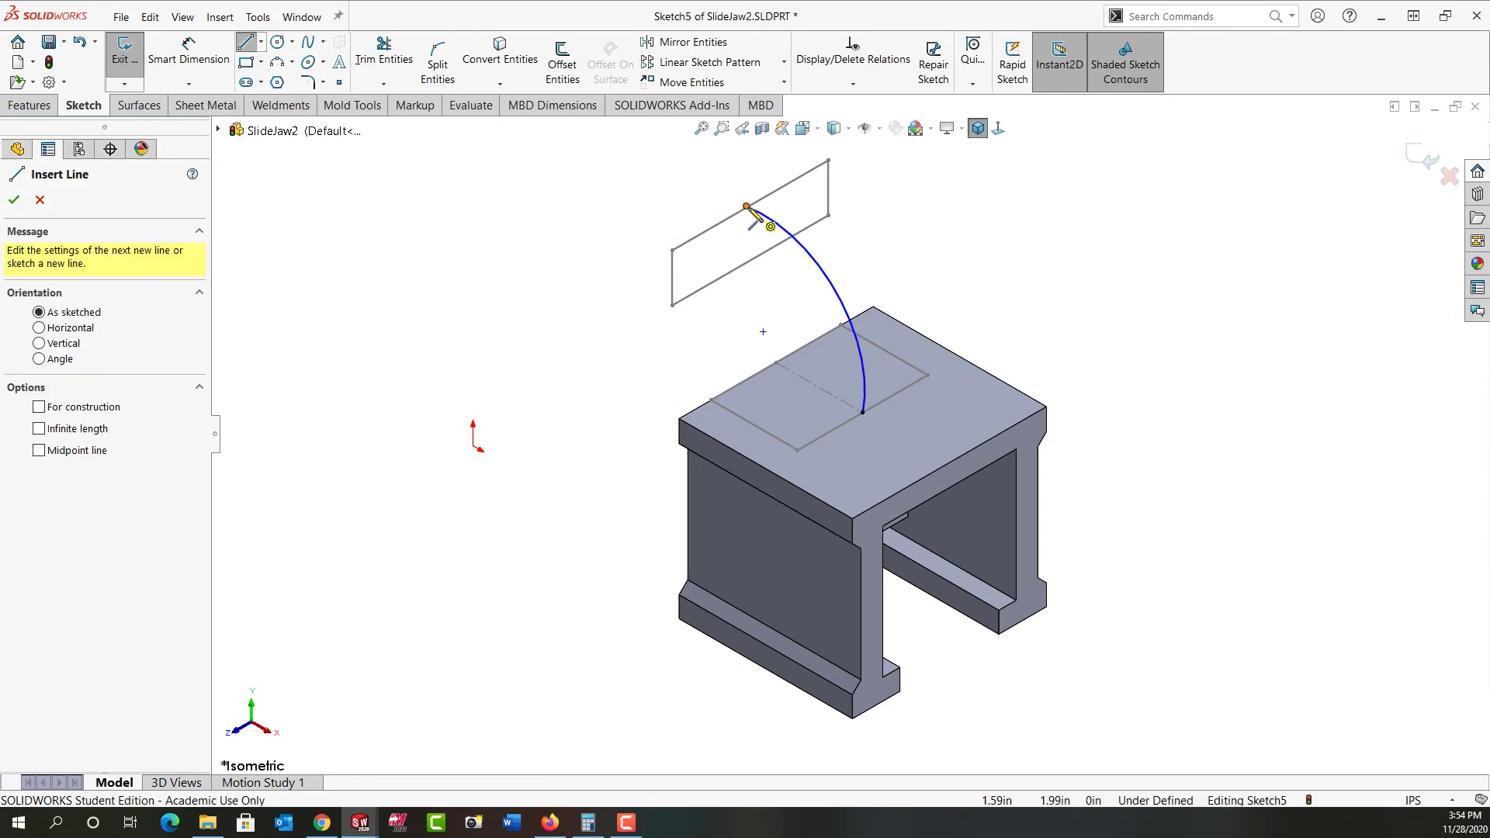
{"action": "left_click", "coordinate": [746, 206]}
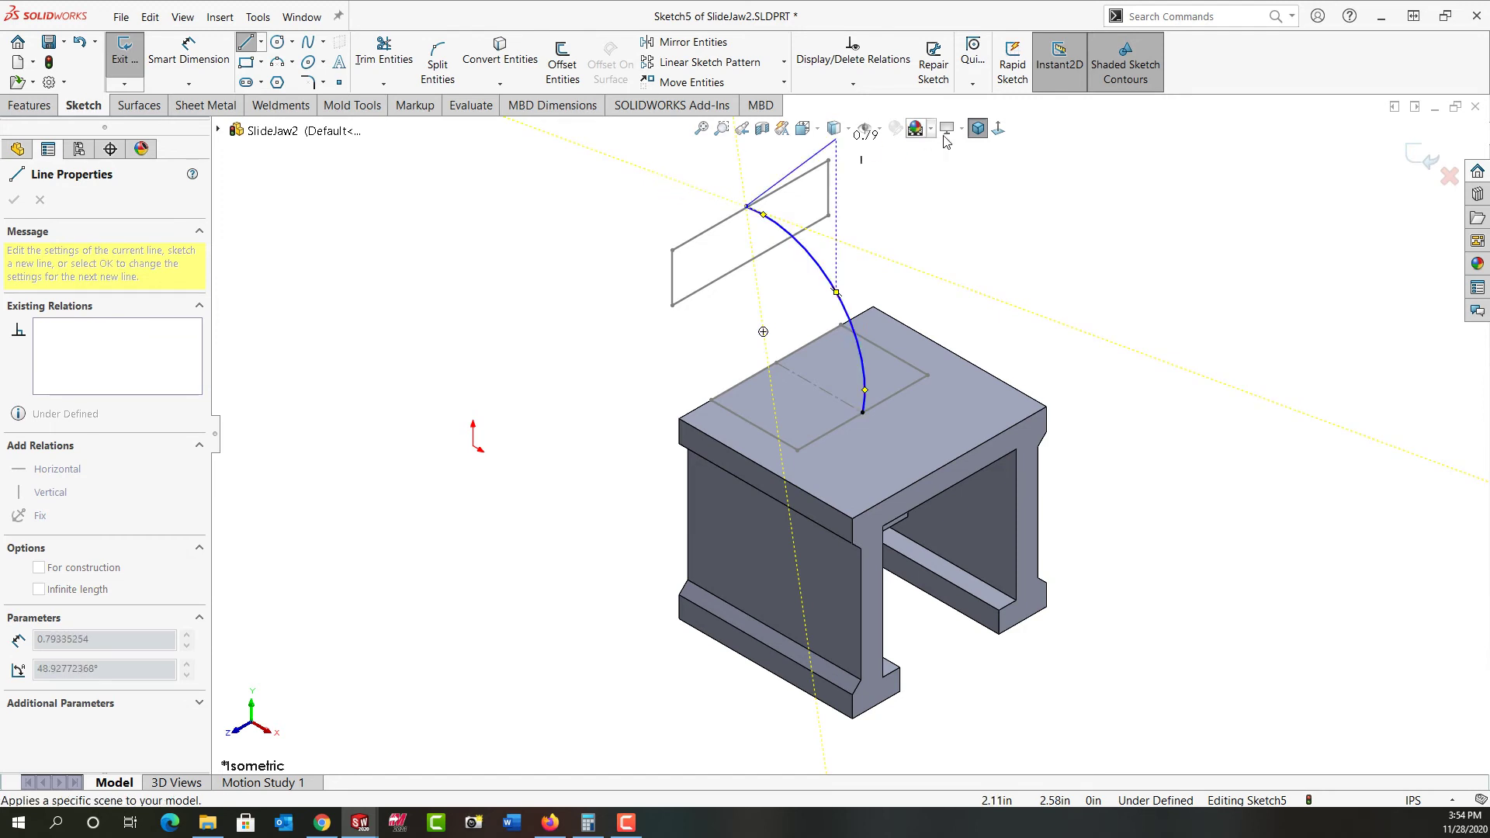
{"action": "left_click", "coordinate": [998, 130]}
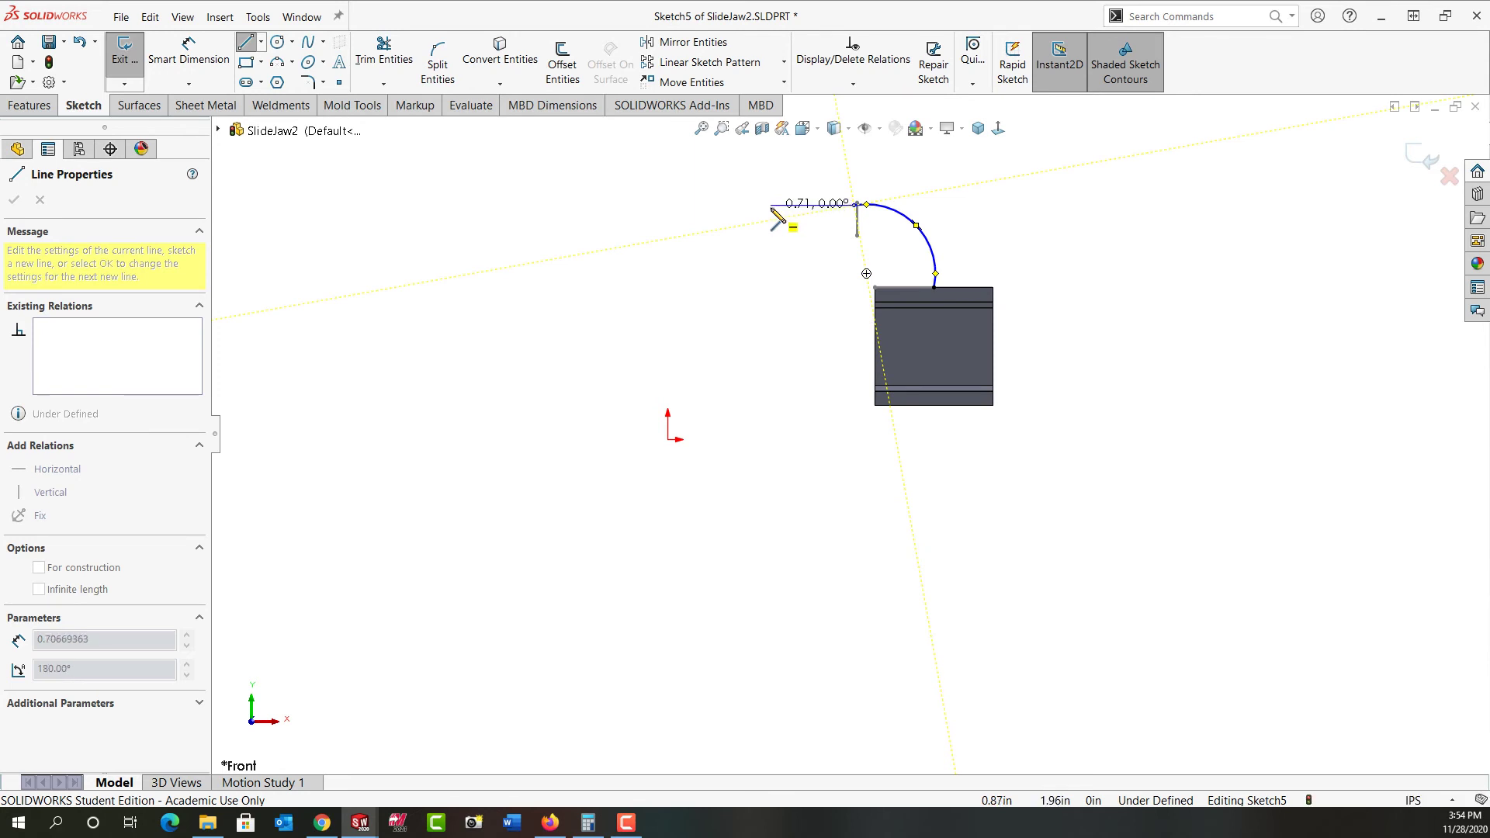
{"action": "double_click", "coordinate": [772, 208]}
{"action": "key", "text": "Escape"}
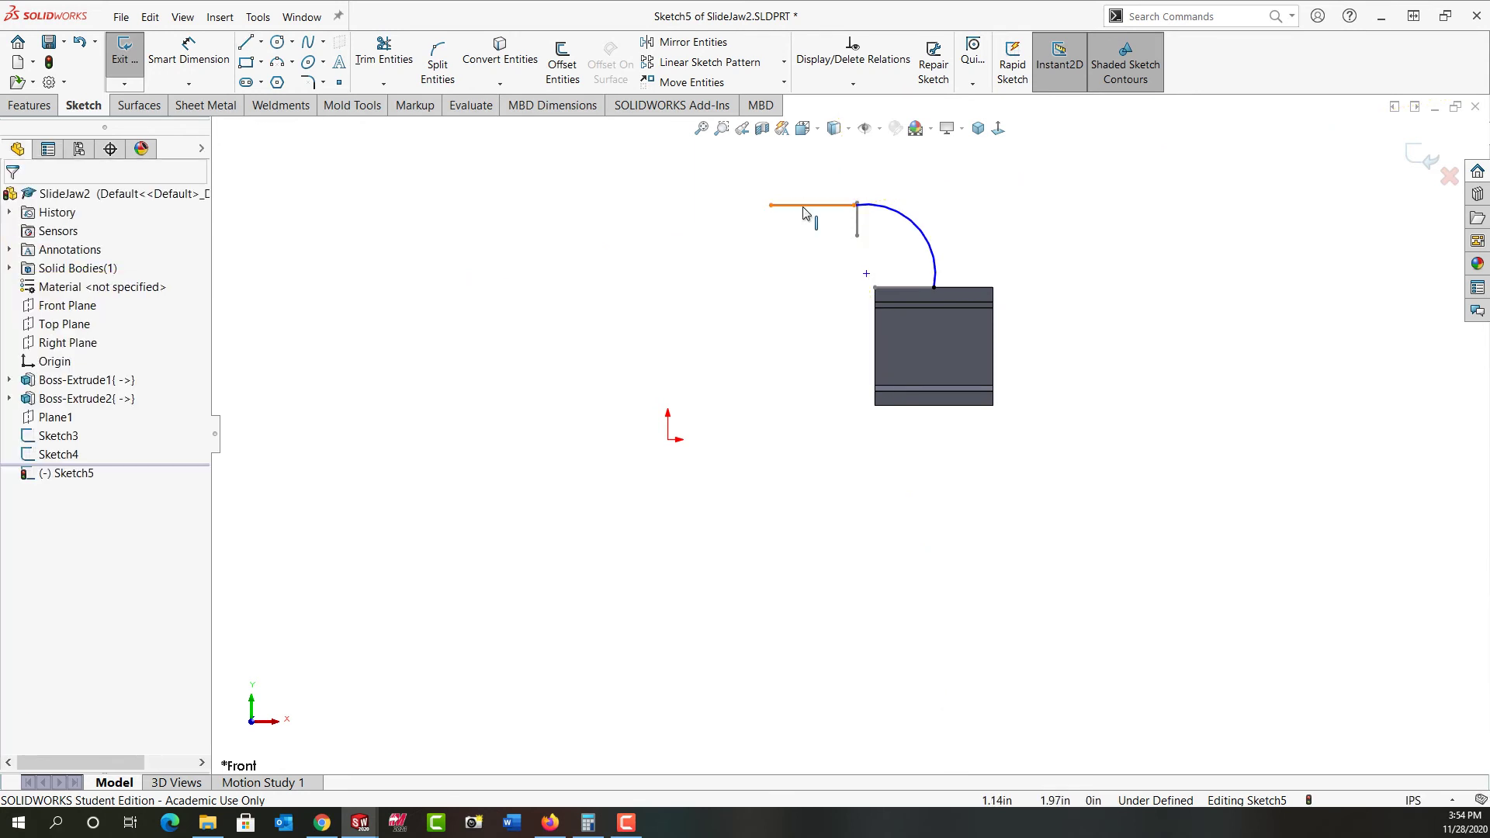
{"action": "left_click", "coordinate": [811, 205]}
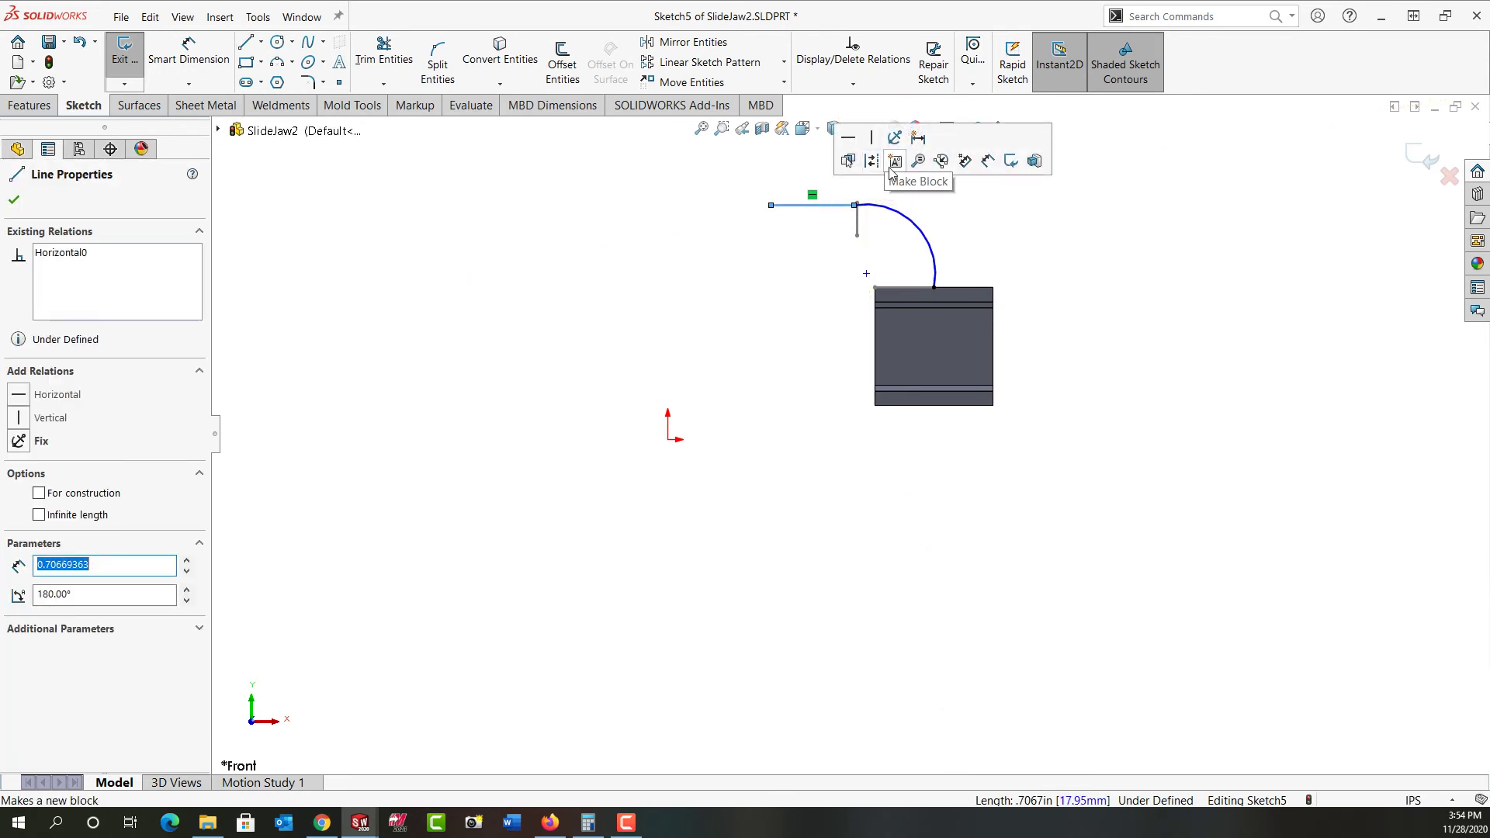
{"action": "left_click", "coordinate": [895, 137]}
Step: Add a pierce relation between the arc's upper endpoint and the top edge of the upright profile rectangle
{"action": "middle_click_drag", "start_coordinate": [979, 234], "coordinate": [955, 286]}
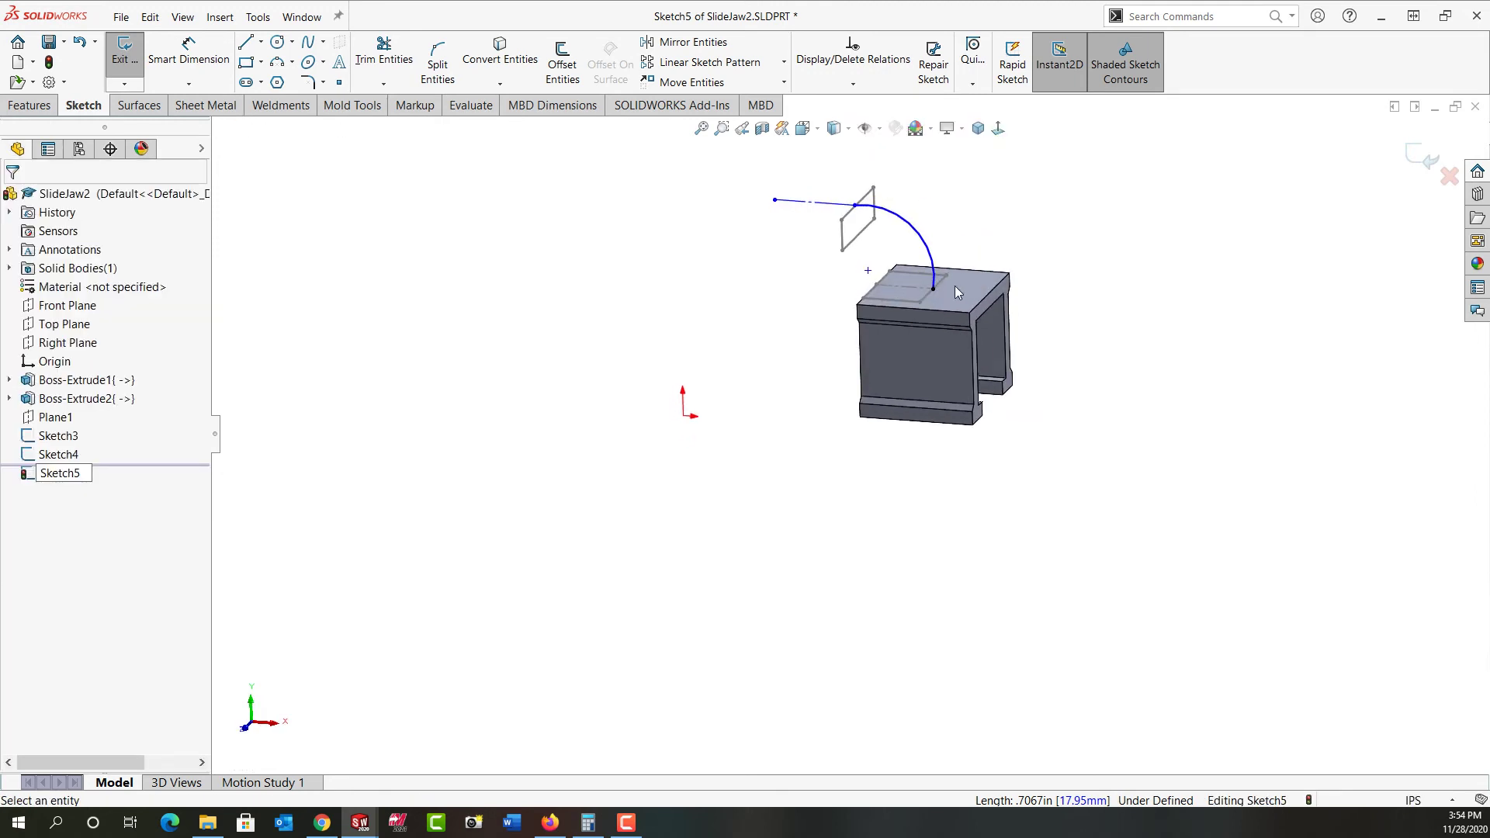
{"action": "scroll", "coordinate": [943, 190], "scroll_direction": "down", "scroll_amount": 4}
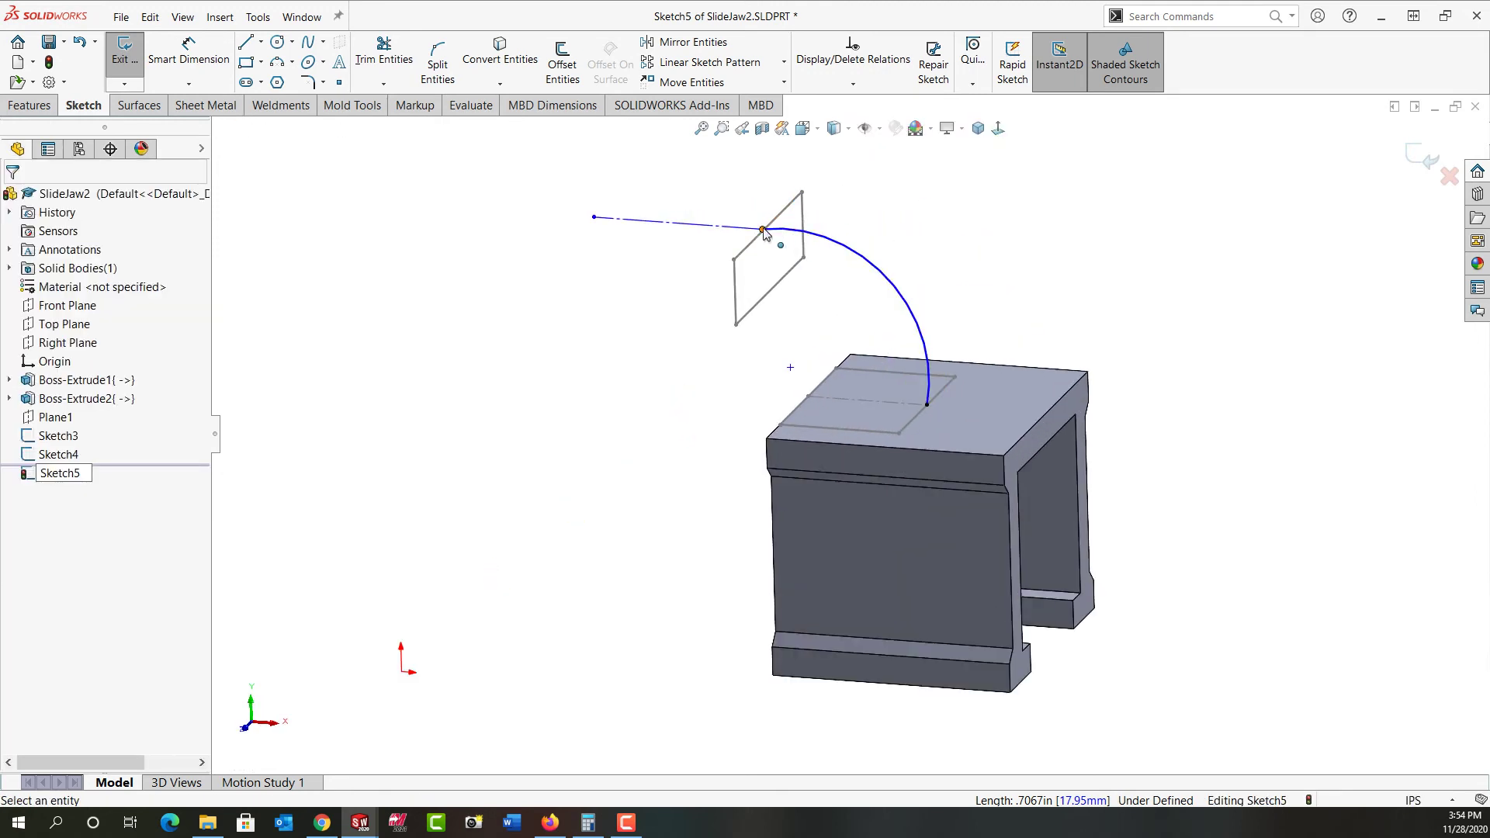
{"action": "left_click", "coordinate": [762, 232]}
{"action": "left_click", "coordinate": [757, 240], "text": "ctrl"}
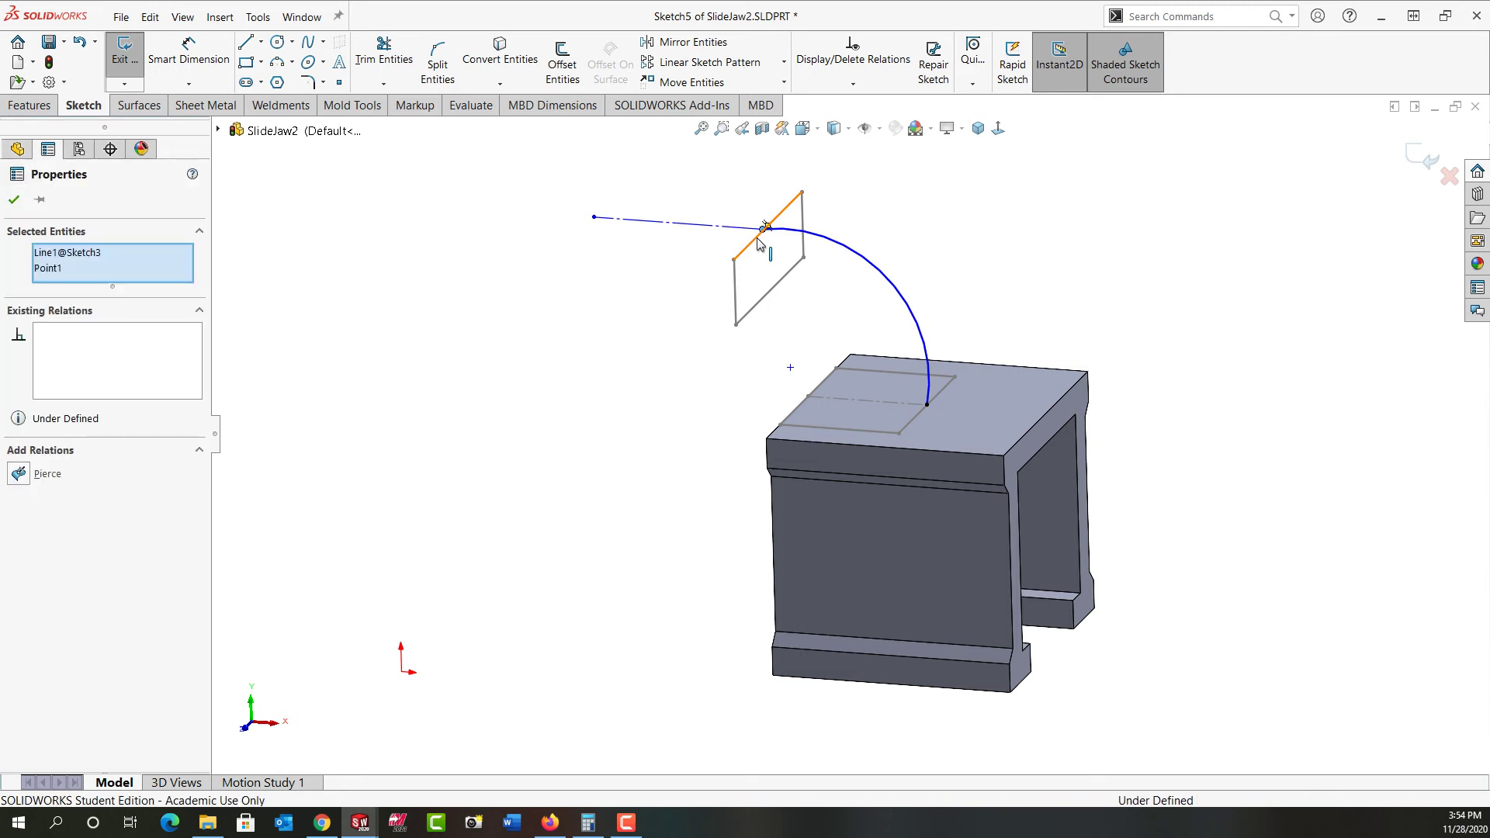
{"action": "left_click", "coordinate": [803, 173]}
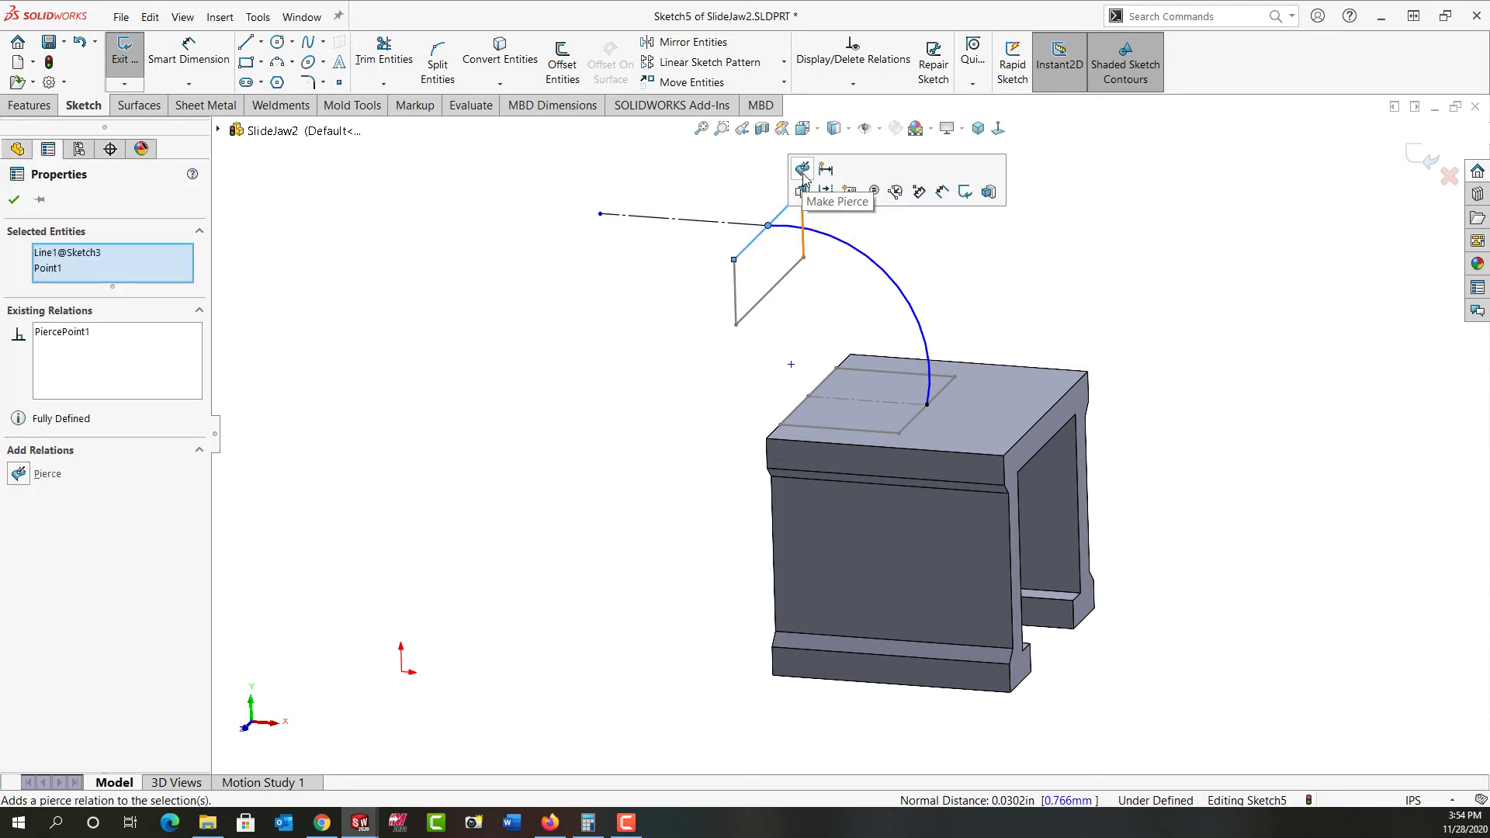
{"action": "left_click", "coordinate": [726, 174]}
Step: Make the arc tangent to the horizontal construction line at its upper end and exit the sketch
{"action": "left_click", "coordinate": [718, 226]}
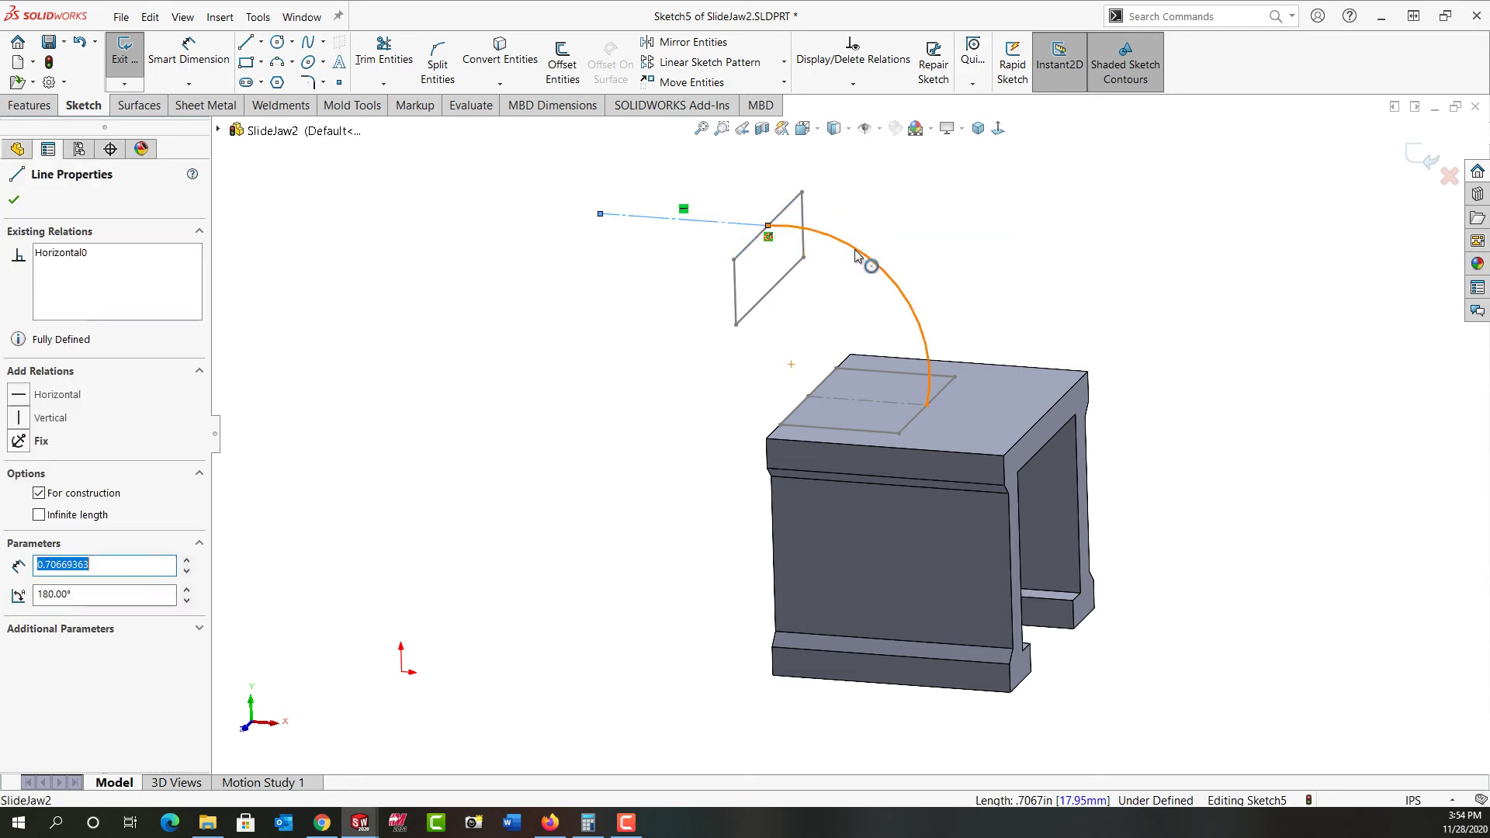
{"action": "left_click", "coordinate": [856, 253], "text": "ctrl"}
{"action": "left_click", "coordinate": [899, 180]}
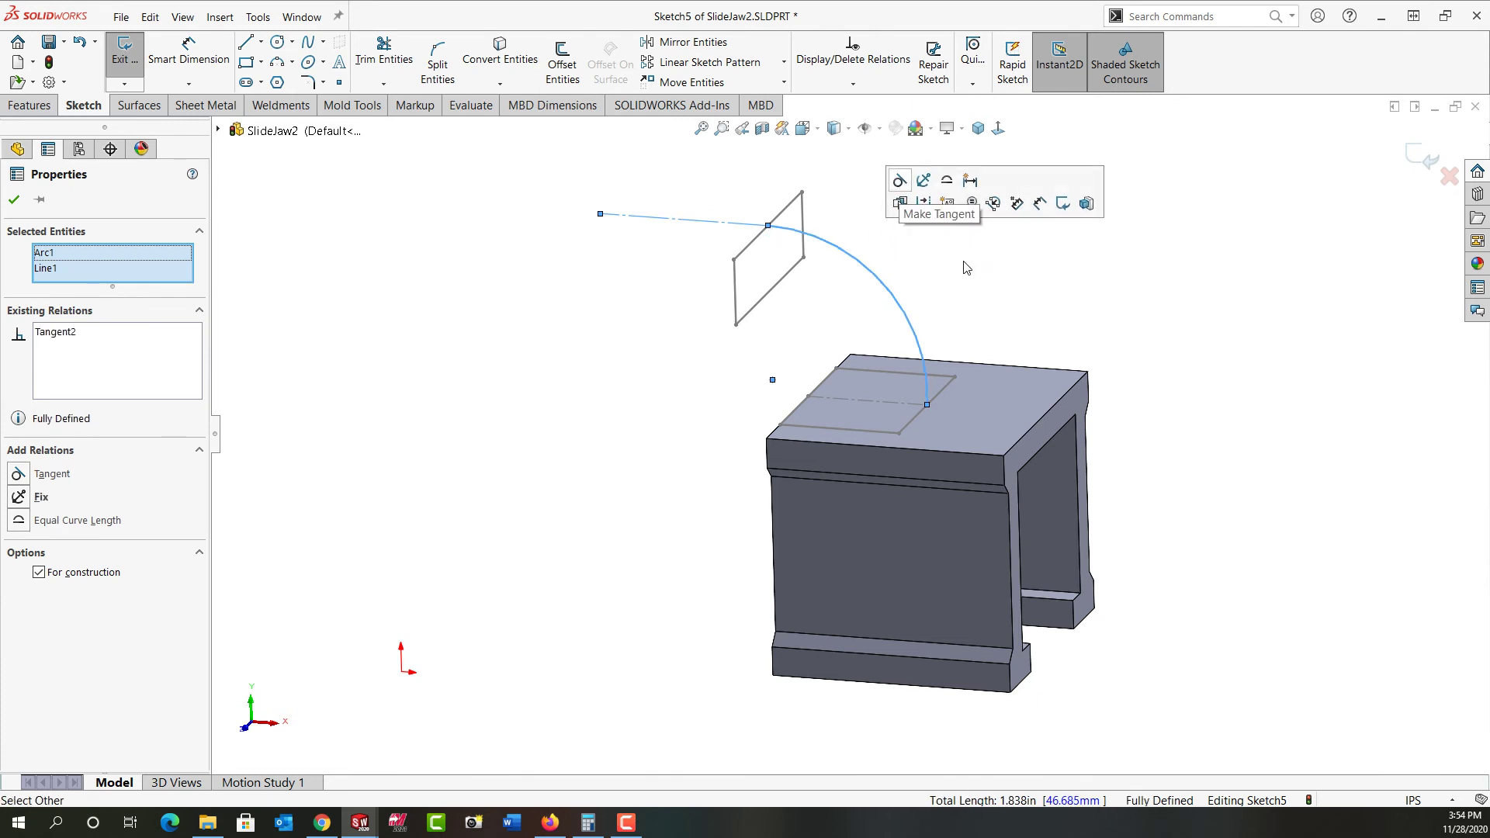
{"action": "left_click", "coordinate": [959, 360]}
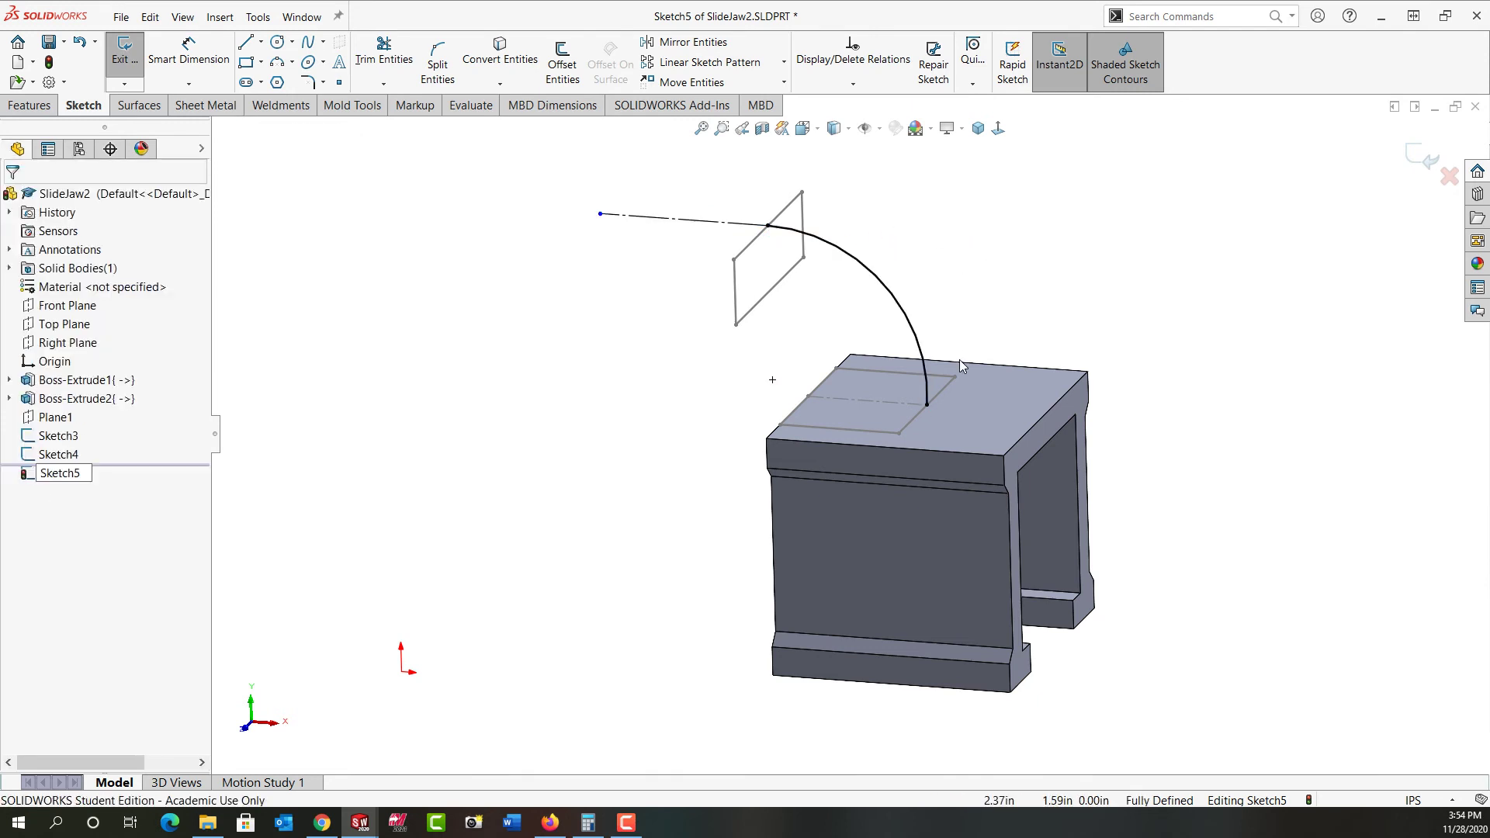
{"action": "left_click", "coordinate": [929, 405]}
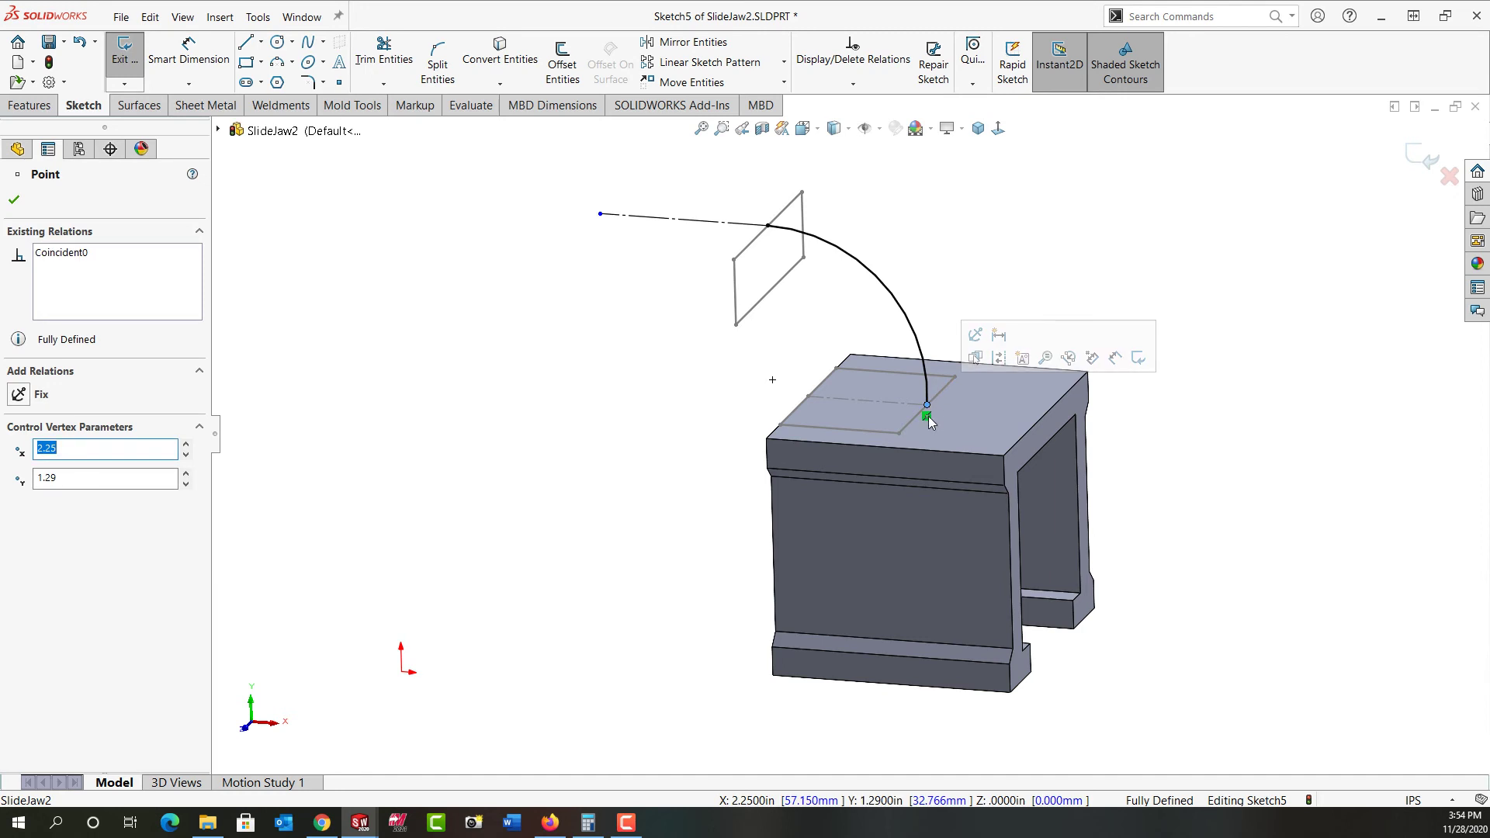
{"action": "left_click", "coordinate": [997, 254]}
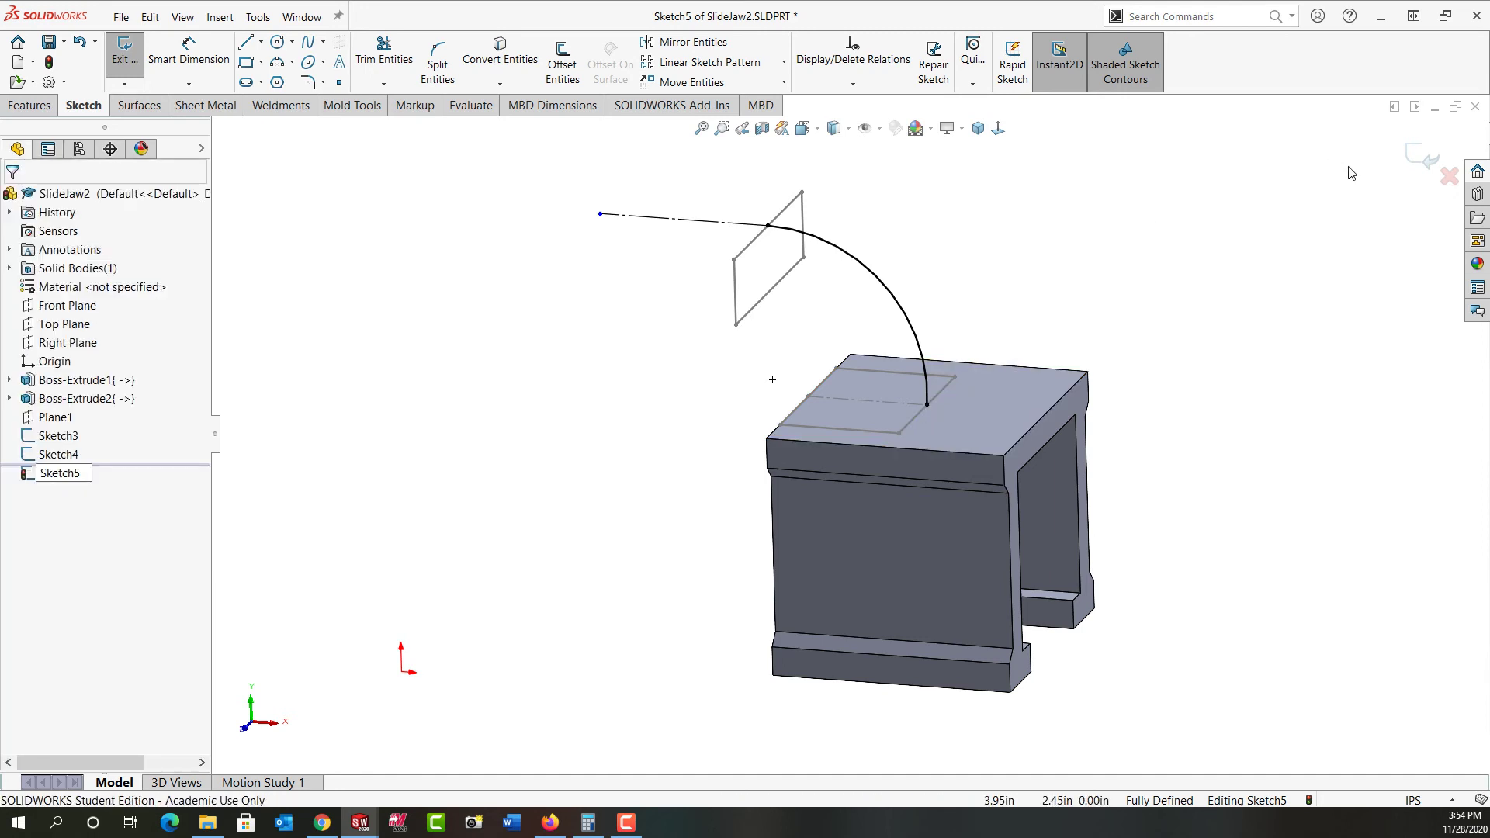
{"action": "left_click", "coordinate": [1414, 159]}
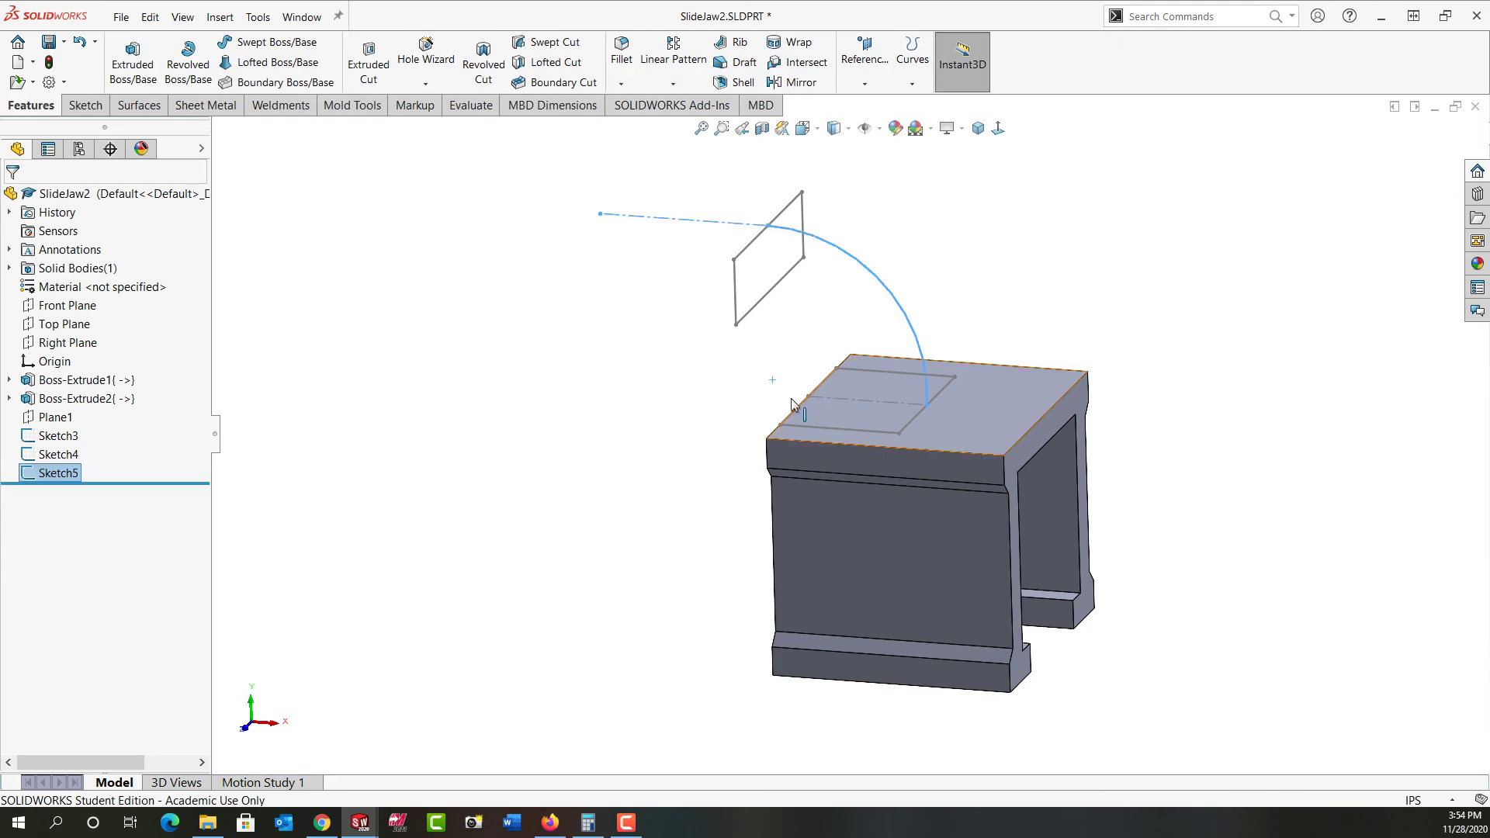
{"action": "left_click", "coordinate": [728, 410]}
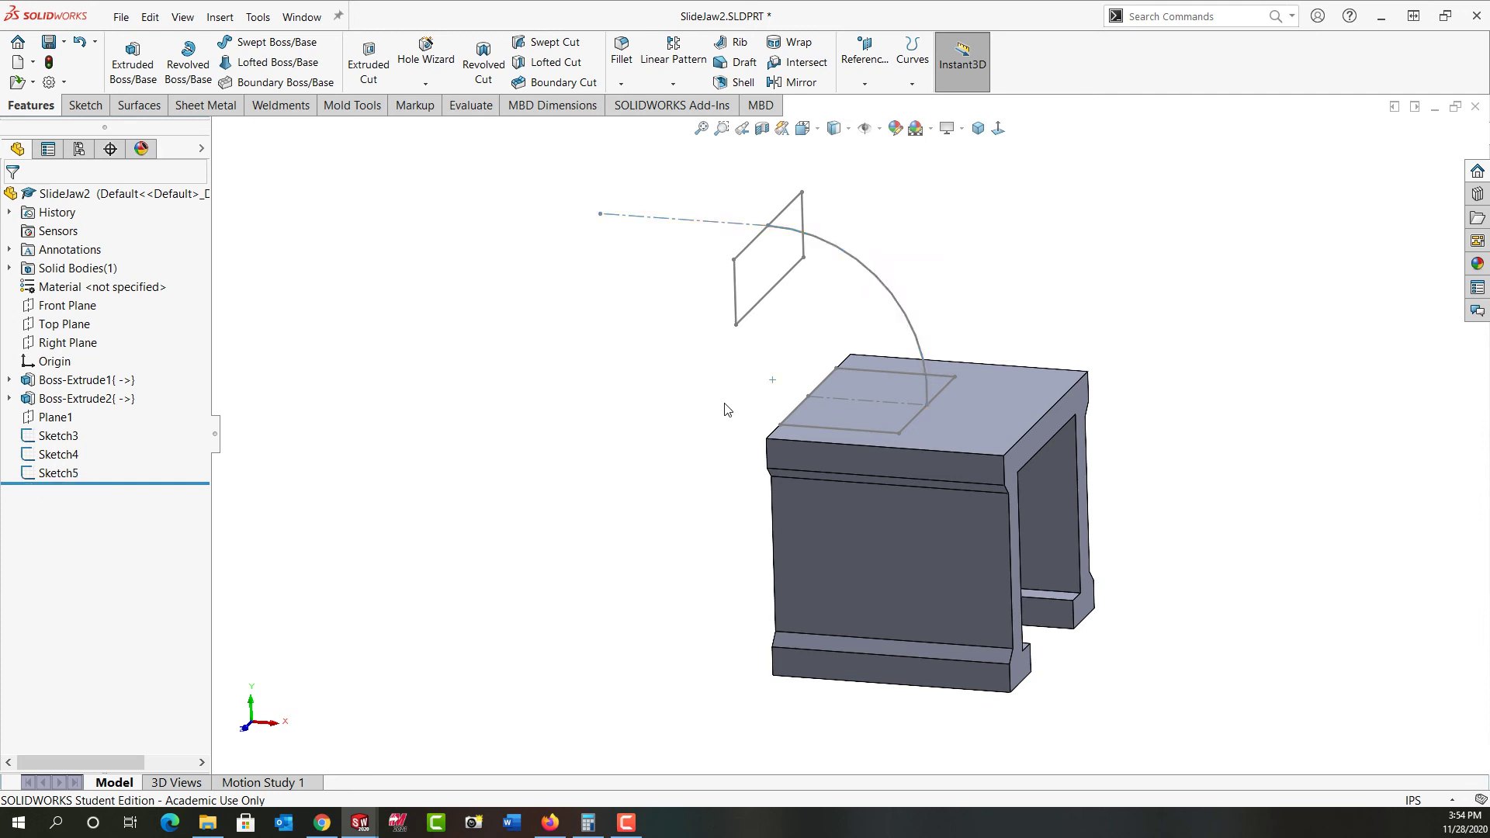
Step: Start a lofted boss using the upright rectangle and the top-face rectangle as profiles, picking corresponding corners
{"action": "left_click", "coordinate": [276, 65]}
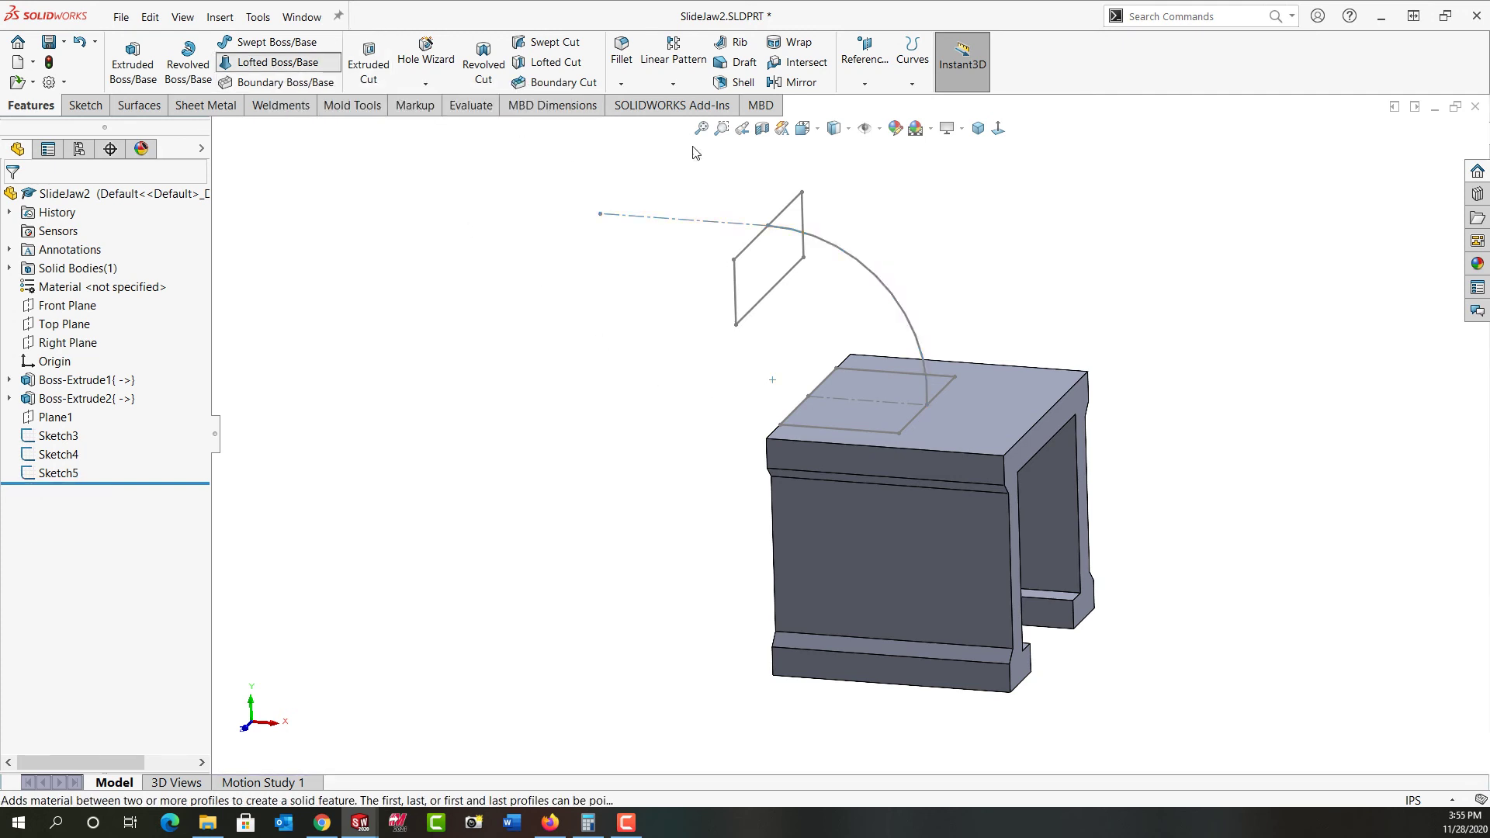
{"action": "left_click", "coordinate": [799, 206]}
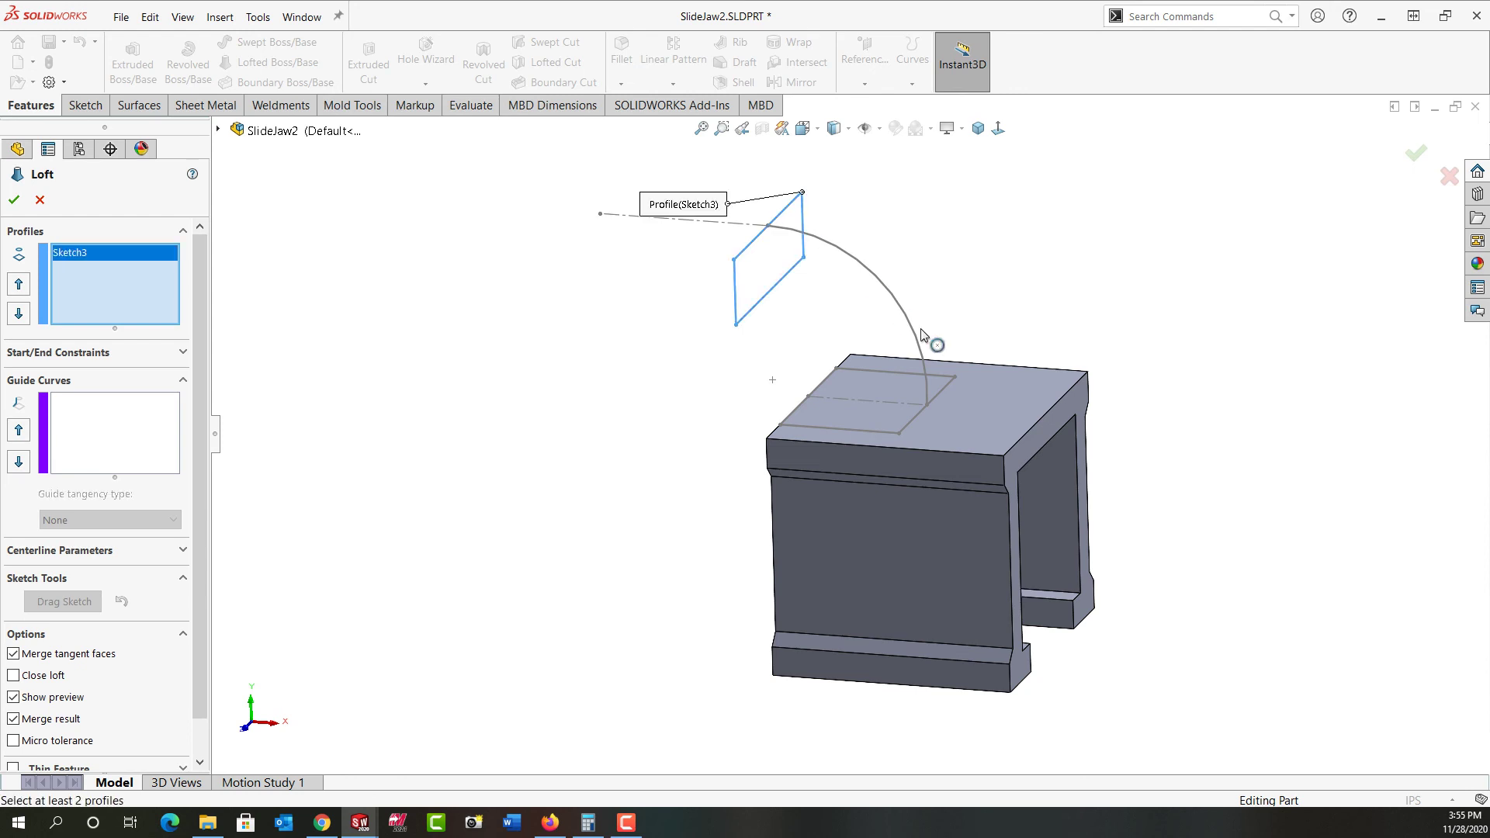
{"action": "left_click", "coordinate": [948, 384]}
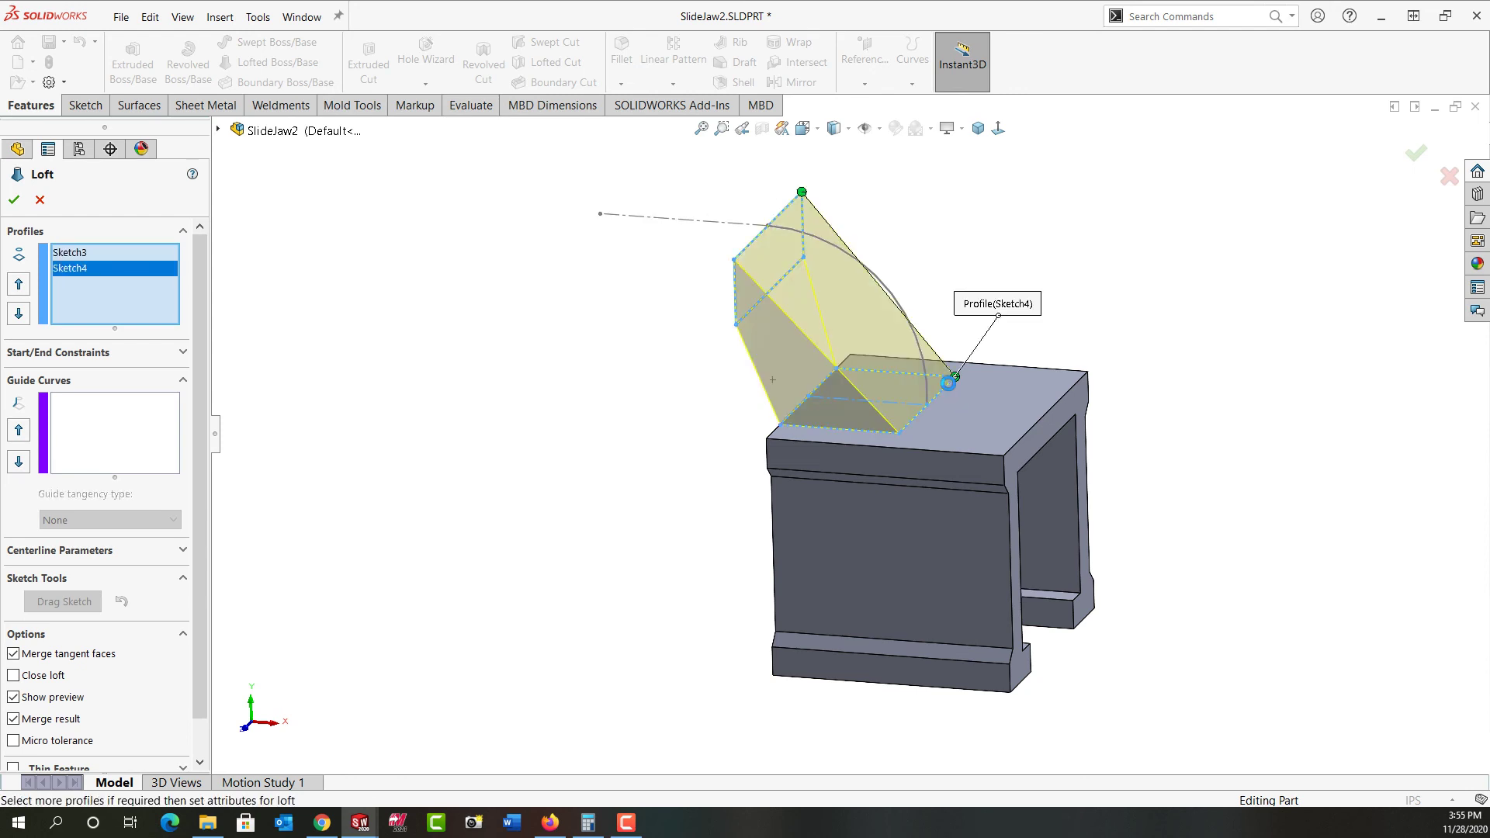
Step: Set both the start and end constraints of the loft to Normal To Profile
{"action": "left_click", "coordinate": [184, 354]}
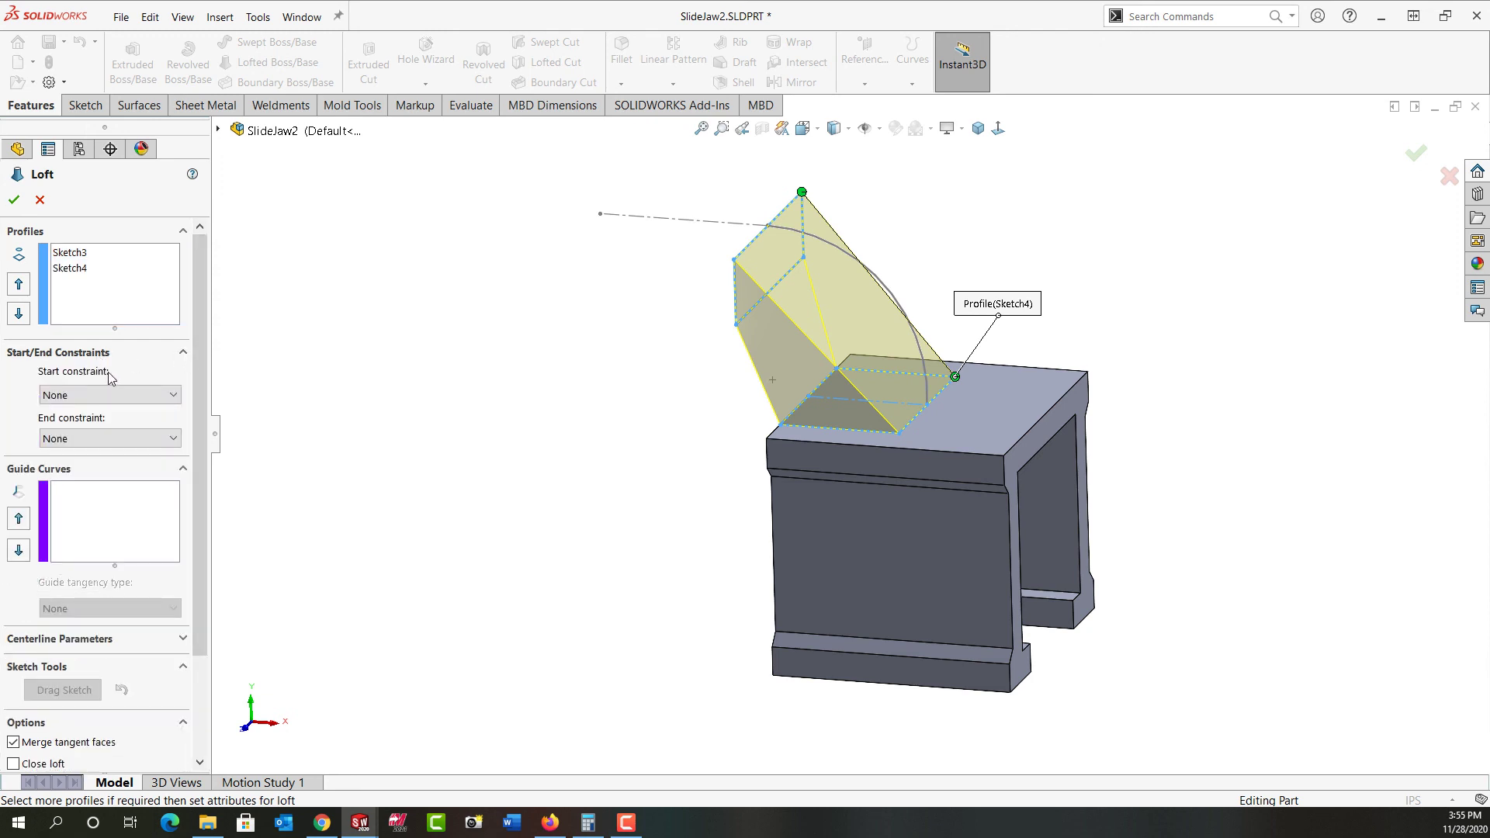
{"action": "left_click", "coordinate": [138, 393]}
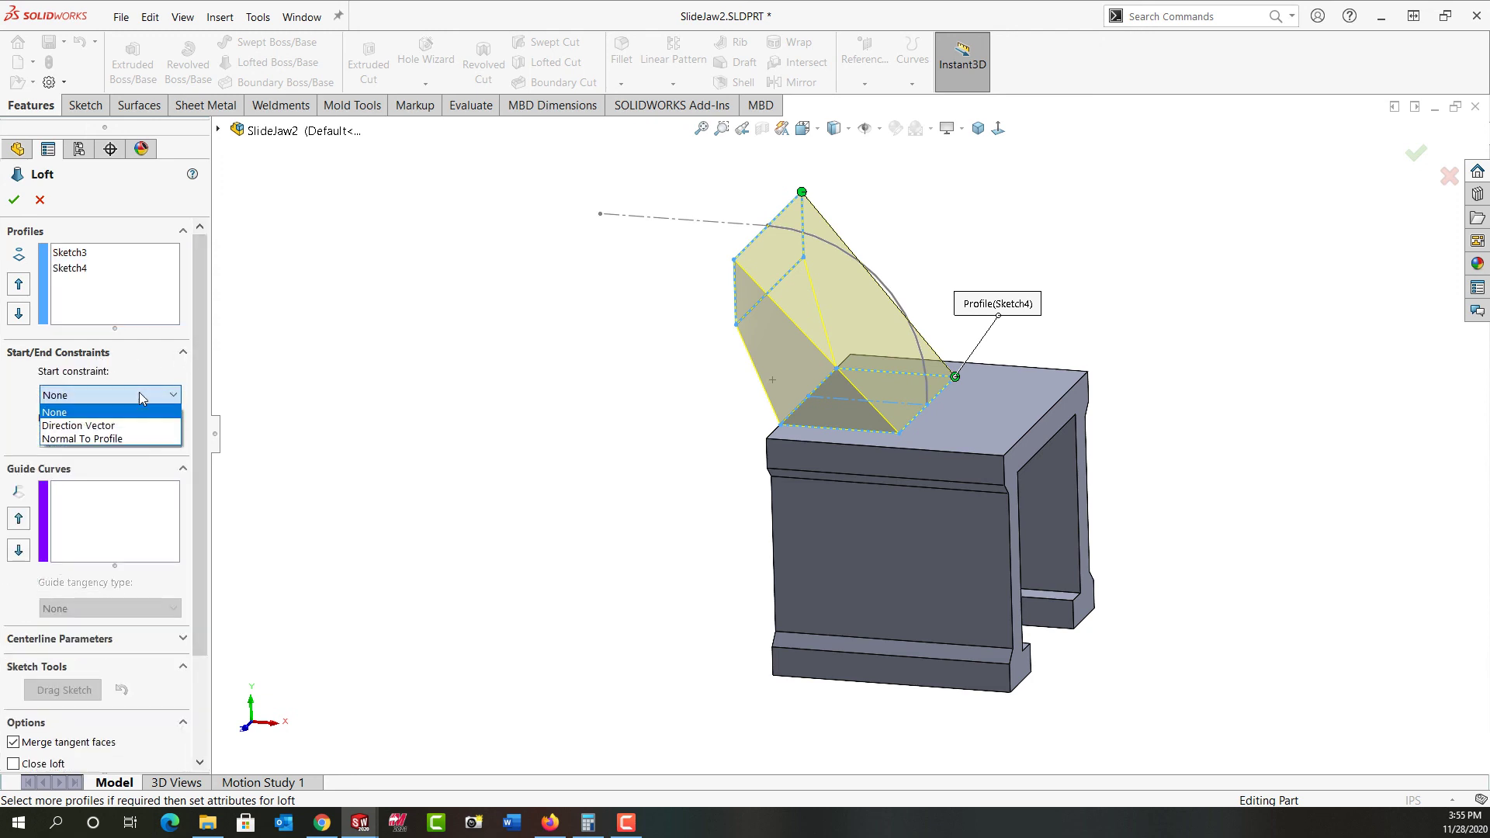
{"action": "left_click", "coordinate": [133, 440]}
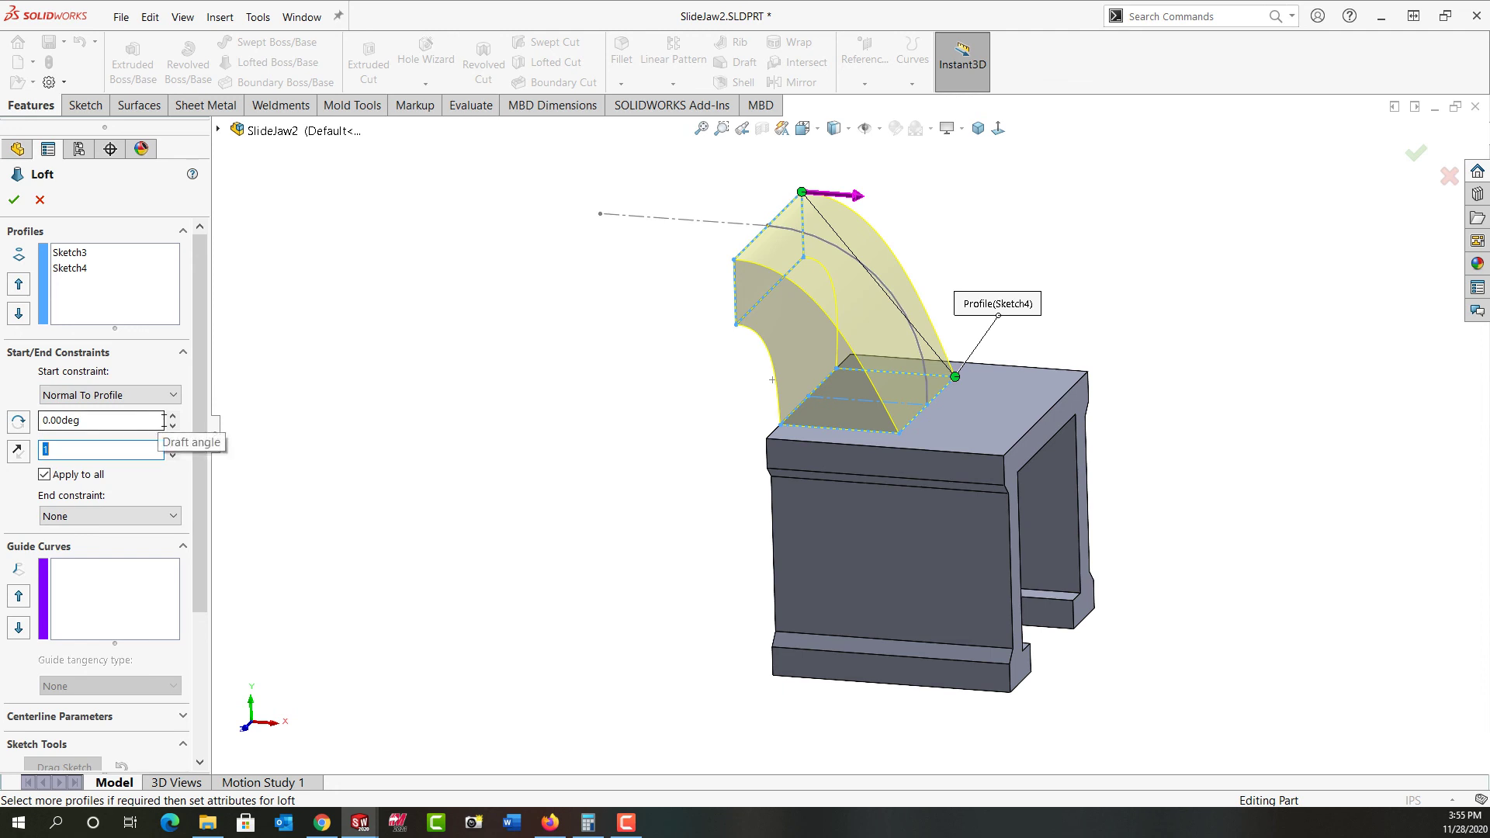
{"action": "left_click", "coordinate": [173, 516]}
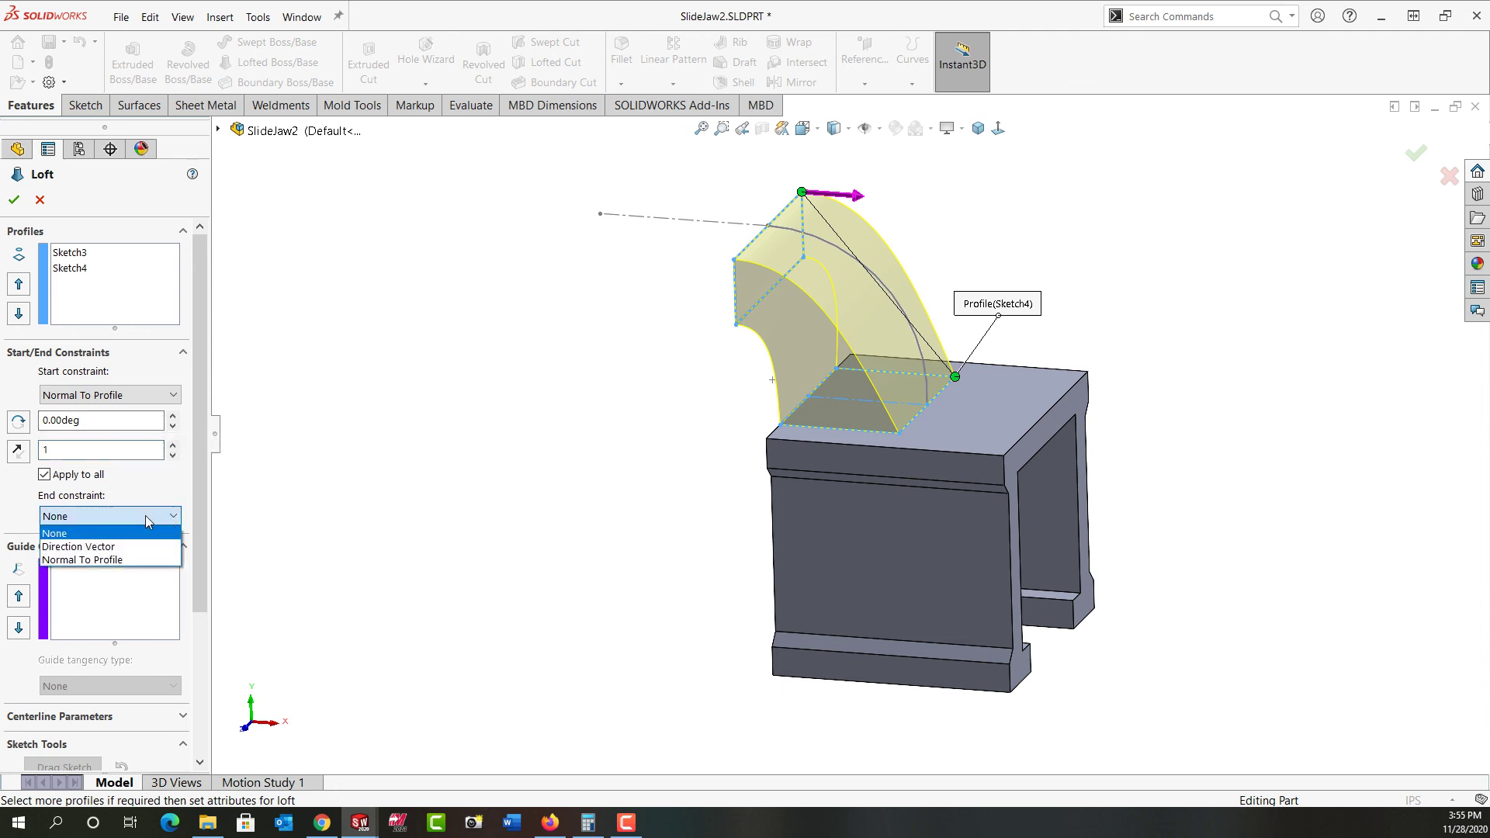
{"action": "left_click", "coordinate": [113, 560]}
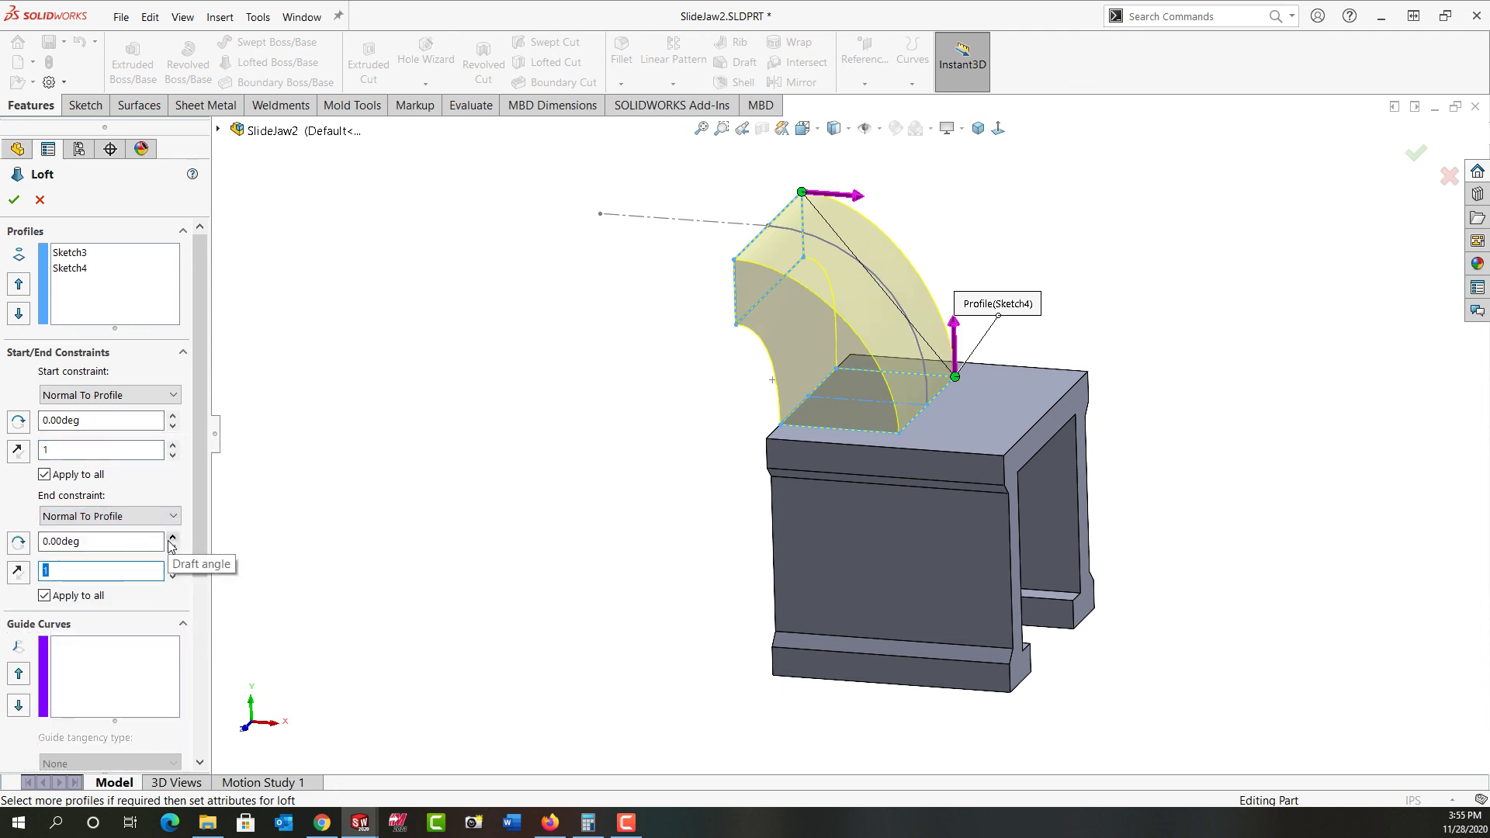
Step: Add the arc sketch as the loft's guide curve and complete the loft
{"action": "left_click", "coordinate": [140, 669]}
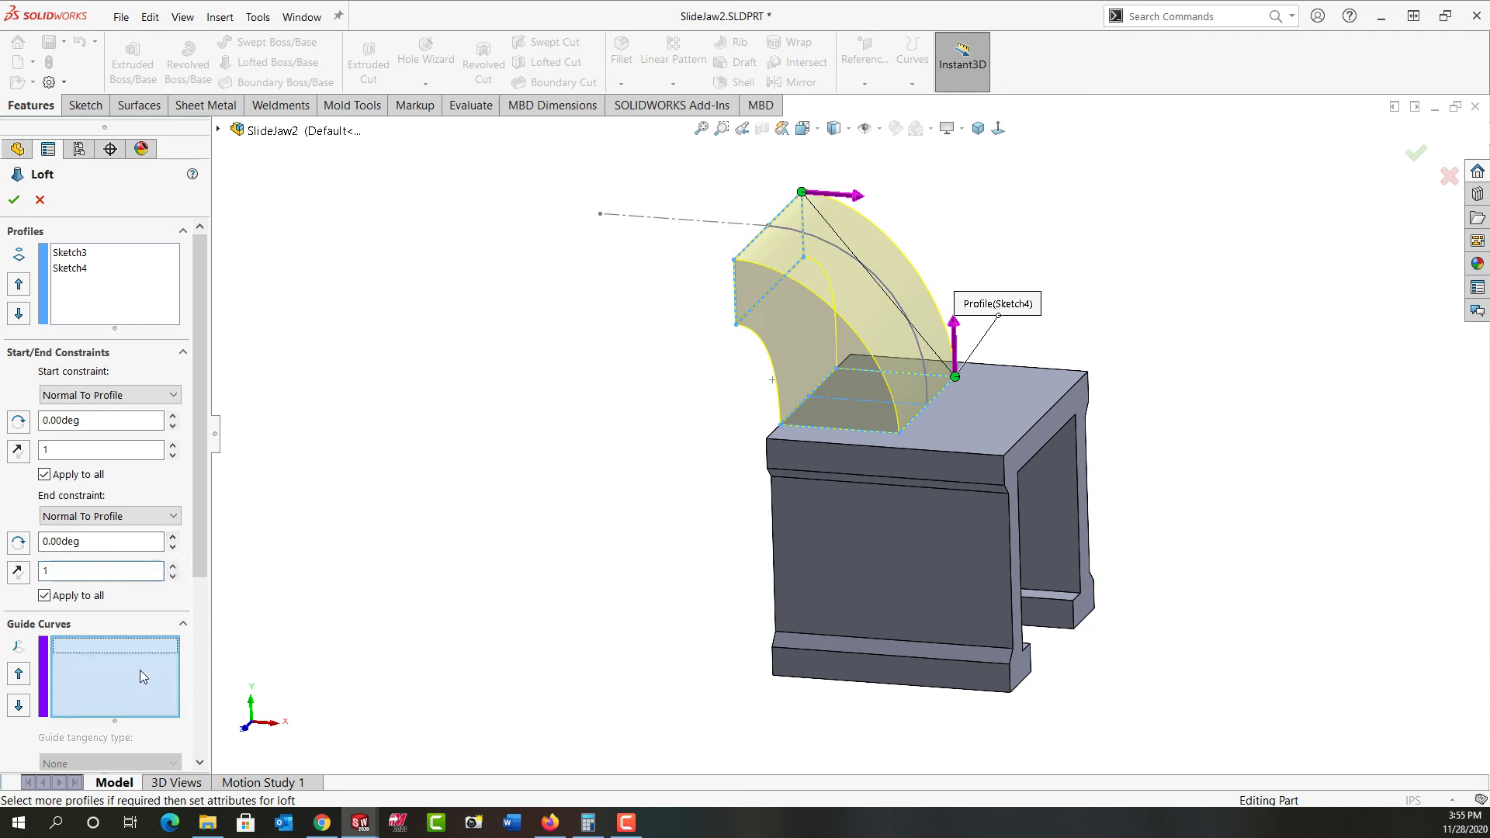
{"action": "left_click", "coordinate": [788, 230]}
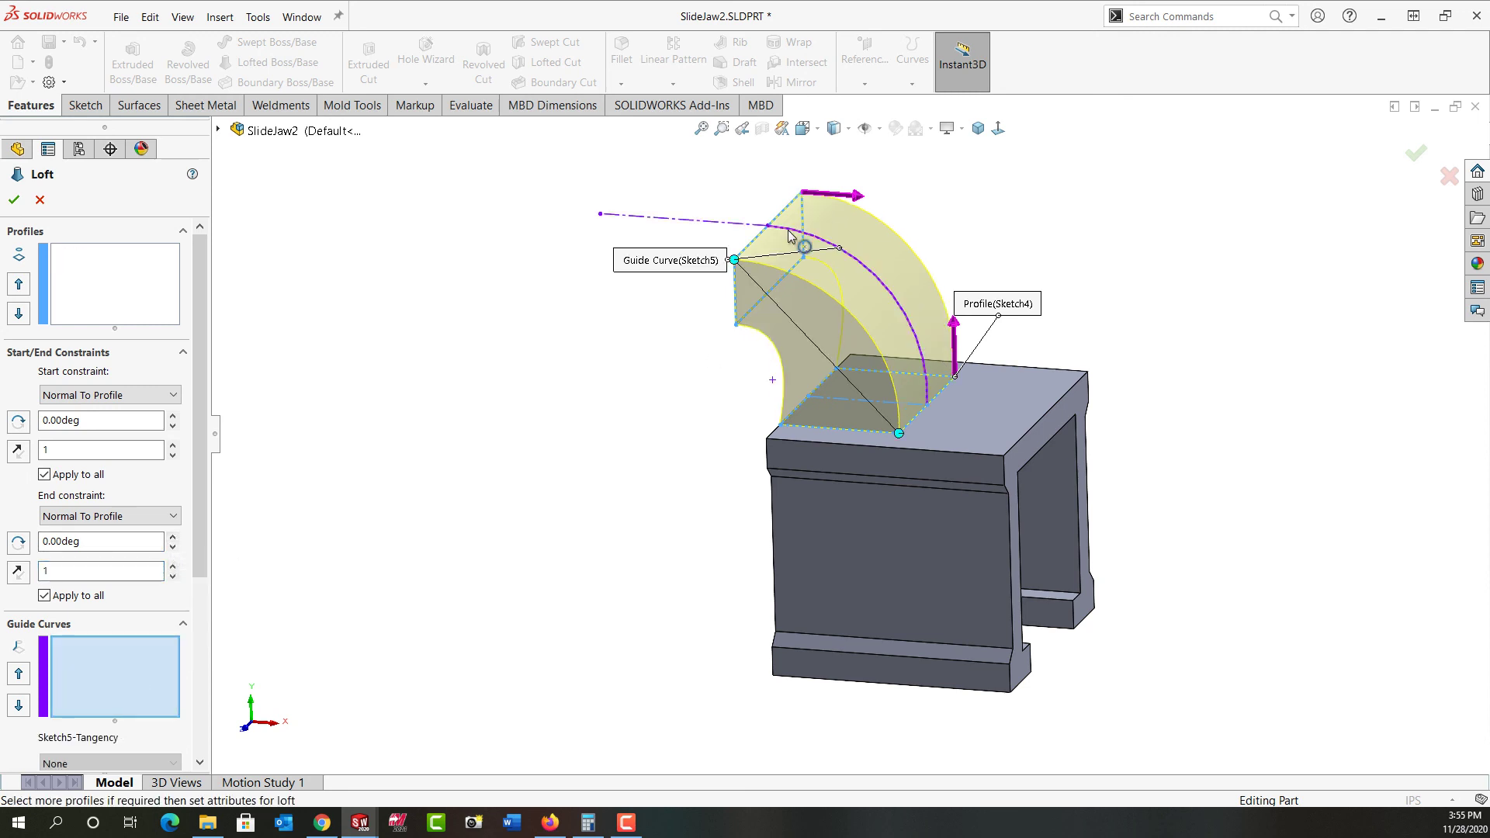
{"action": "right_click", "coordinate": [712, 371]}
{"action": "middle_click_drag", "start_coordinate": [696, 385], "coordinate": [640, 372]}
{"action": "left_click", "coordinate": [643, 388]}
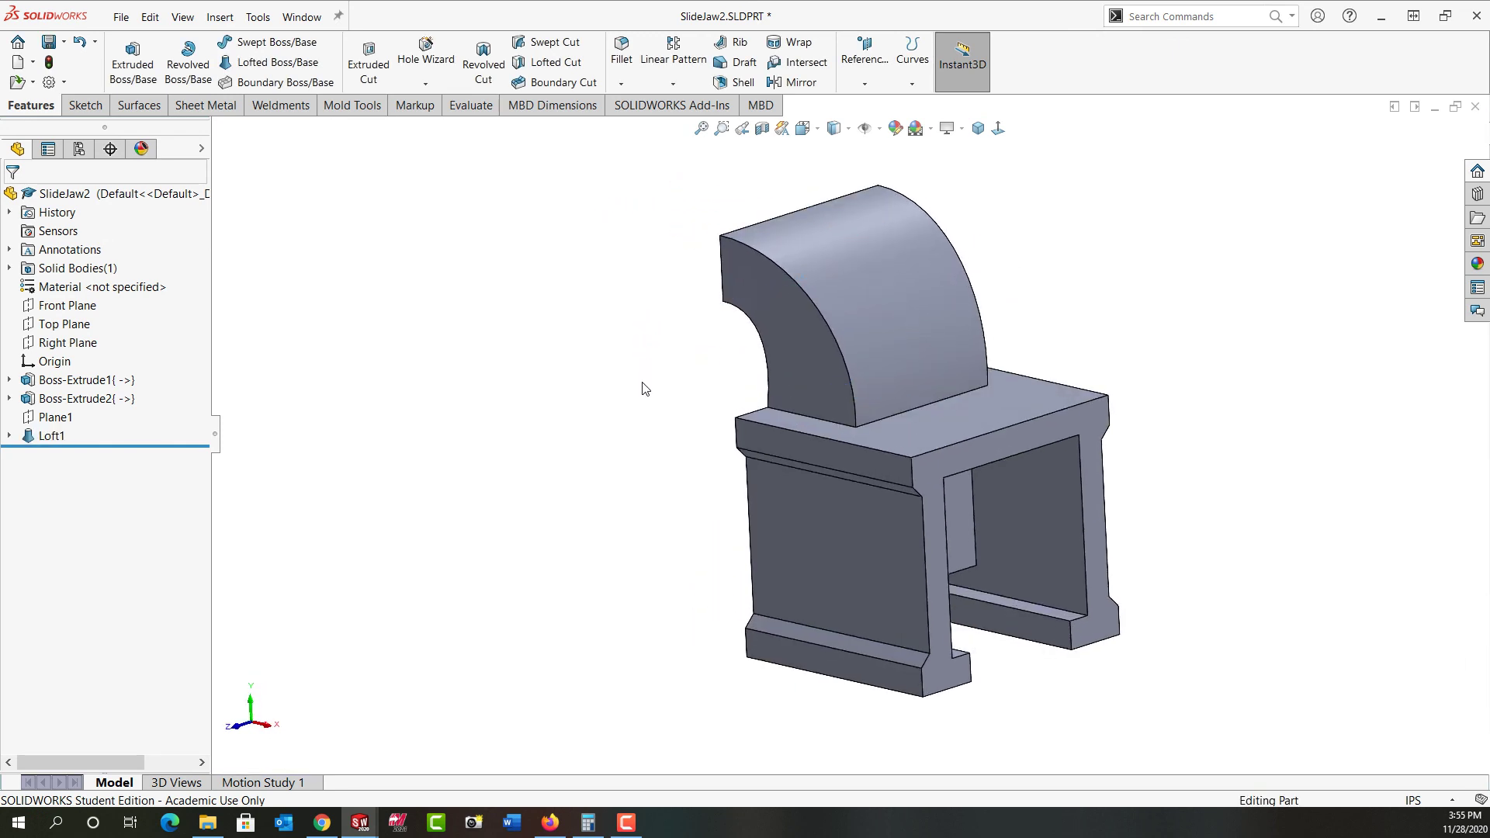